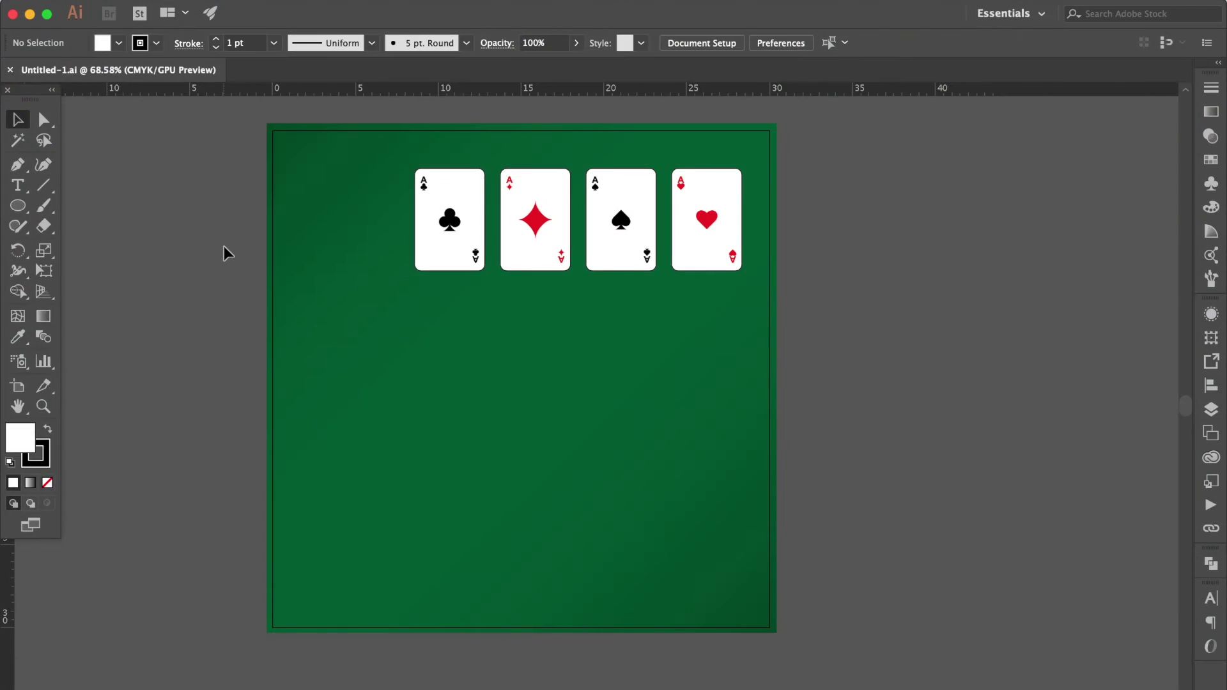
Step: Lock the green background artwork behind the cards
{"action": "scroll", "coordinate": [223, 247], "scroll_direction": "left", "scroll_amount": 2}
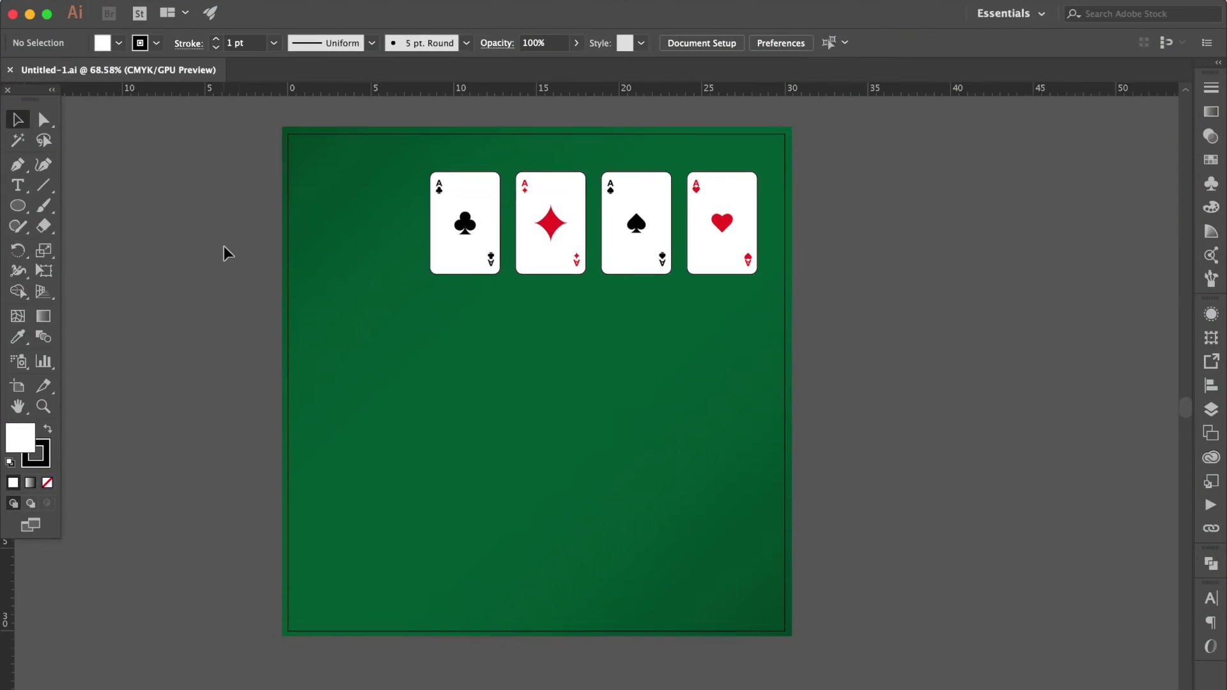
{"action": "left_click", "coordinate": [729, 232]}
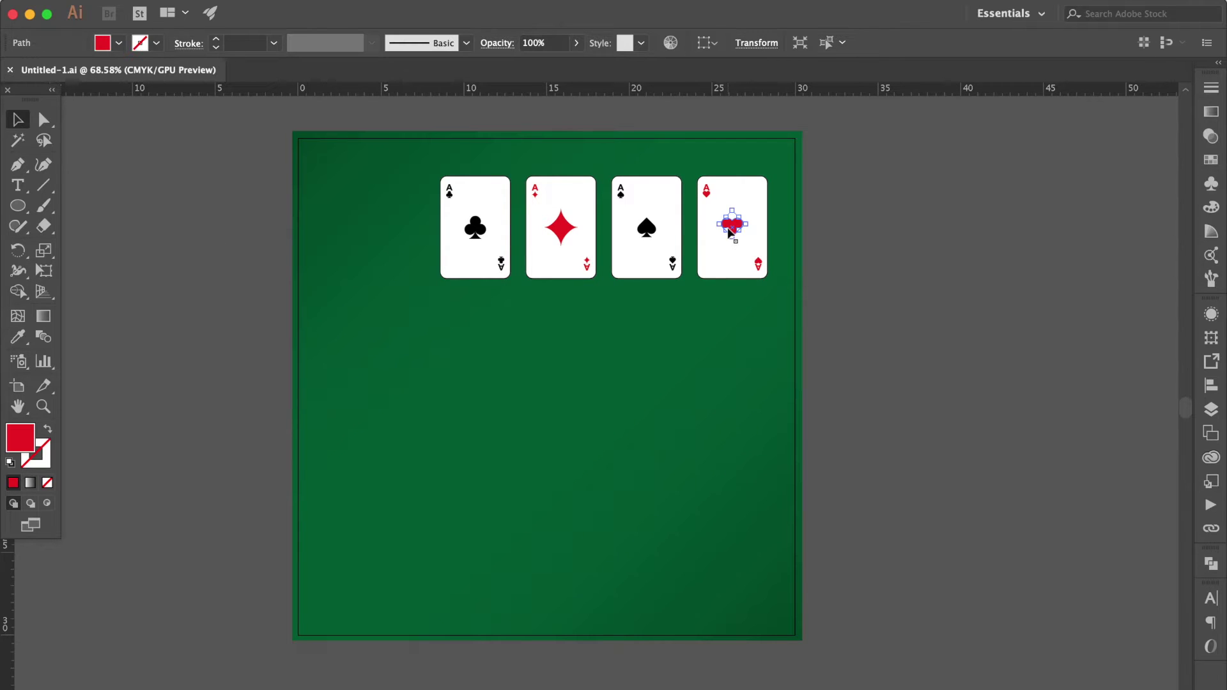
{"action": "left_click", "coordinate": [787, 164]}
{"action": "key", "text": "super+2"}
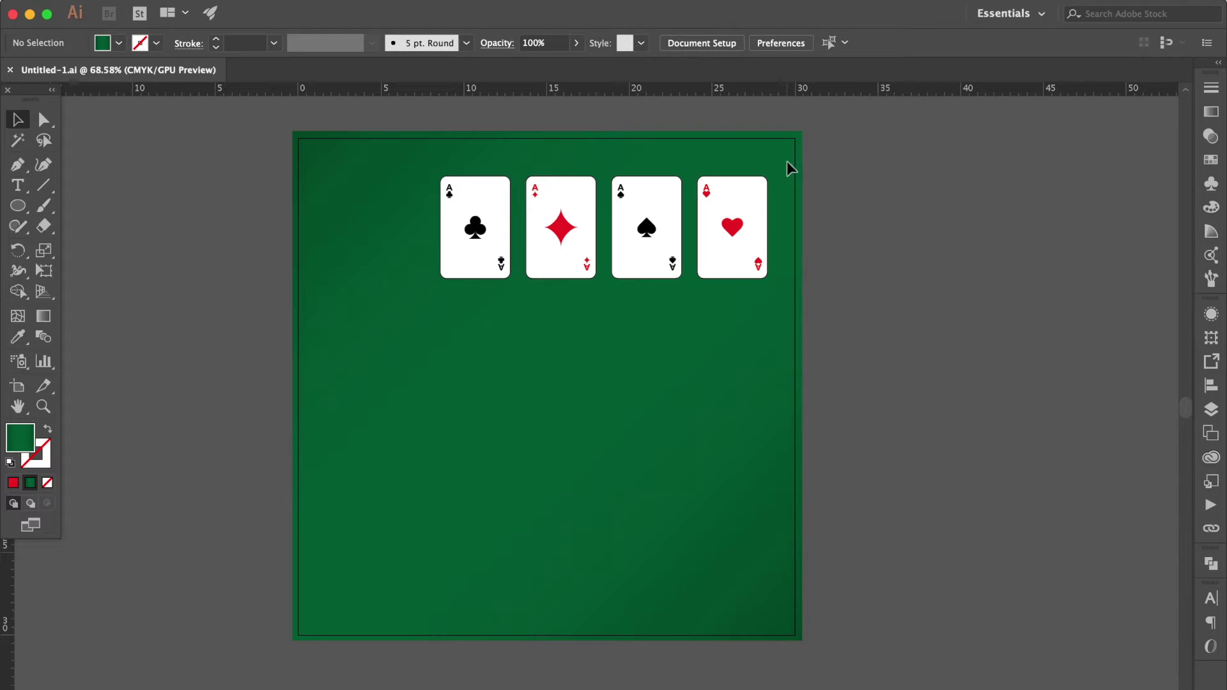
Step: Group the artwork of each of the four ace cards into its own separate group
{"action": "left_click_drag", "start_coordinate": [781, 167], "coordinate": [697, 295]}
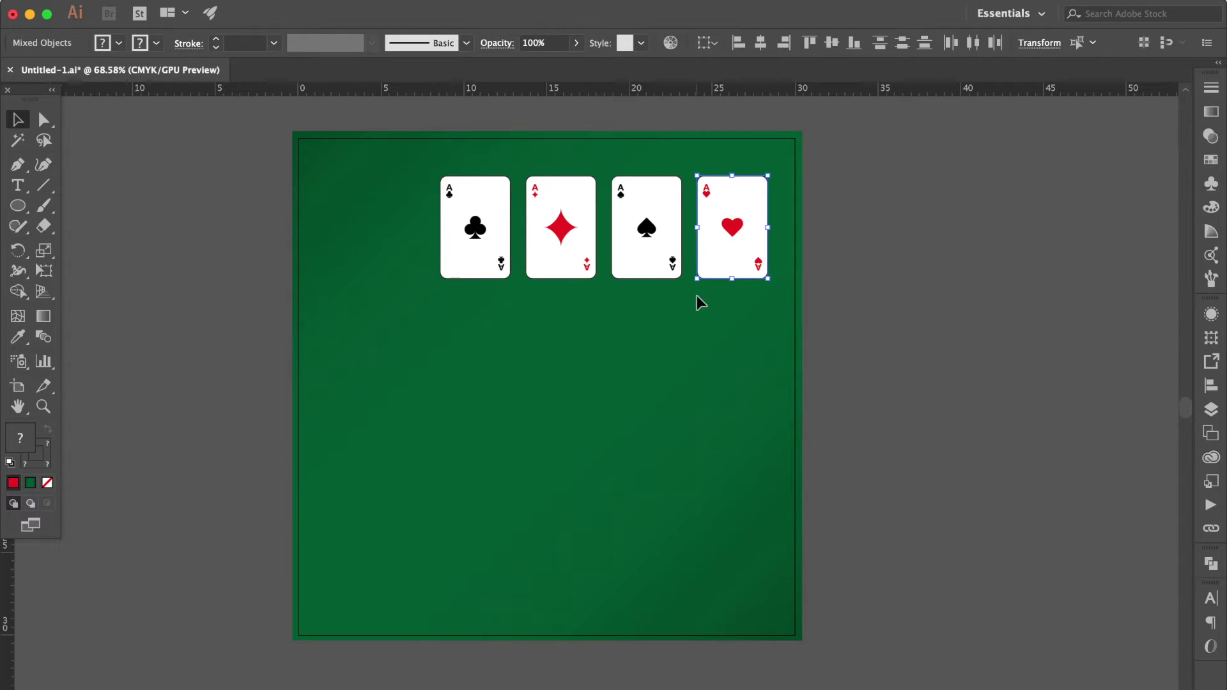
{"action": "key", "text": "super+g"}
{"action": "left_click_drag", "start_coordinate": [685, 162], "coordinate": [609, 286]}
{"action": "key", "text": "super+g"}
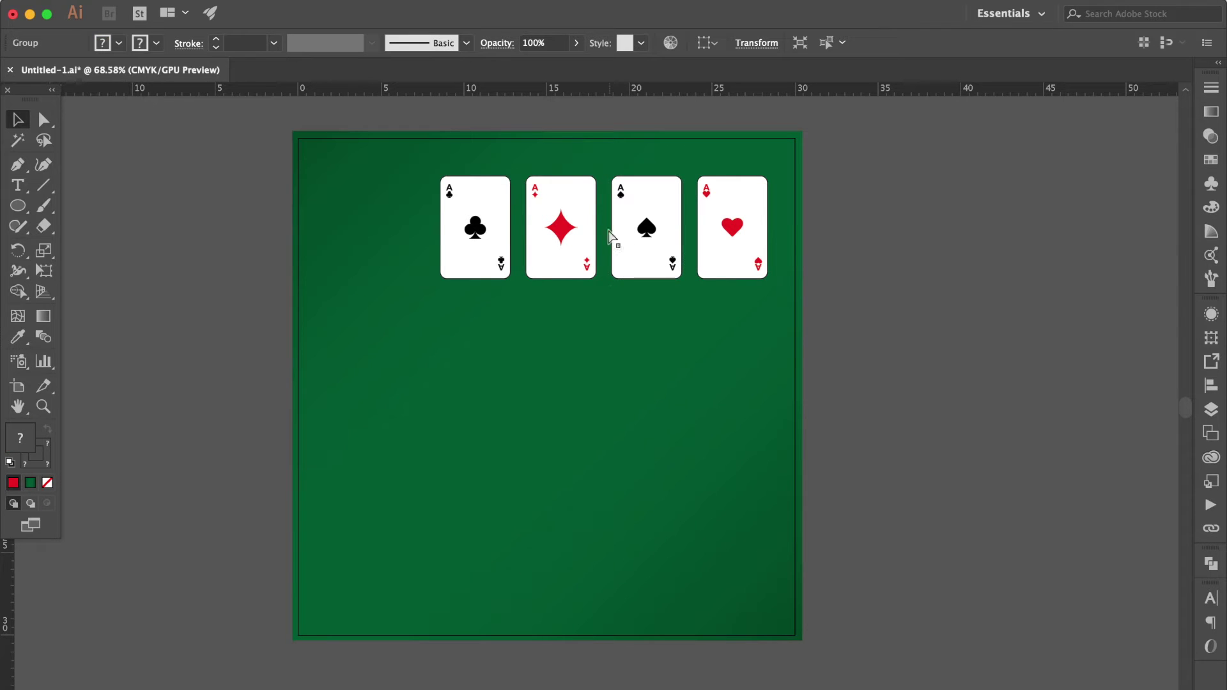
{"action": "left_click_drag", "start_coordinate": [604, 160], "coordinate": [526, 290]}
{"action": "key", "text": "super+g"}
{"action": "left_click_drag", "start_coordinate": [510, 156], "coordinate": [405, 350]}
{"action": "key", "text": "super+g"}
{"action": "left_click", "coordinate": [406, 350]}
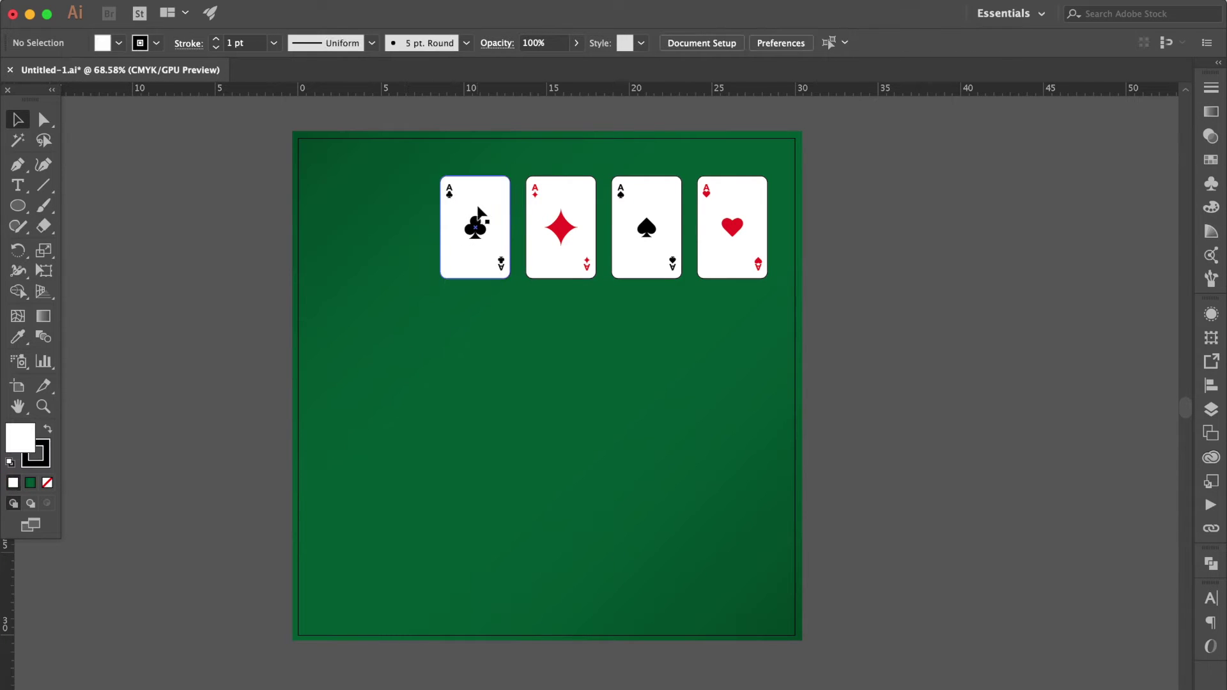
Step: Duplicate the ace of clubs card twice along a downward-left path, with the second copy overlapping the artboard's lower left edge
{"action": "left_click", "coordinate": [473, 233]}
{"action": "left_click_drag", "start_coordinate": [474, 235], "coordinate": [426, 546]}
{"action": "left_click_drag", "start_coordinate": [364, 520], "coordinate": [268, 538]}
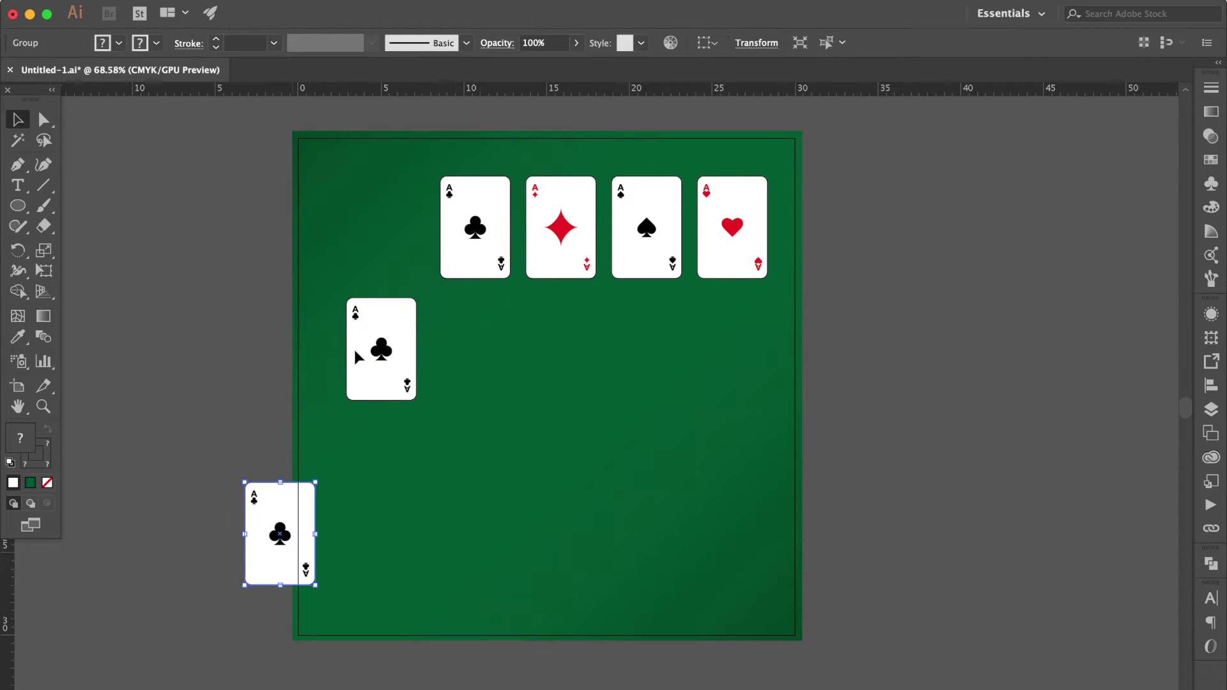
Step: Make a blend from all three ace of clubs cards
{"action": "left_click", "coordinate": [380, 349], "text": "shift"}
{"action": "left_click", "coordinate": [477, 227], "text": "shift"}
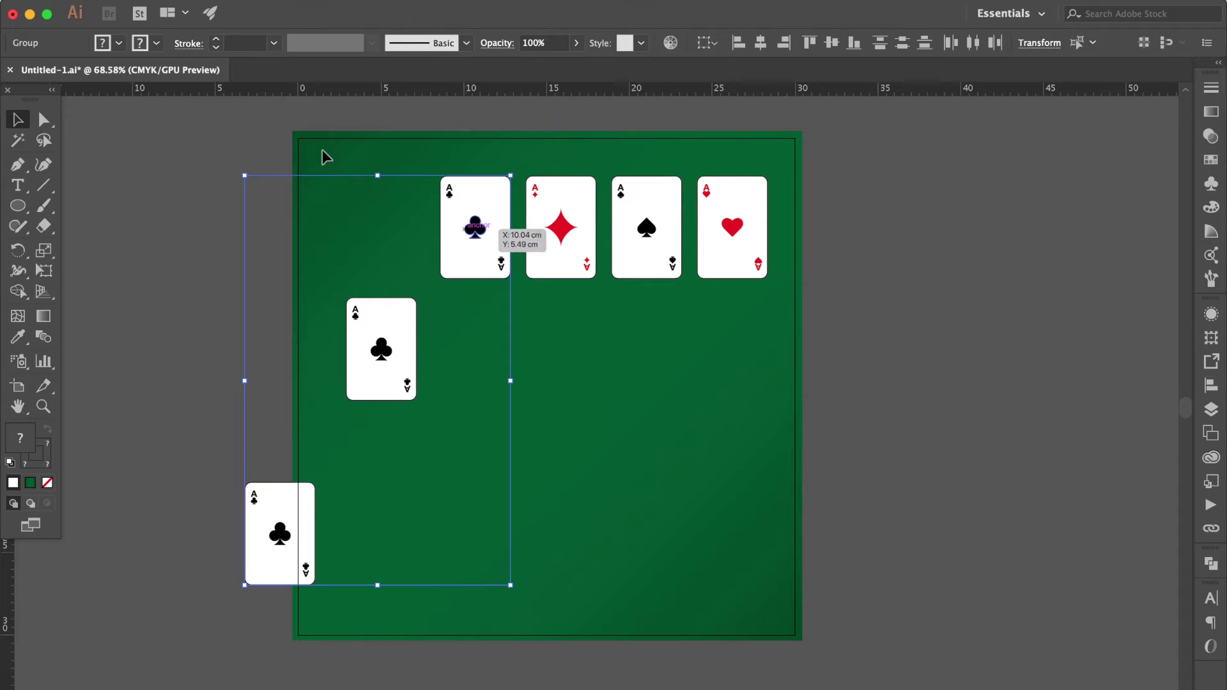
{"action": "left_click", "coordinate": [379, 17]}
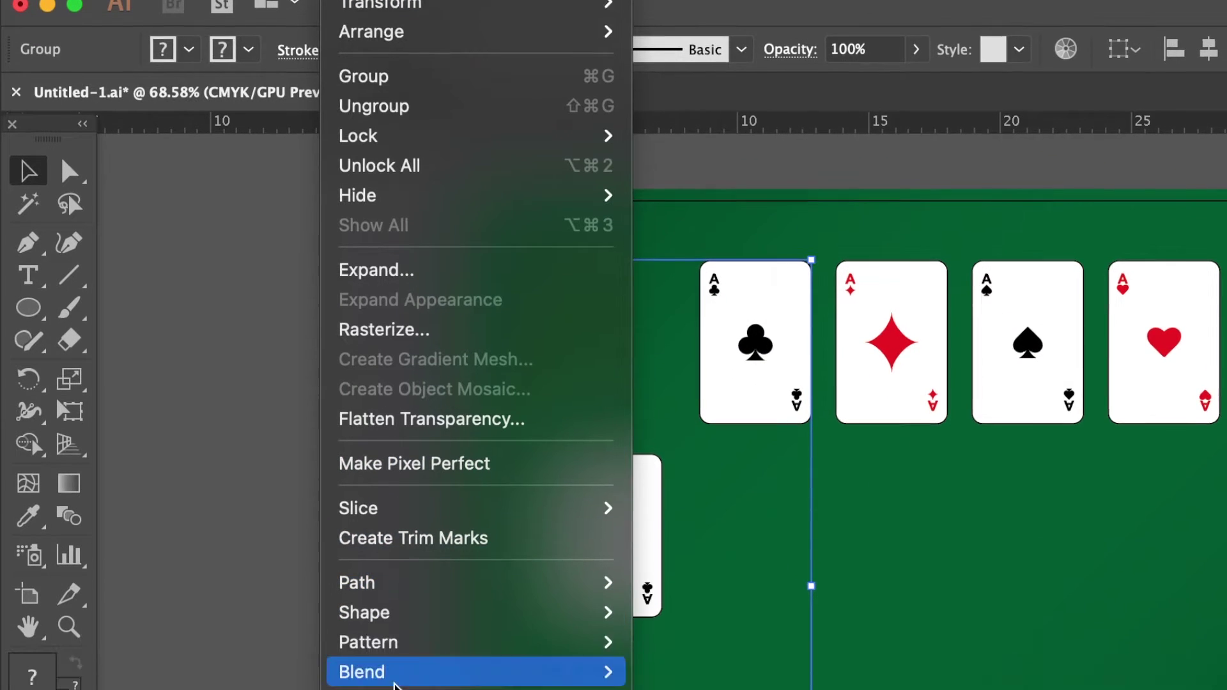
{"action": "mouse_move", "coordinate": [404, 680]}
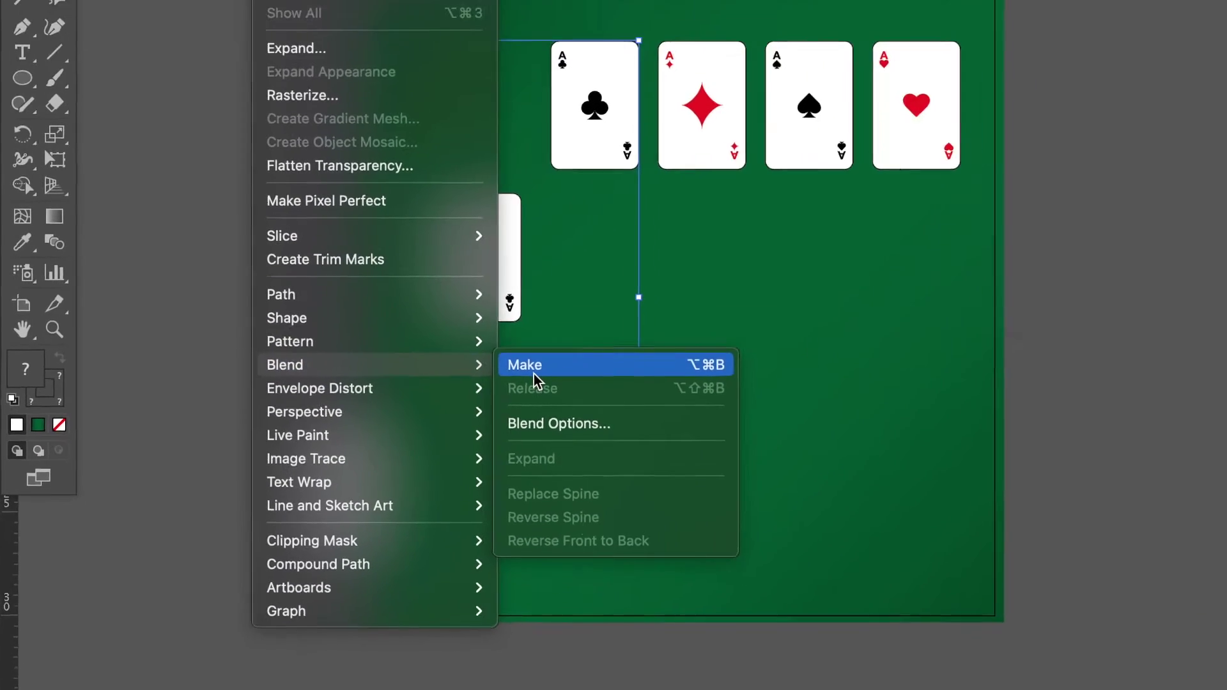
{"action": "left_click", "coordinate": [675, 680]}
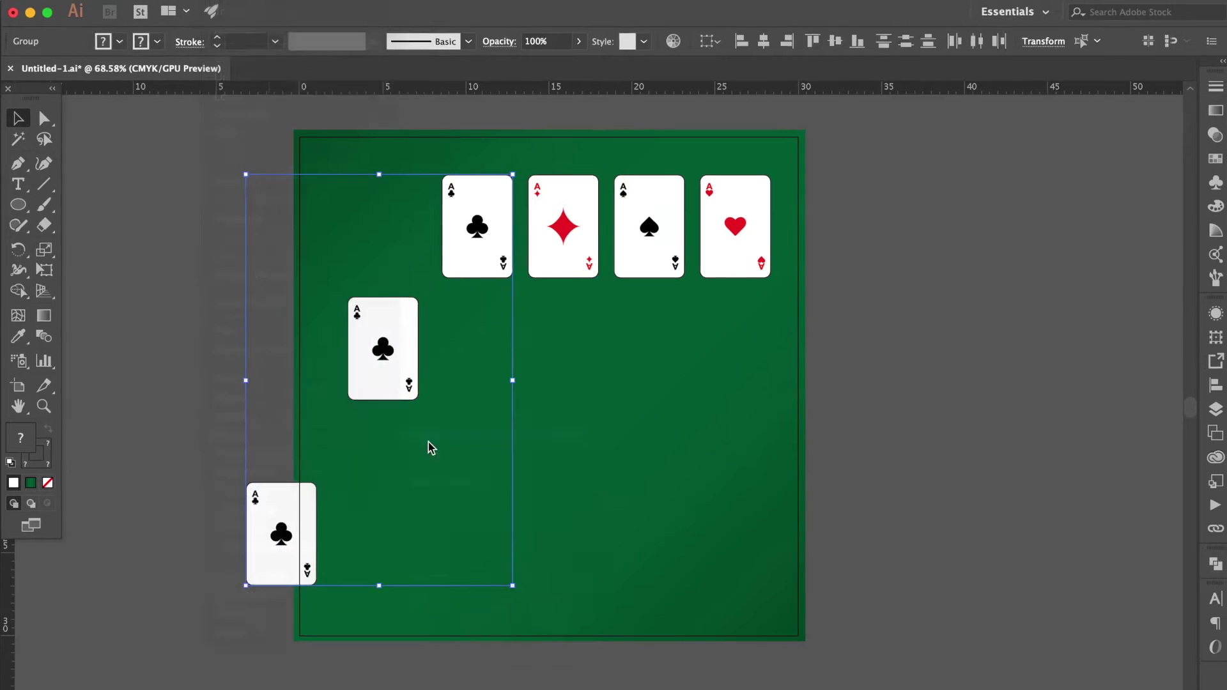
Step: Set the ace of clubs blend spacing to Specified Steps with 50 steps
{"action": "double_click", "coordinate": [43, 336]}
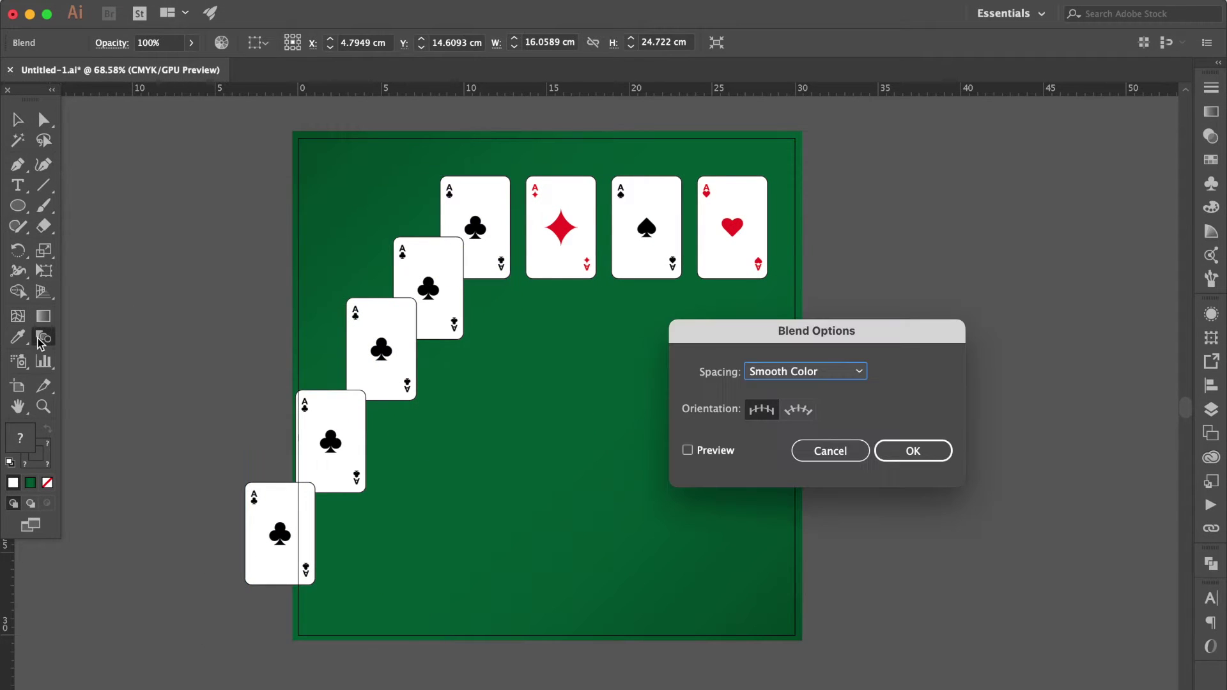
{"action": "left_click", "coordinate": [720, 454]}
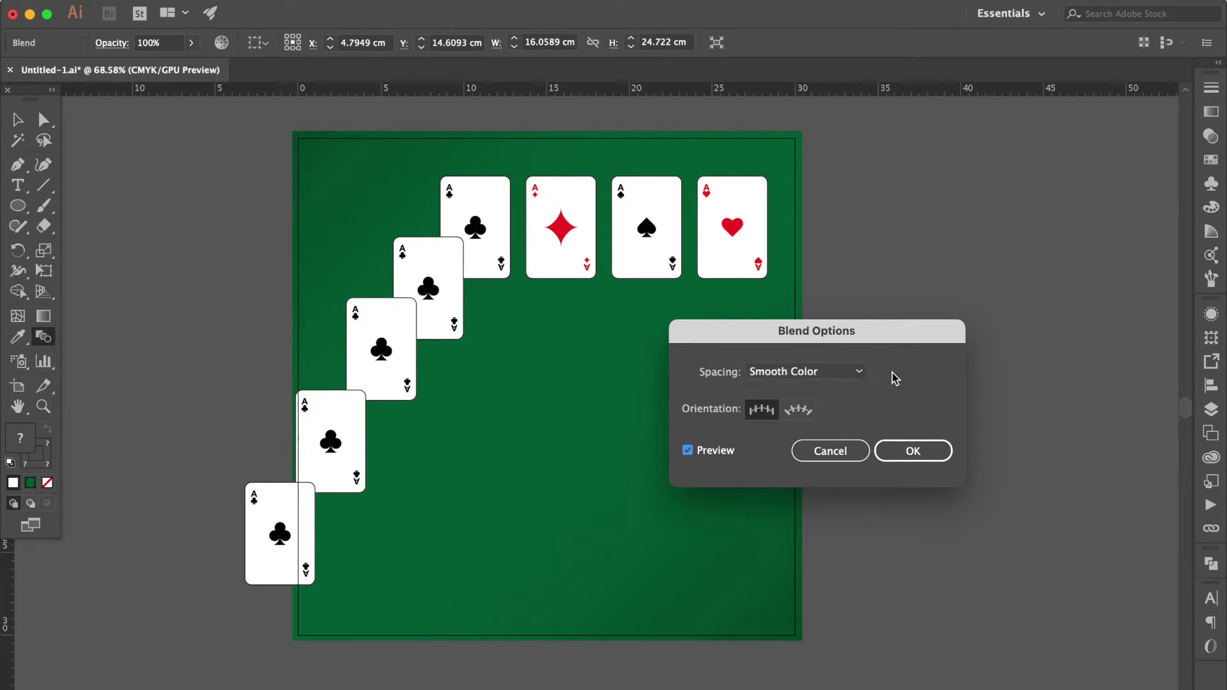
{"action": "left_click", "coordinate": [827, 374]}
{"action": "left_click", "coordinate": [829, 409]}
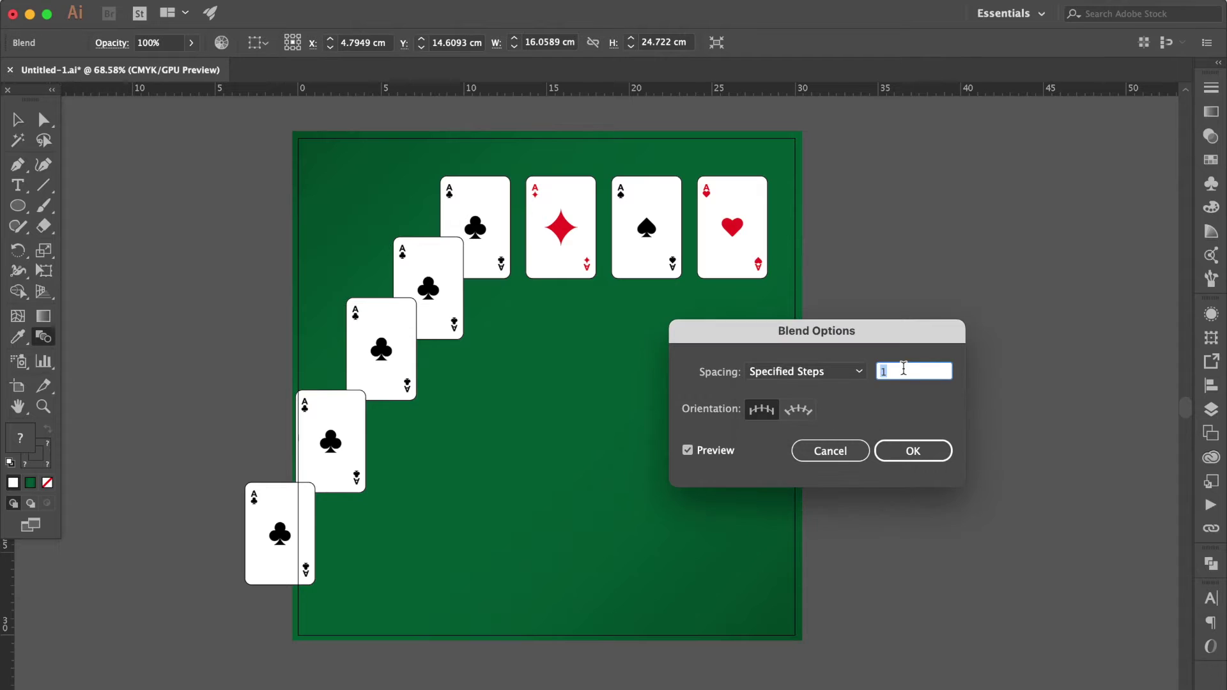
{"action": "left_click", "coordinate": [715, 455]}
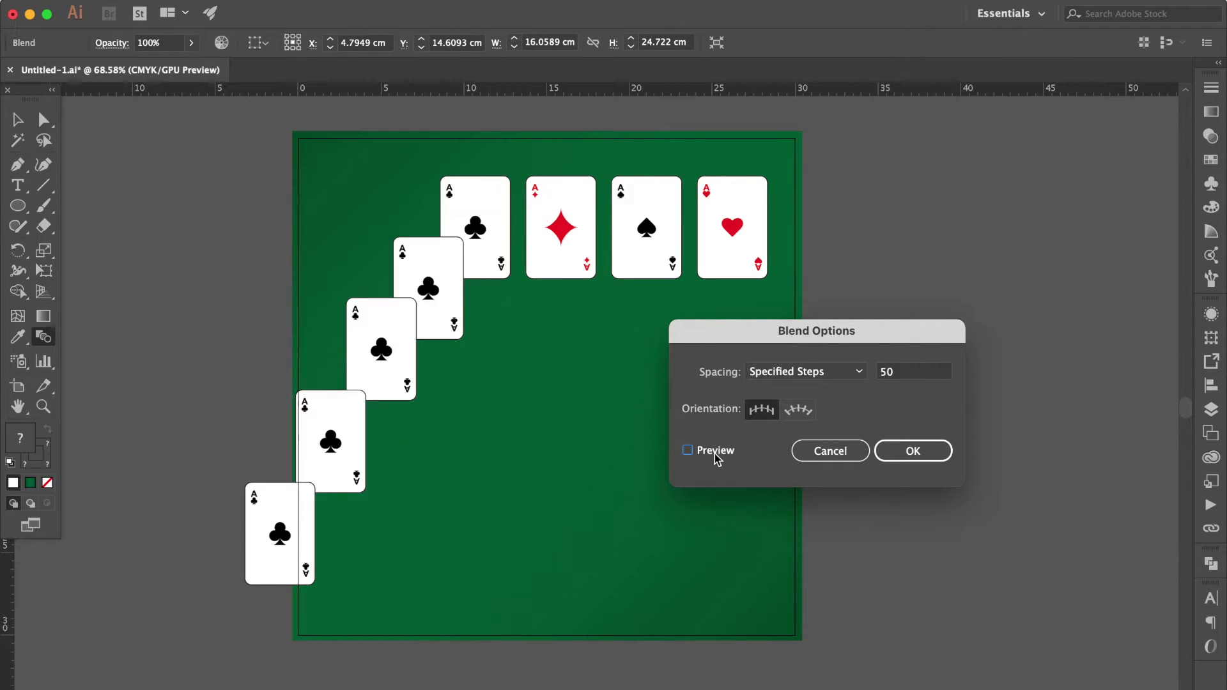
{"action": "left_click", "coordinate": [716, 450]}
{"action": "left_click", "coordinate": [931, 458]}
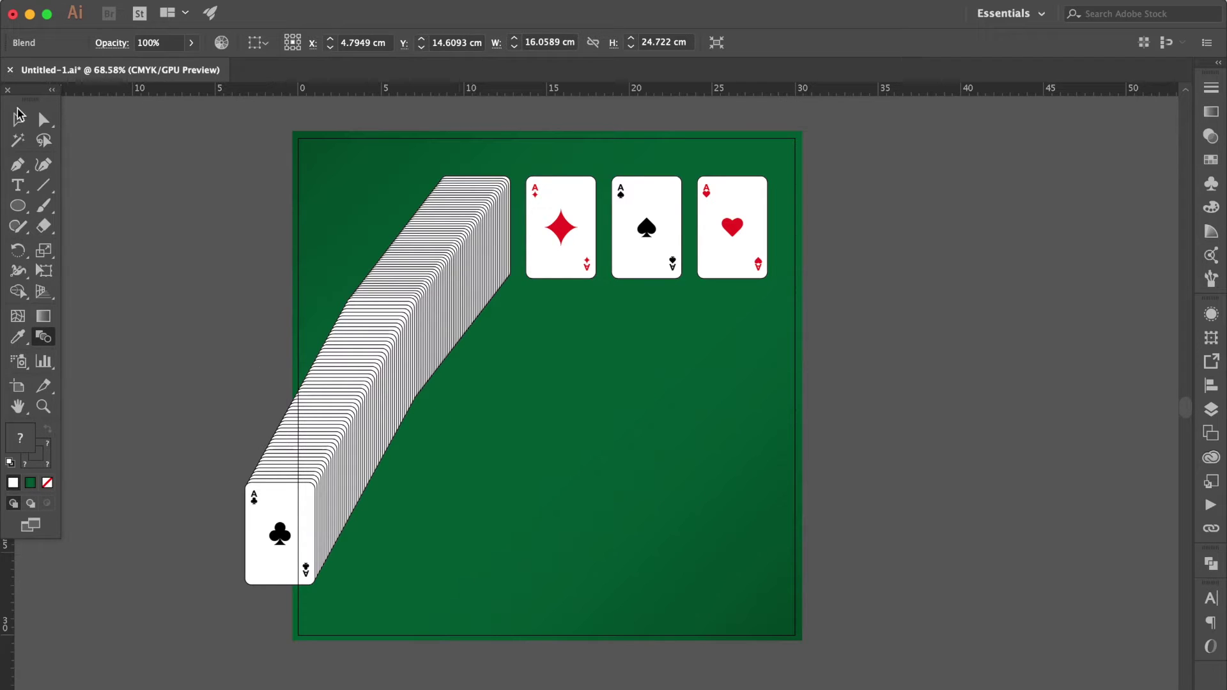
Step: Add a curved anchor point to each half of the clubs blend's spine with the Pen tool, bending the cascade into two arcs
{"action": "left_click", "coordinate": [18, 164]}
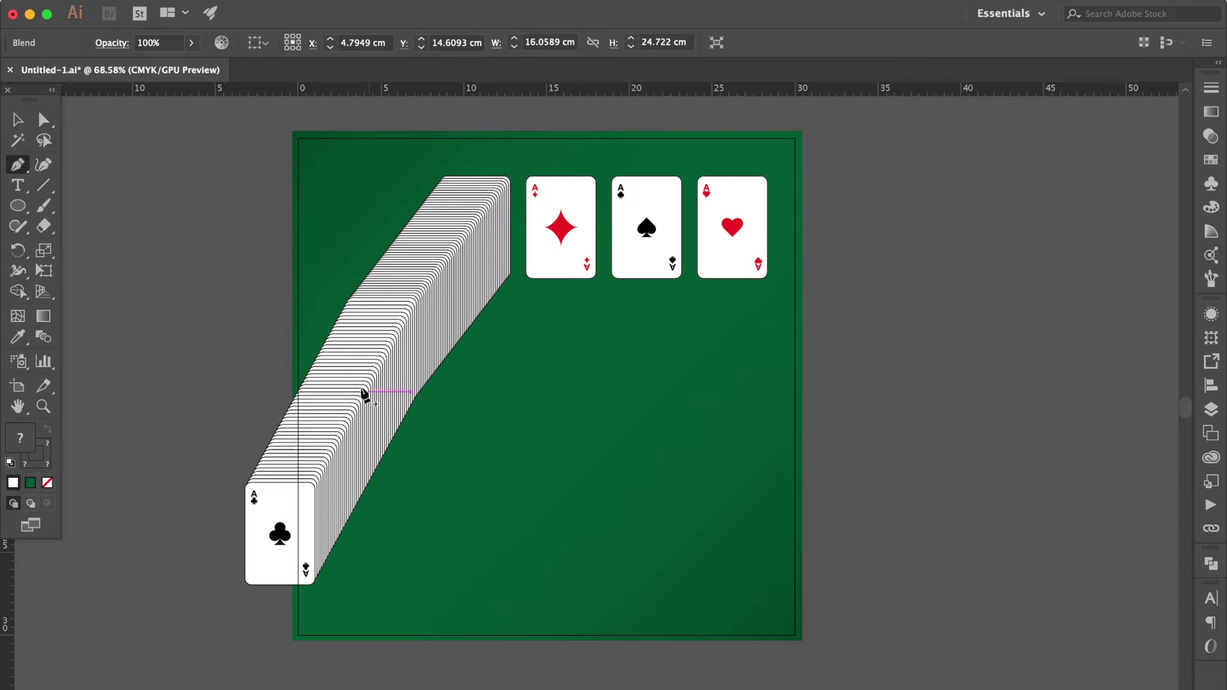
{"action": "left_click_drag", "start_coordinate": [363, 384], "coordinate": [329, 368]}
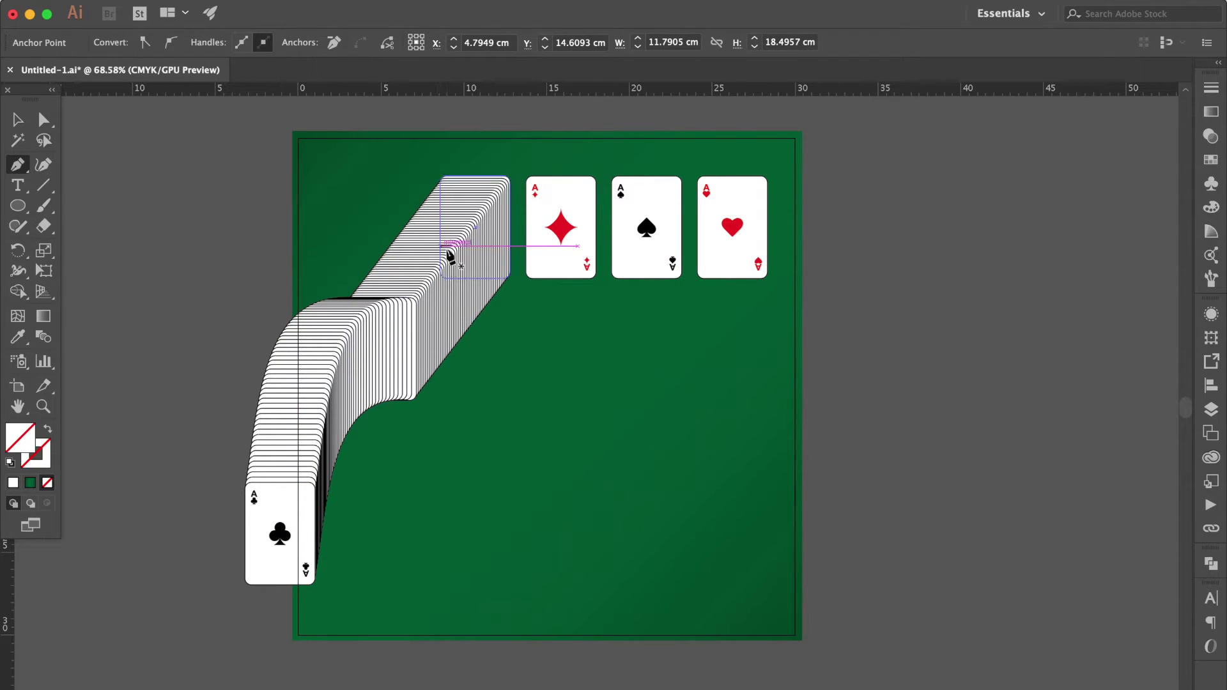
{"action": "left_click_drag", "start_coordinate": [447, 259], "coordinate": [429, 209]}
{"action": "left_click", "coordinate": [430, 210]}
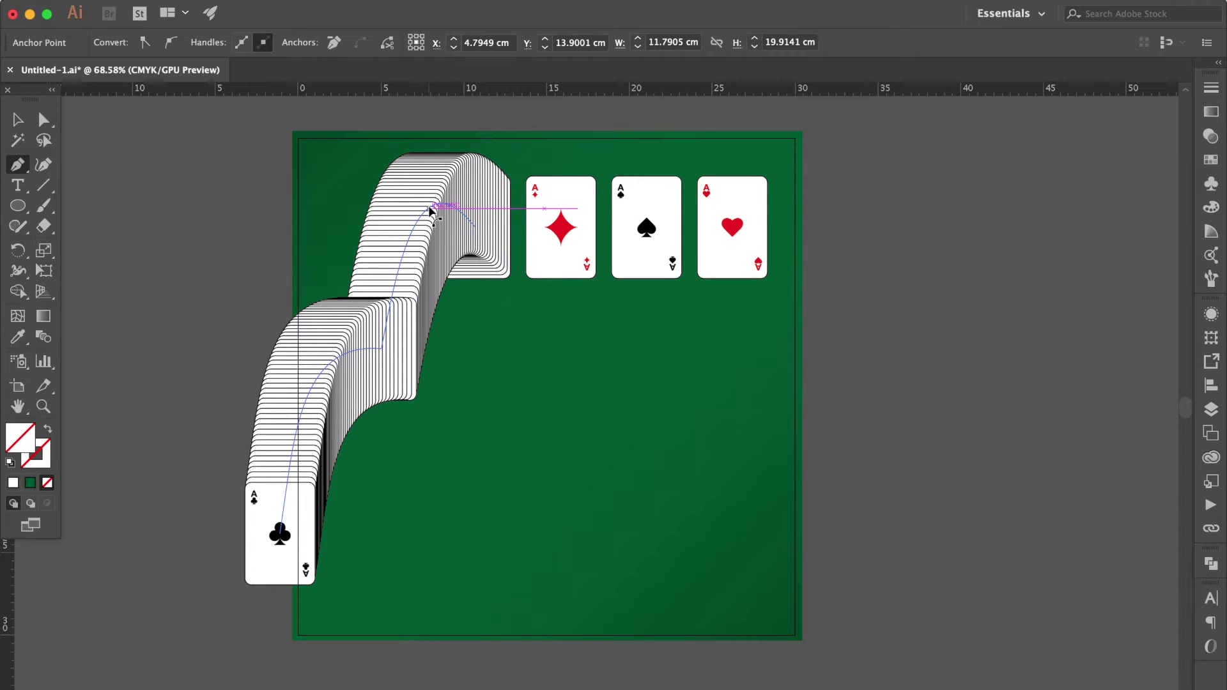
{"action": "key", "text": "super+shift+a"}
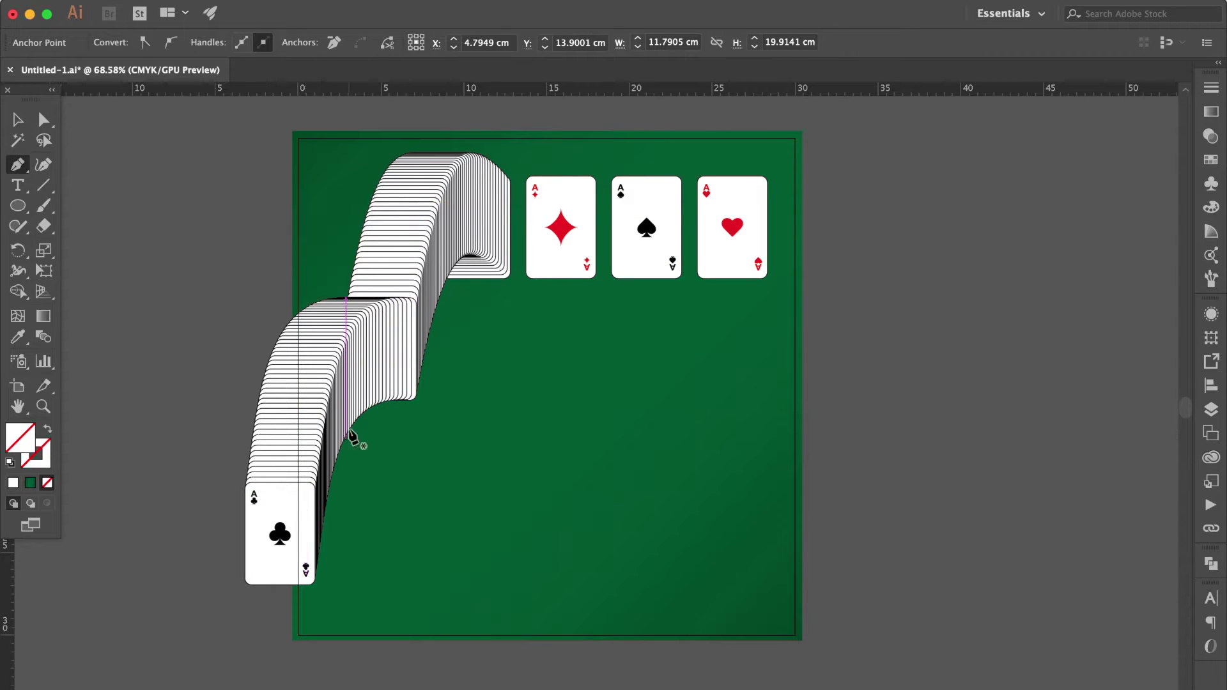
Step: Move the clubs spine's lower end to about X 0.34 cm, Y 29.14 cm, and raise the curve of its lower arc
{"action": "left_click", "coordinate": [34, 120]}
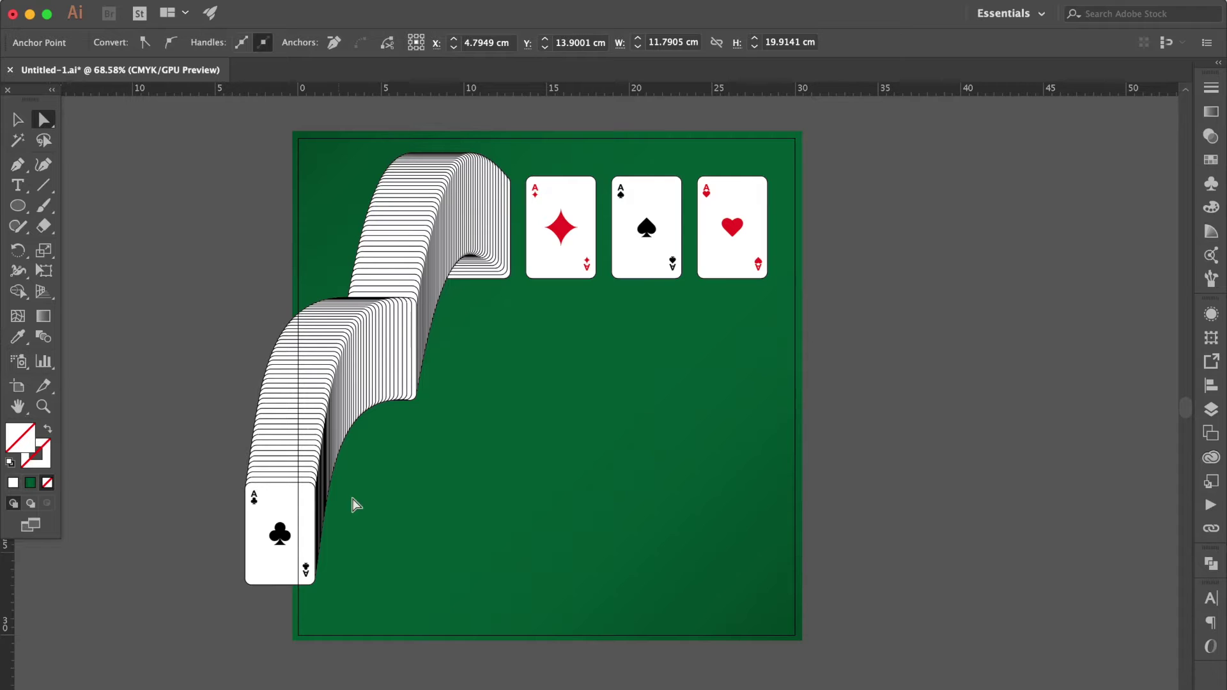
{"action": "left_click", "coordinate": [281, 538]}
{"action": "left_click_drag", "start_coordinate": [282, 539], "coordinate": [305, 623]}
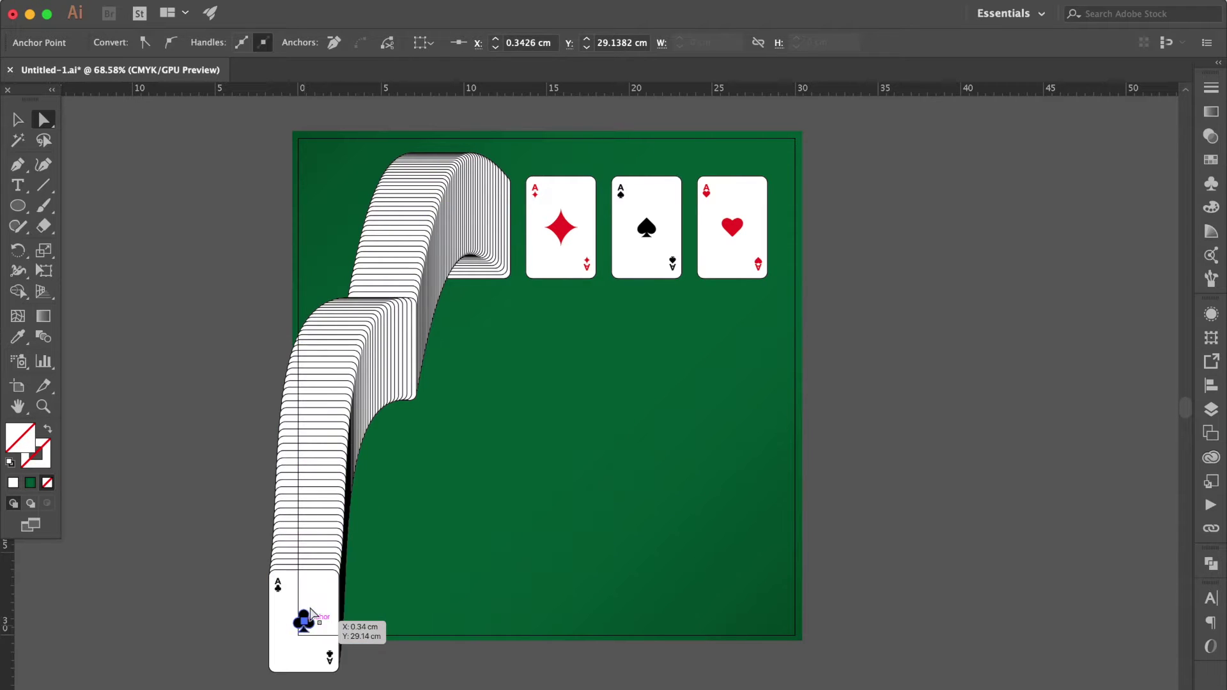
{"action": "left_click", "coordinate": [356, 357]}
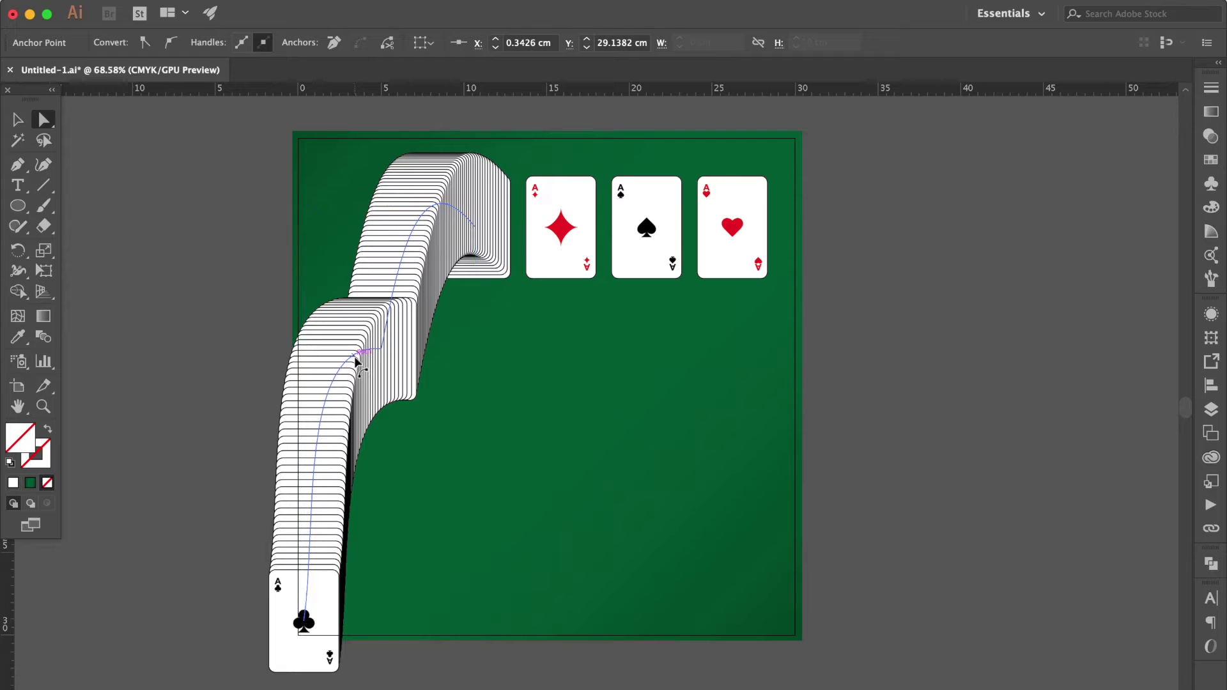
{"action": "left_click_drag", "start_coordinate": [357, 362], "coordinate": [358, 315]}
Step: Duplicate the ace of diamonds card twice, placing one copy near the artboard's middle and the other near its lower right corner
{"action": "left_click", "coordinate": [18, 119]}
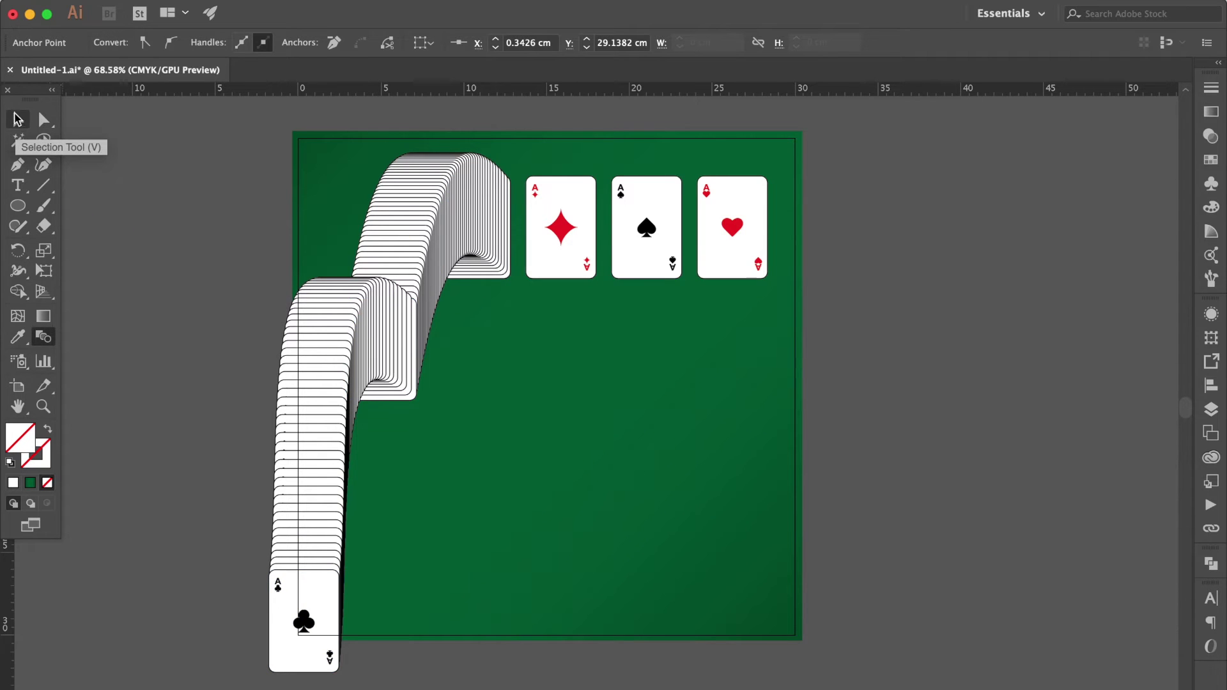
{"action": "left_click", "coordinate": [572, 223]}
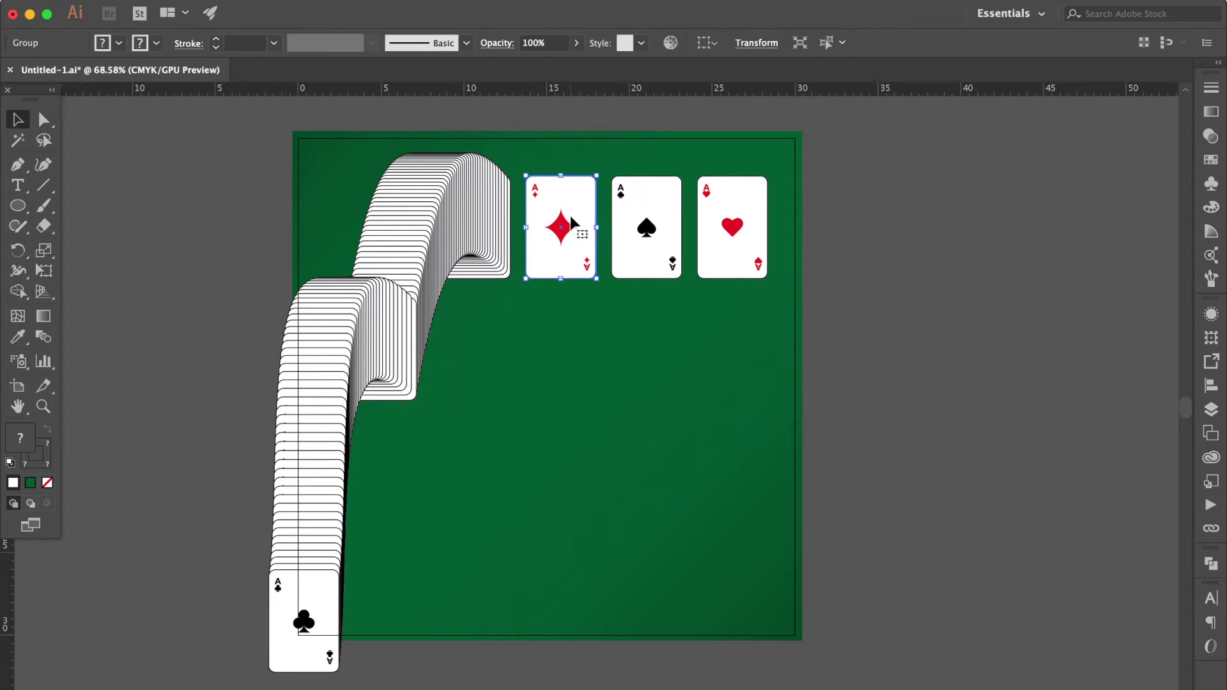
{"action": "key", "text": "super+shift+b"}
{"action": "key", "text": "super+shift+b"}
{"action": "left_click_drag", "start_coordinate": [571, 246], "coordinate": [727, 559]}
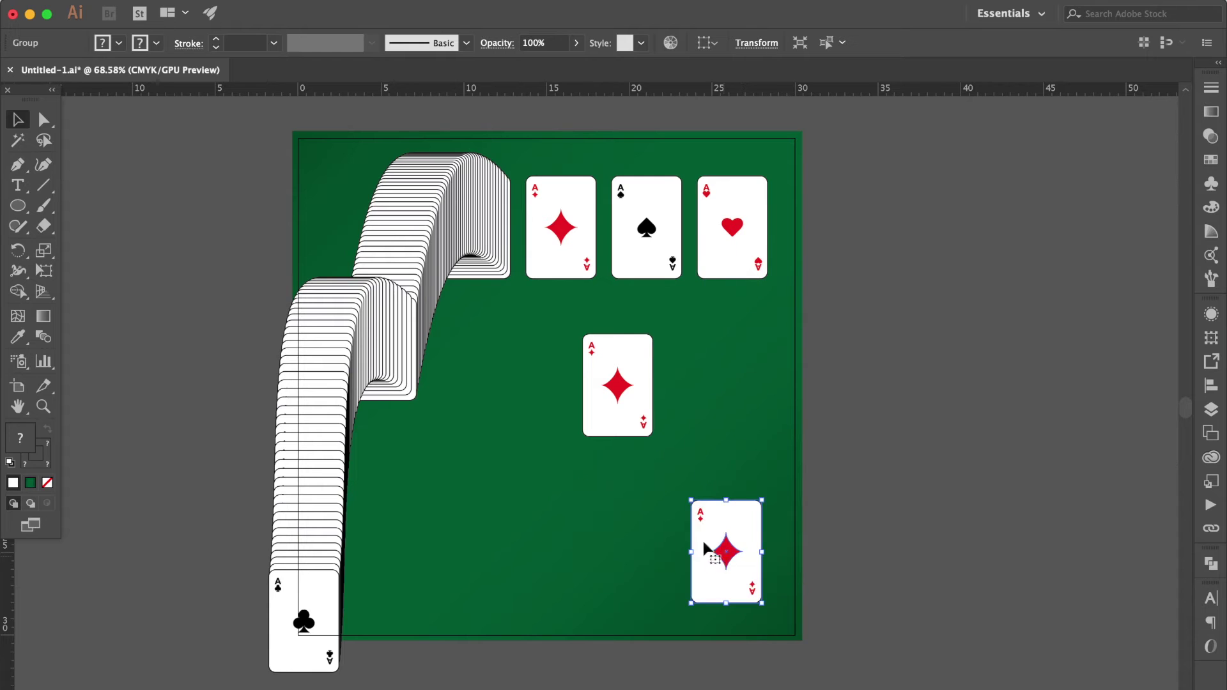
Step: Make a blend from all three ace of diamonds cards
{"action": "left_click", "coordinate": [559, 246], "text": "shift"}
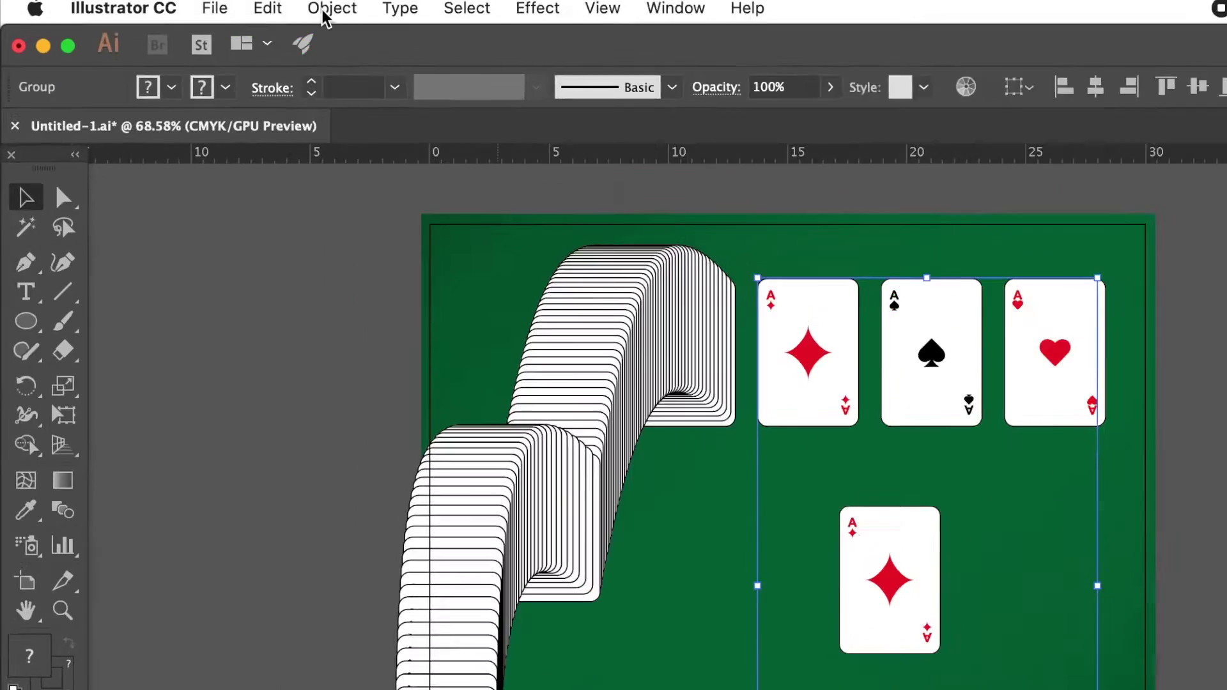
{"action": "left_click", "coordinate": [229, 0]}
{"action": "mouse_move", "coordinate": [235, 399]}
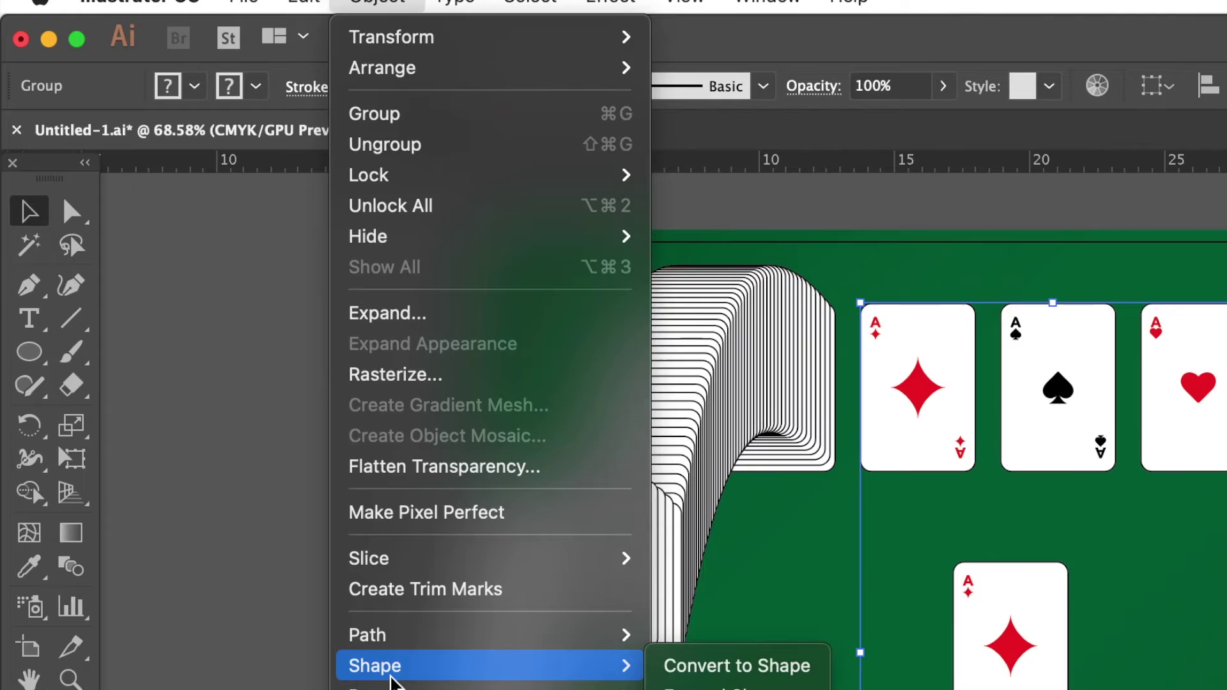
{"action": "mouse_move", "coordinate": [384, 689]}
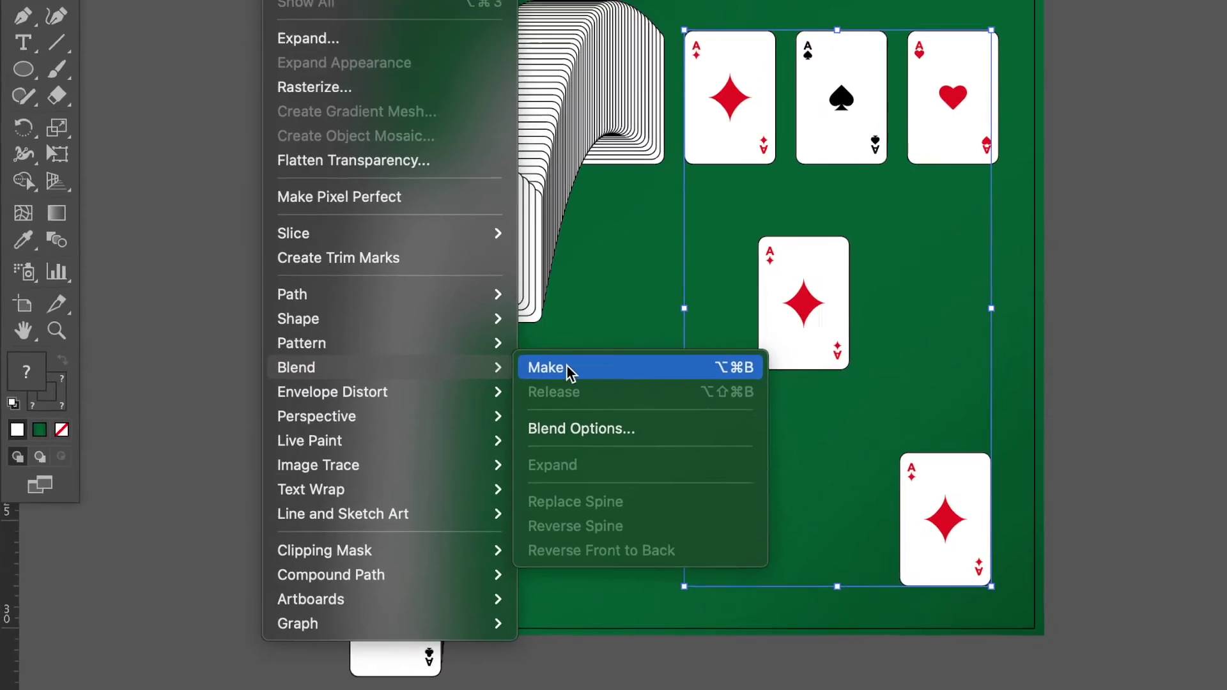
{"action": "left_click", "coordinate": [703, 689]}
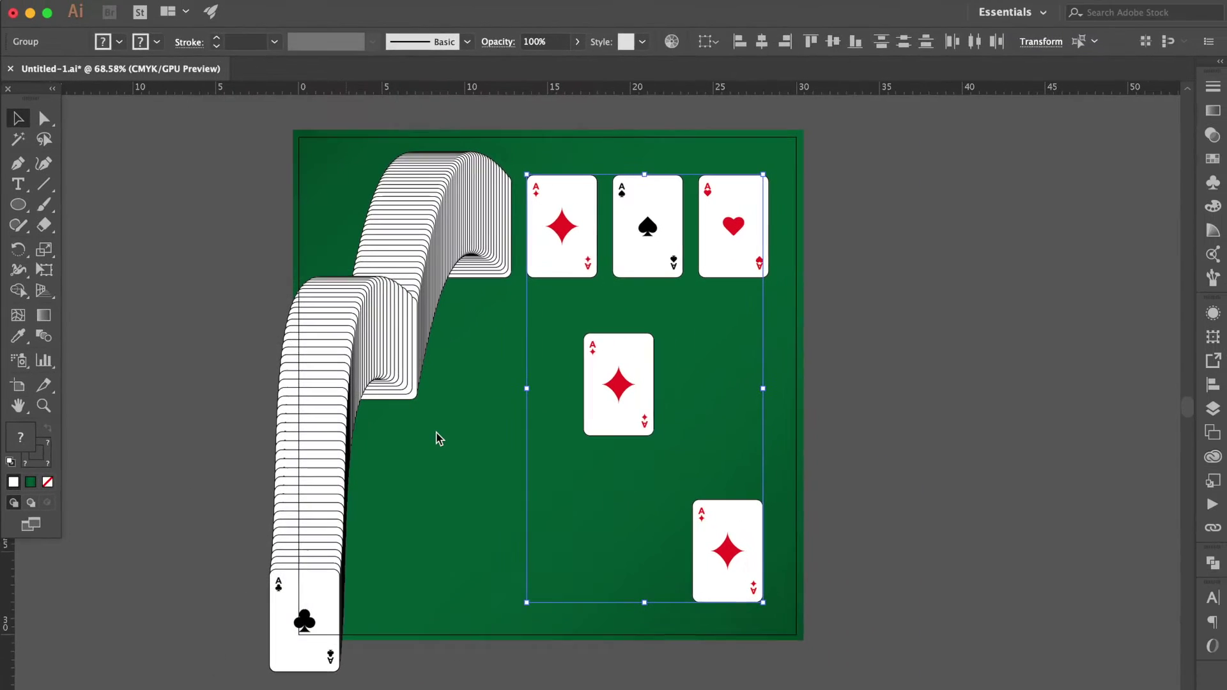
Step: Set the ace of diamonds blend spacing to Specified Steps, with enough steps for a dense cascade like the clubs
{"action": "double_click", "coordinate": [39, 338]}
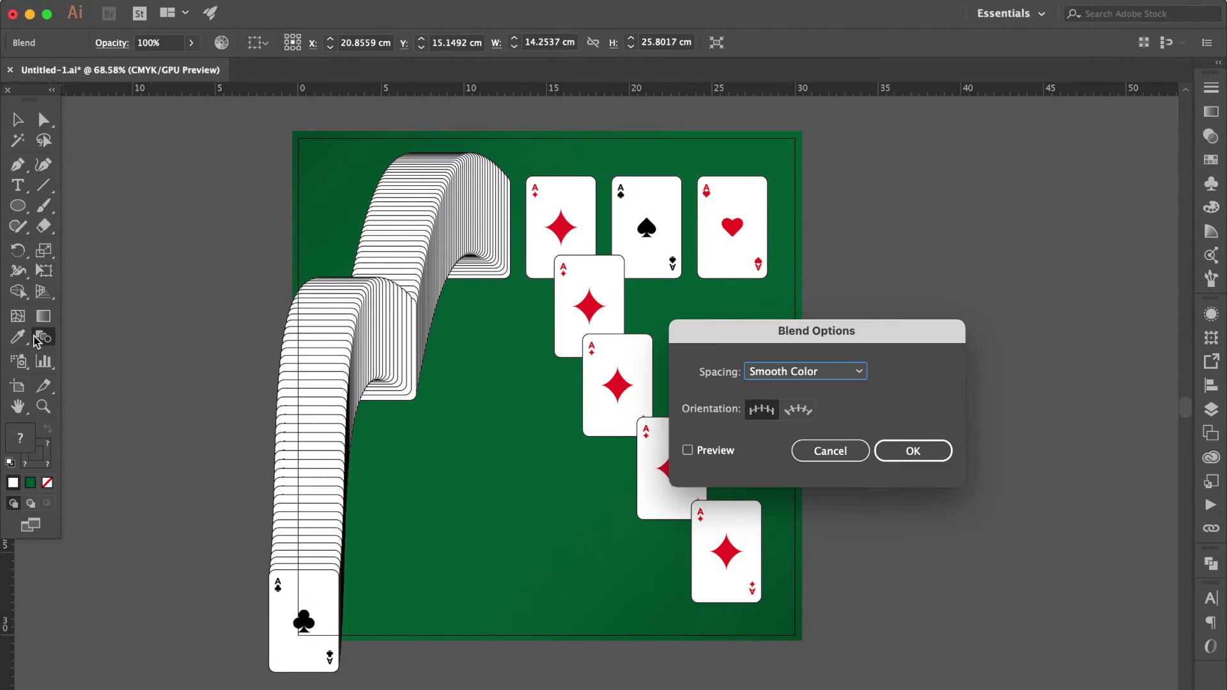
{"action": "left_click", "coordinate": [703, 453]}
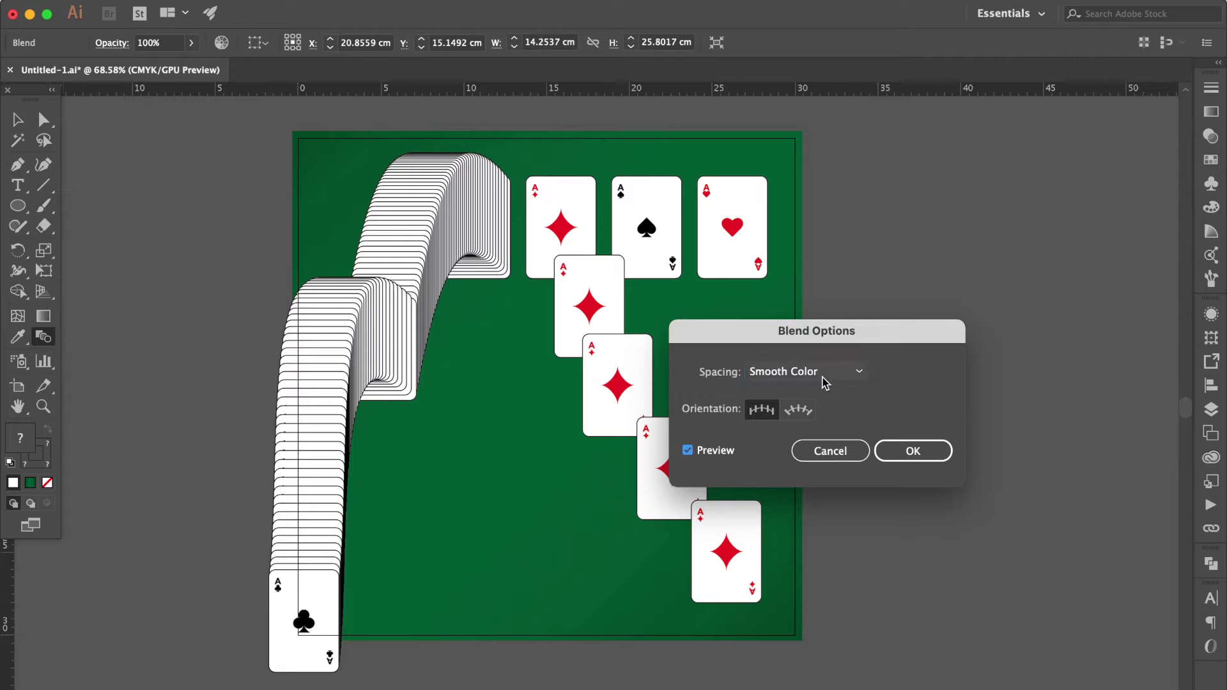
{"action": "left_click", "coordinate": [838, 375]}
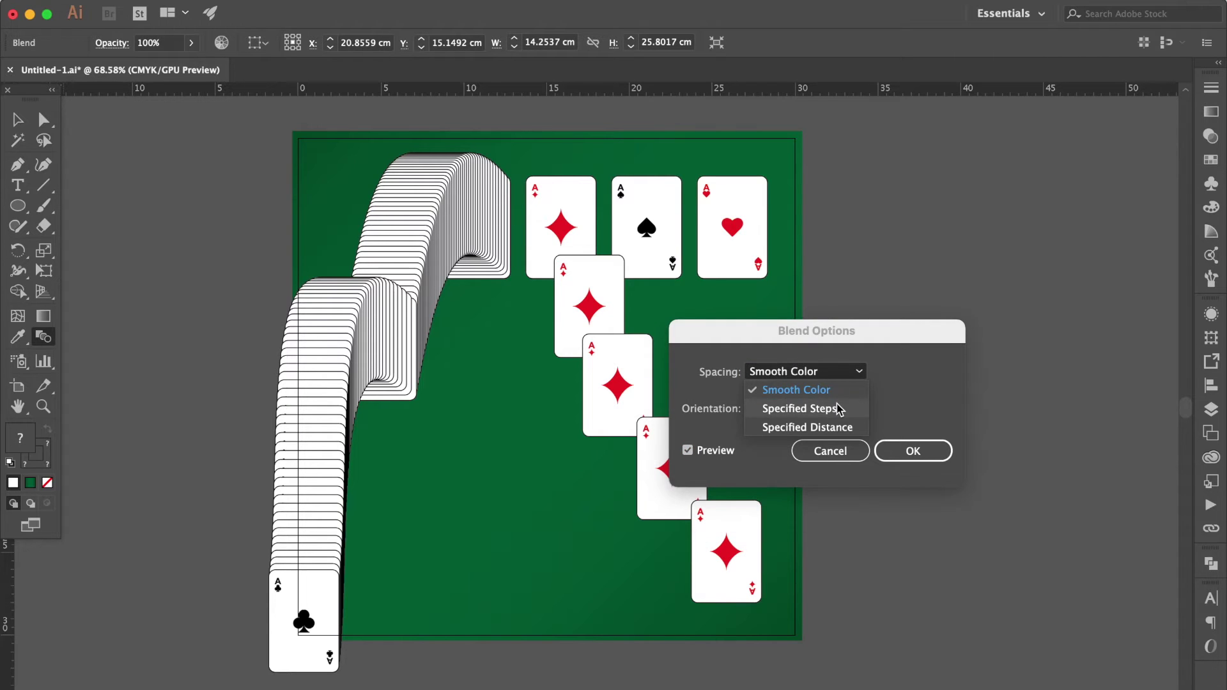
{"action": "left_click", "coordinate": [839, 409]}
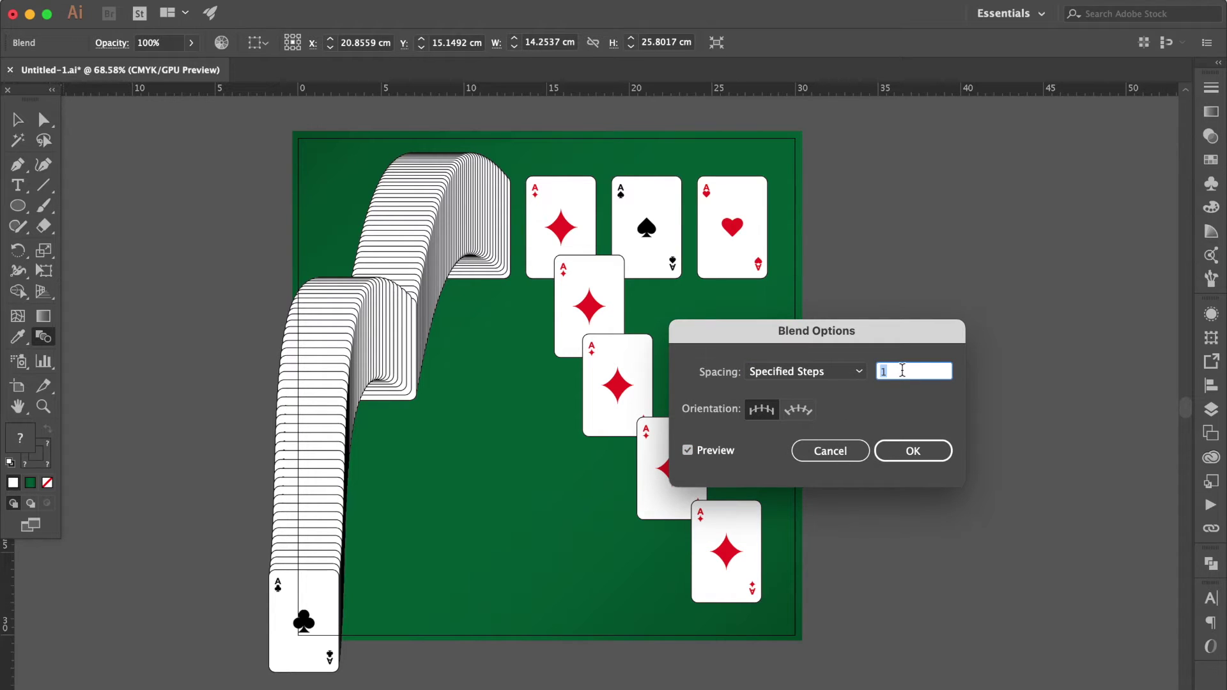
{"action": "key", "text": "Return"}
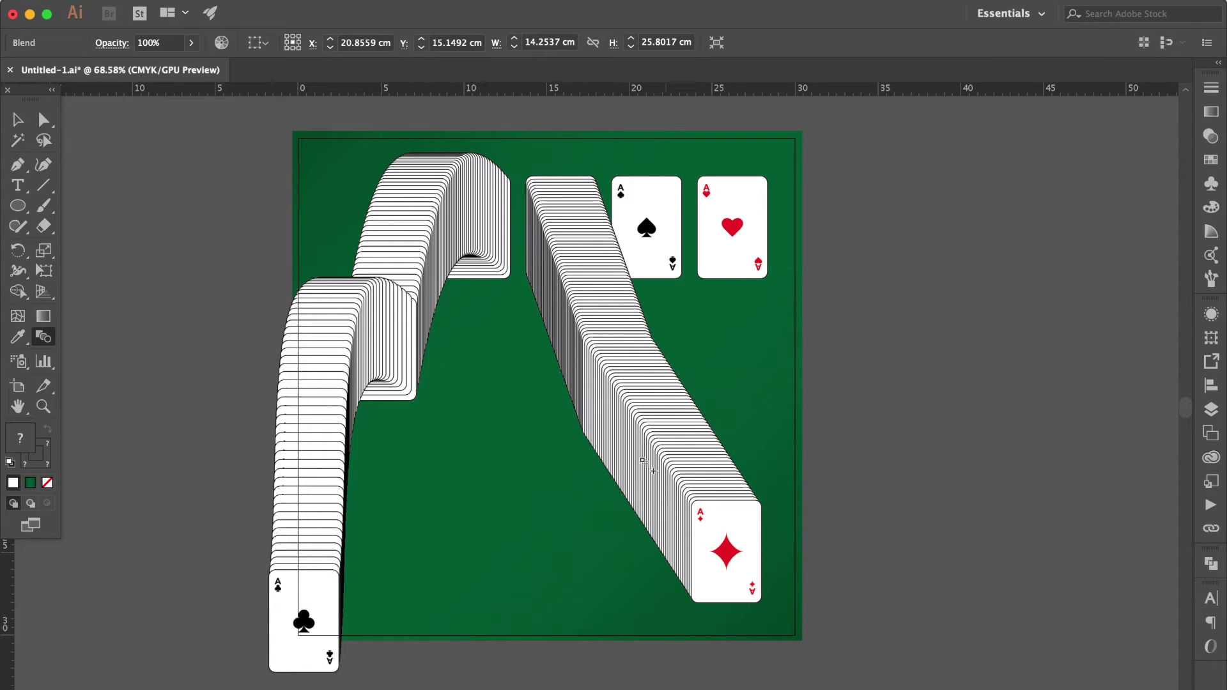
Step: Bend both segments of the diamonds blend spine into arcs and move its lower end to about X 27.57 cm, Y 28.03 cm
{"action": "left_click", "coordinate": [17, 164]}
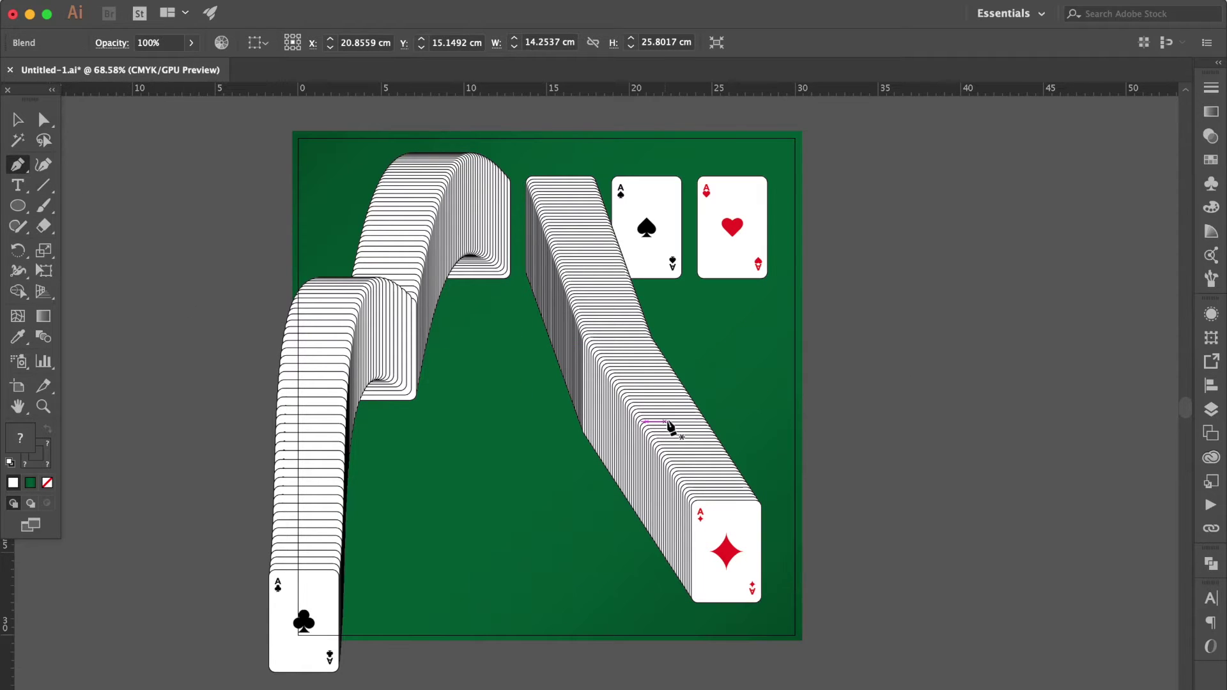
{"action": "left_click_drag", "start_coordinate": [651, 439], "coordinate": [727, 416]}
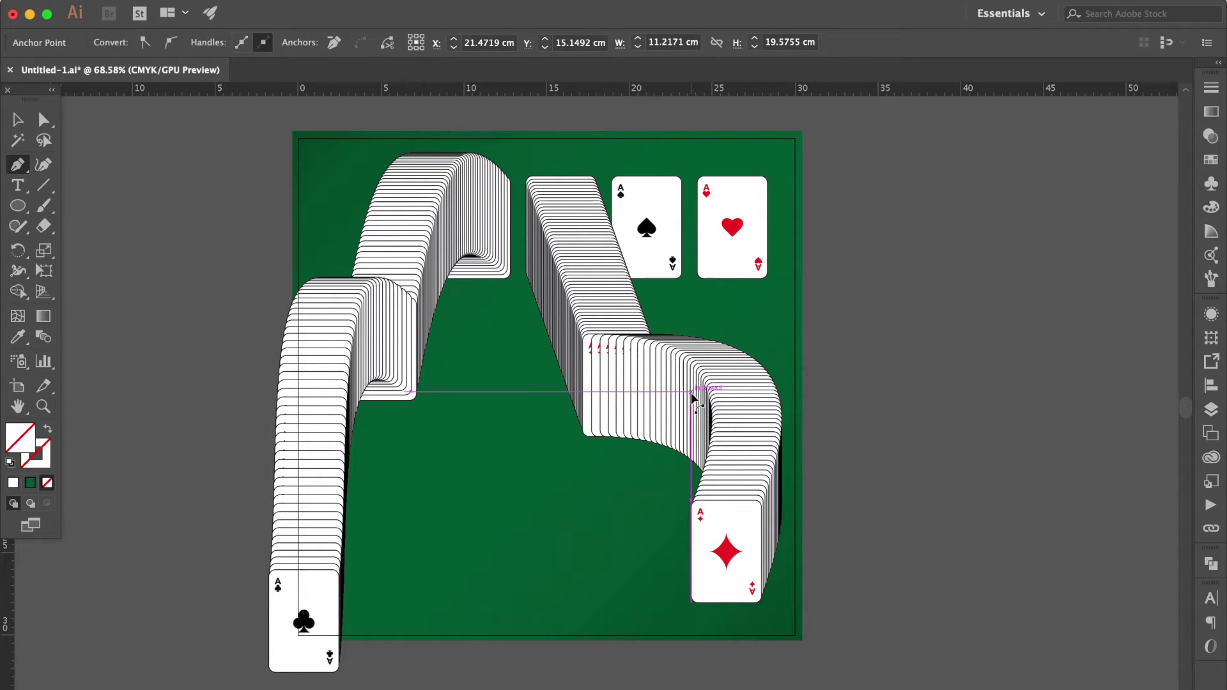
{"action": "left_click_drag", "start_coordinate": [695, 396], "coordinate": [657, 331]}
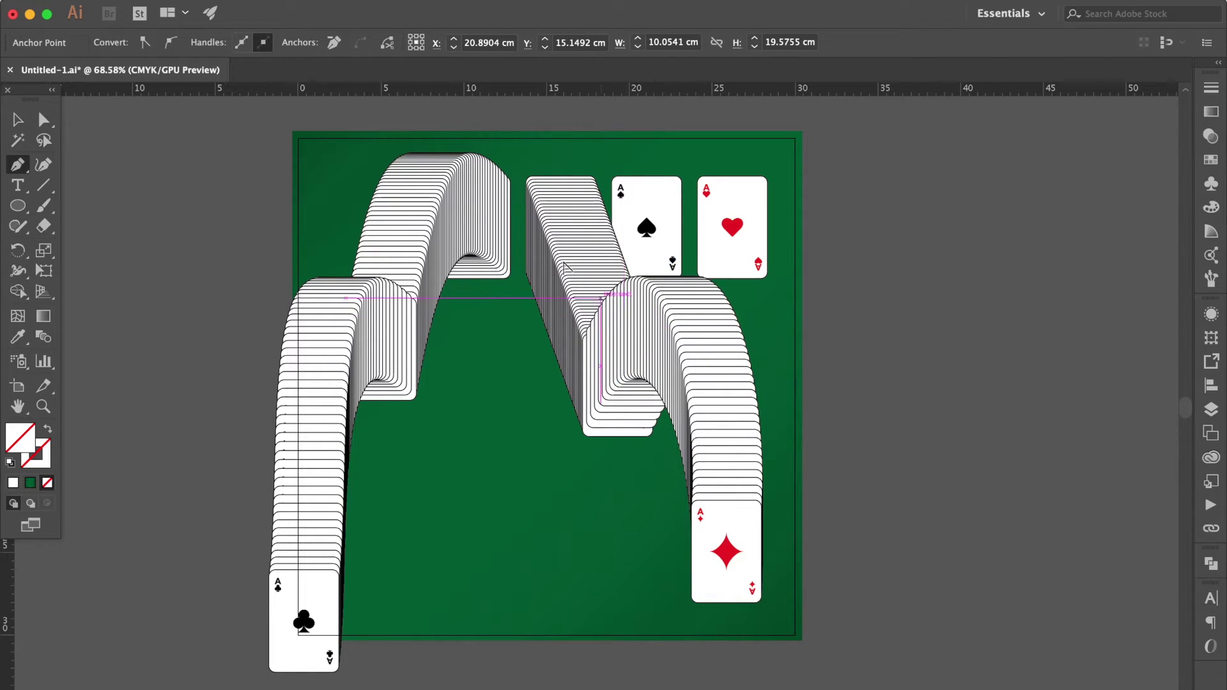
{"action": "scroll", "coordinate": [567, 257], "scroll_direction": "up", "scroll_amount": 4}
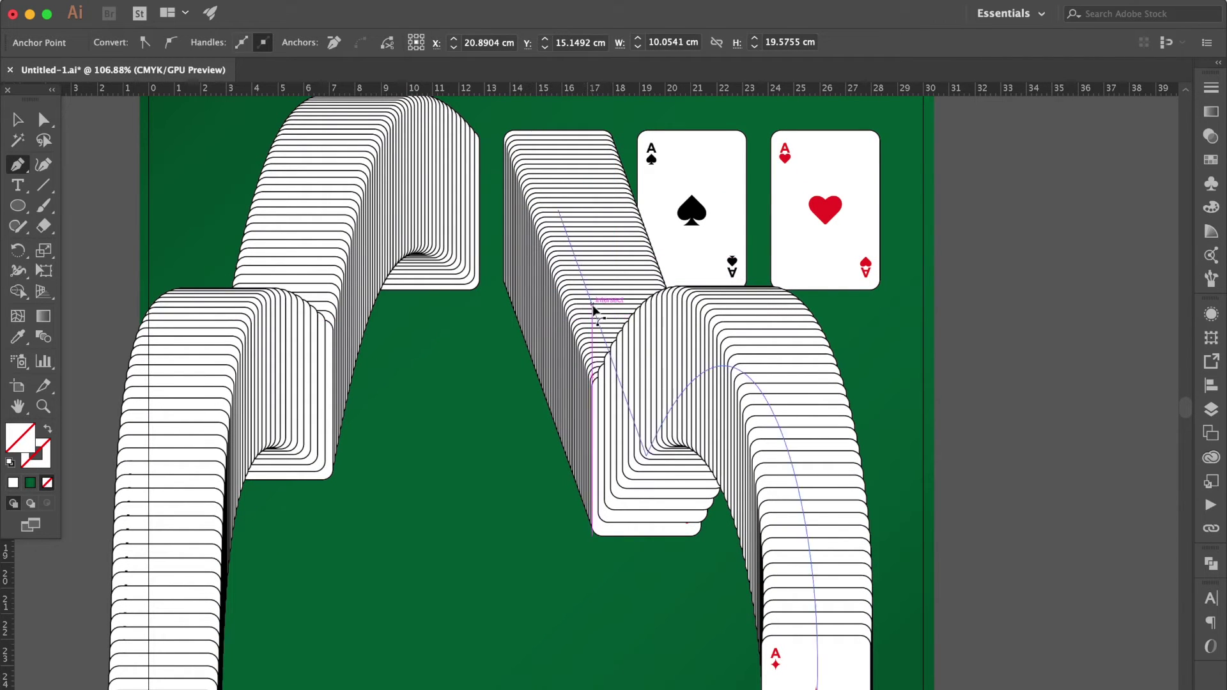
{"action": "left_click_drag", "start_coordinate": [593, 308], "coordinate": [615, 263]}
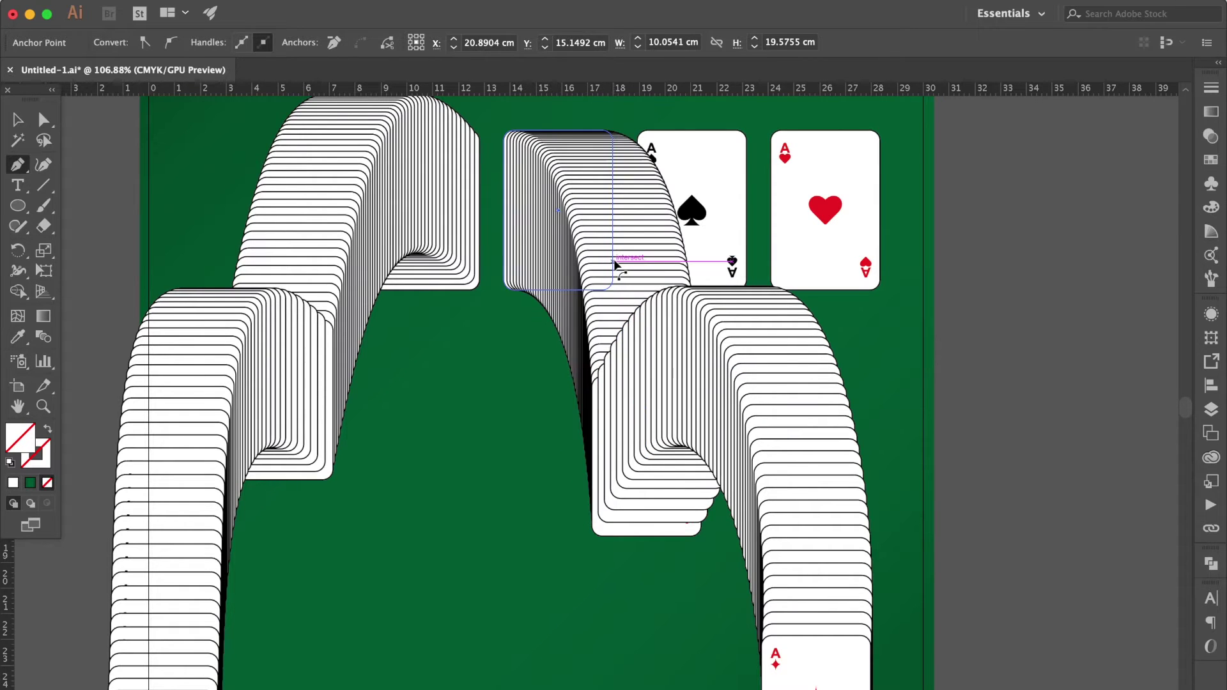
{"action": "scroll", "coordinate": [642, 357], "scroll_direction": "down", "scroll_amount": 5}
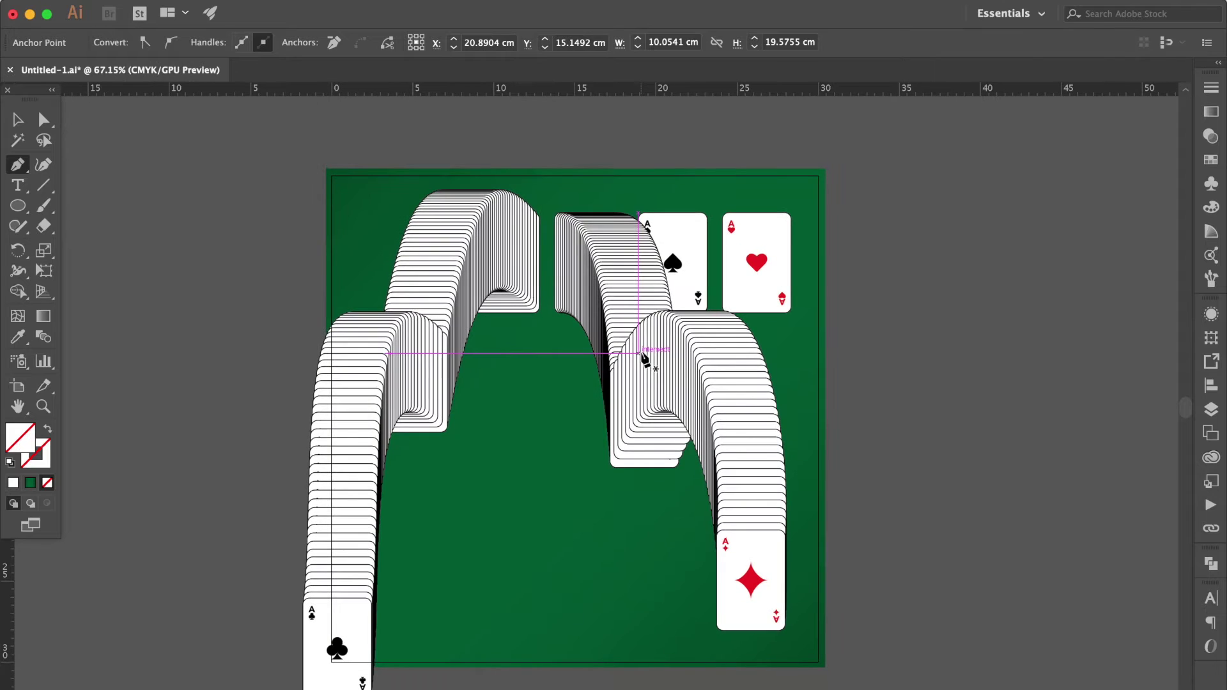
{"action": "left_click", "coordinate": [44, 120]}
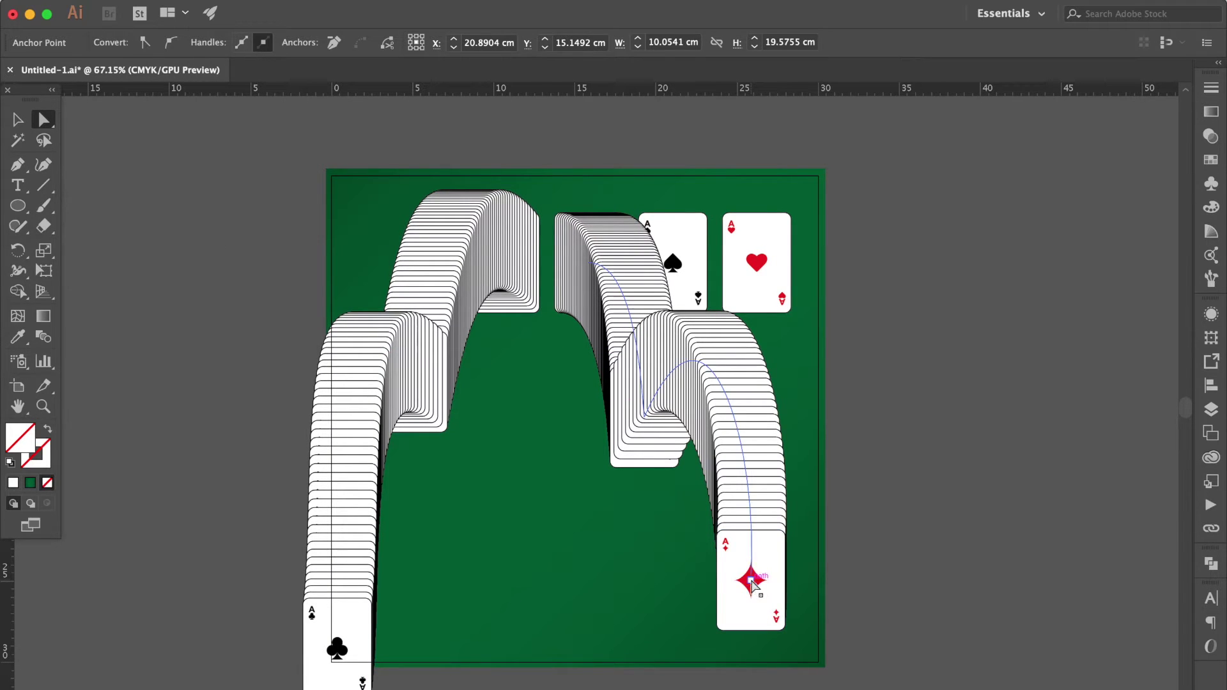
{"action": "left_click_drag", "start_coordinate": [752, 583], "coordinate": [776, 635]}
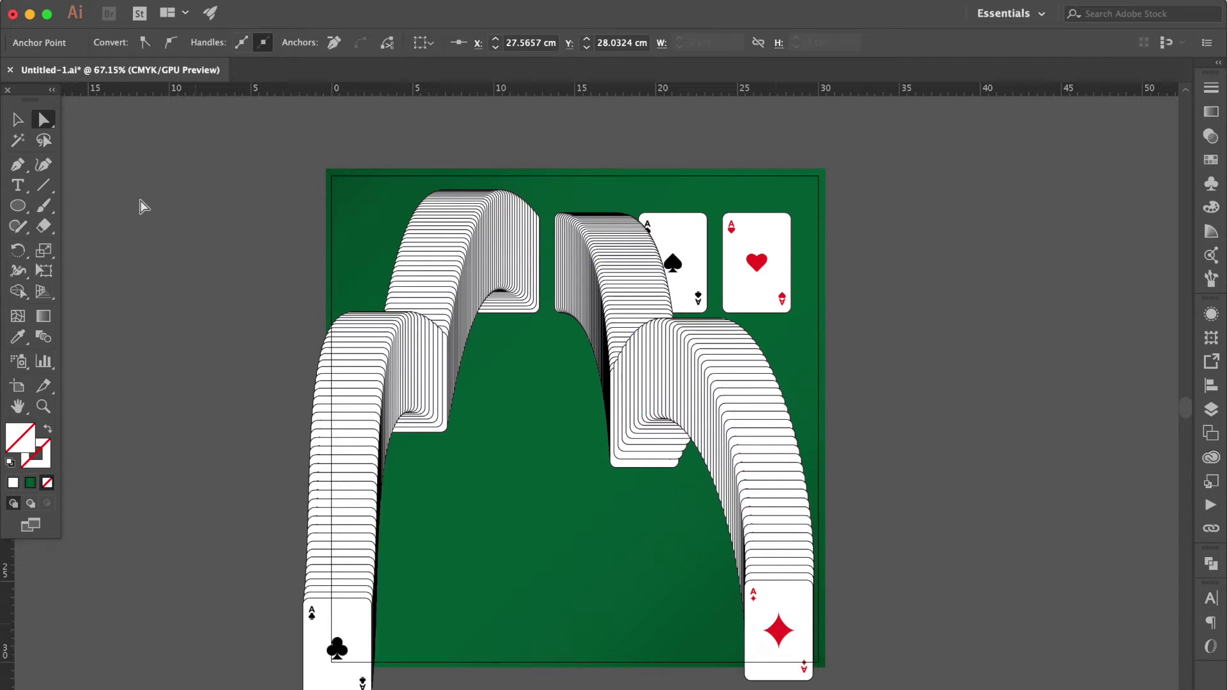
Step: Reduce the ace of diamonds blend to about 31 specified steps, with the preview turned on
{"action": "double_click", "coordinate": [43, 339]}
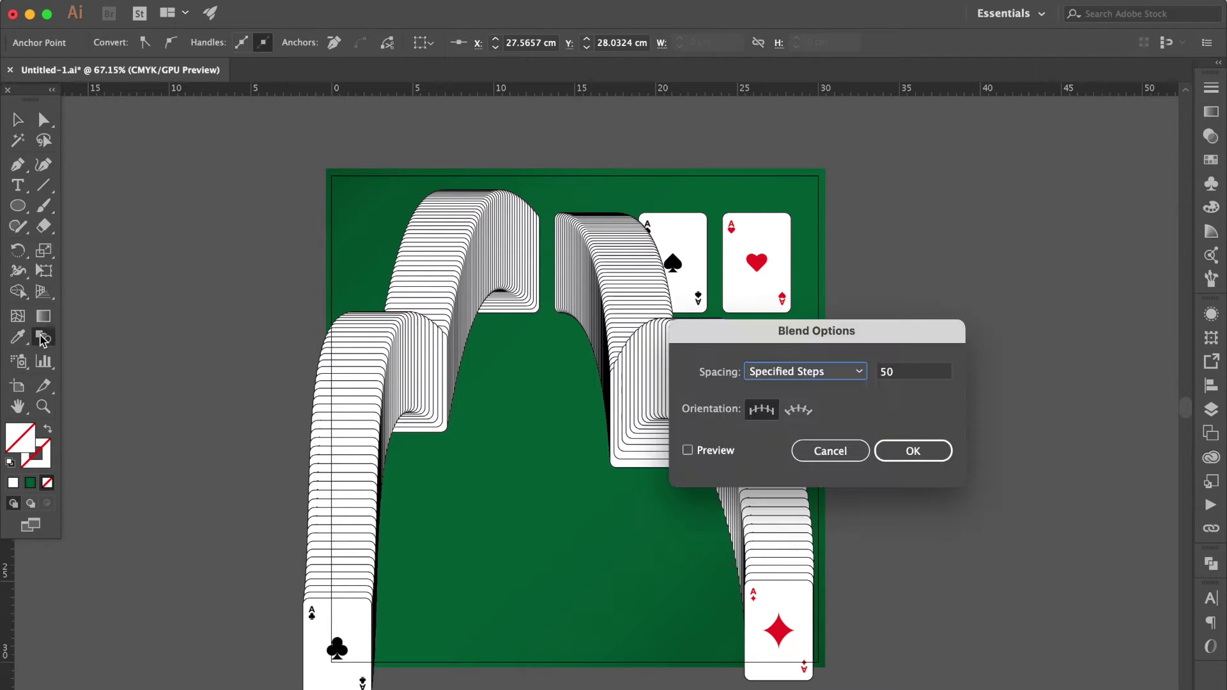
{"action": "left_click_drag", "start_coordinate": [855, 338], "coordinate": [1045, 297]}
{"action": "double_click", "coordinate": [1104, 332]}
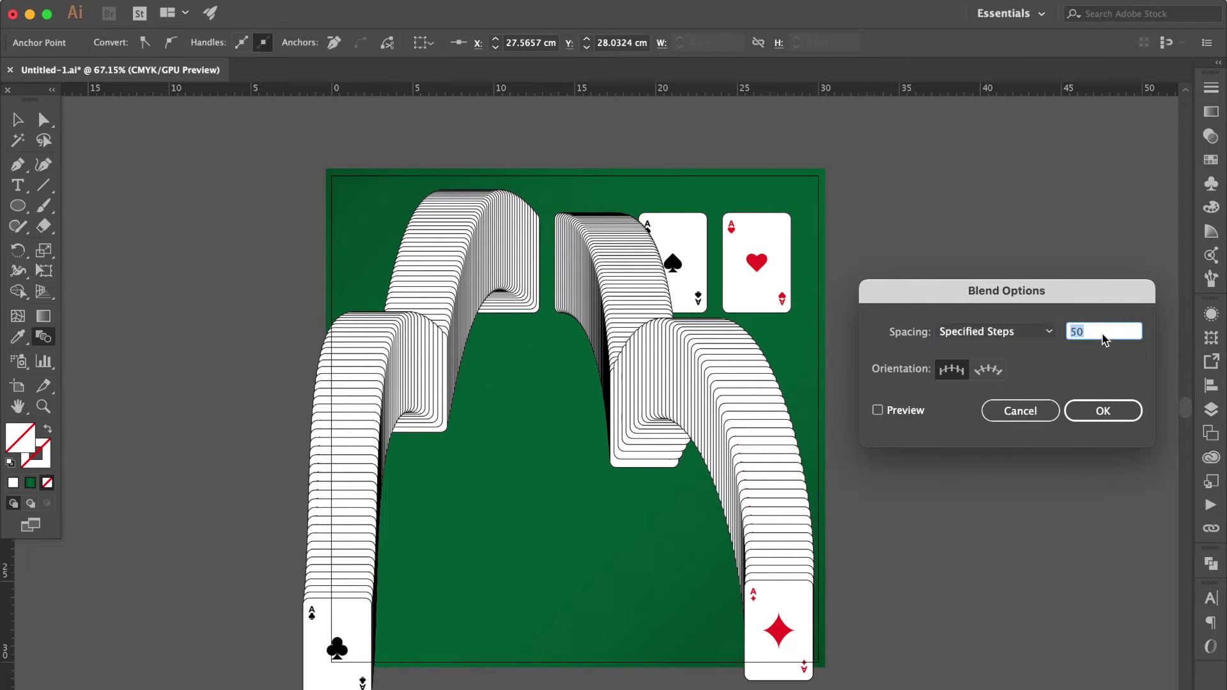
{"action": "left_click", "coordinate": [916, 407]}
{"action": "double_click", "coordinate": [1096, 330]}
{"action": "key", "text": "Down"}
{"action": "key", "text": "Down"}
{"action": "key", "text": "Down"}
{"action": "key", "text": "Down"}
{"action": "key", "text": "Down"}
{"action": "key", "text": "Down"}
{"action": "key", "text": "Down"}
{"action": "key", "text": "Down"}
{"action": "key", "text": "Down"}
{"action": "key", "text": "Down"}
{"action": "key", "text": "Down"}
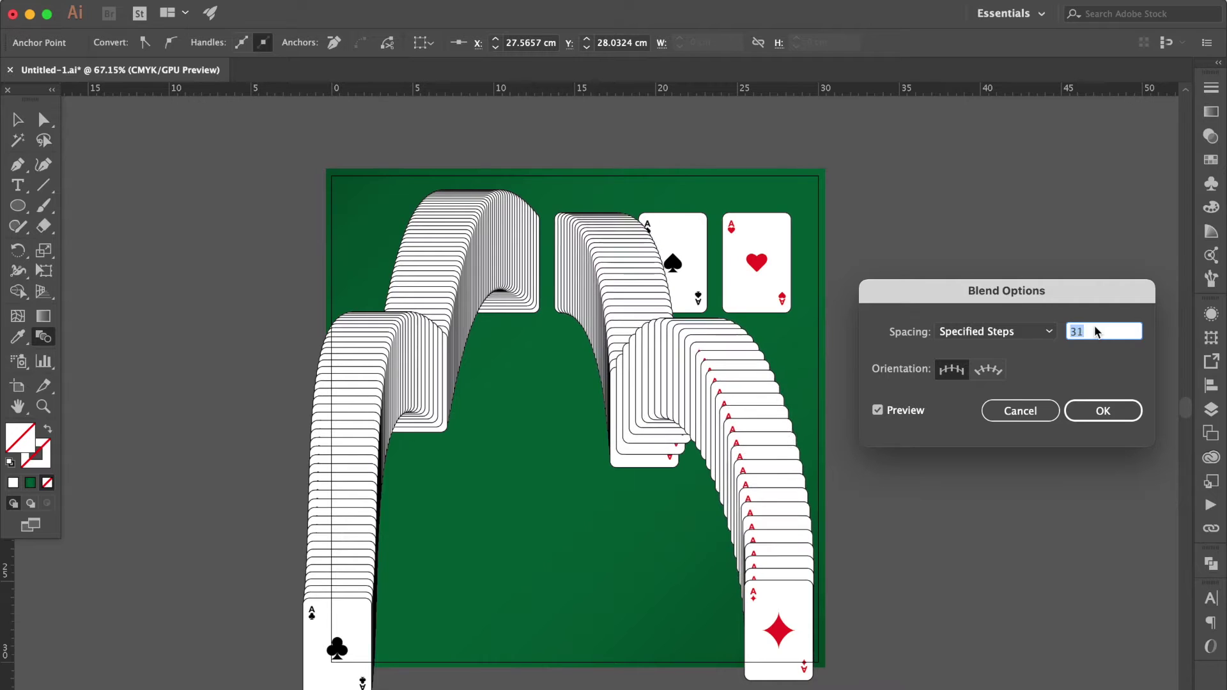
{"action": "key", "text": "Return"}
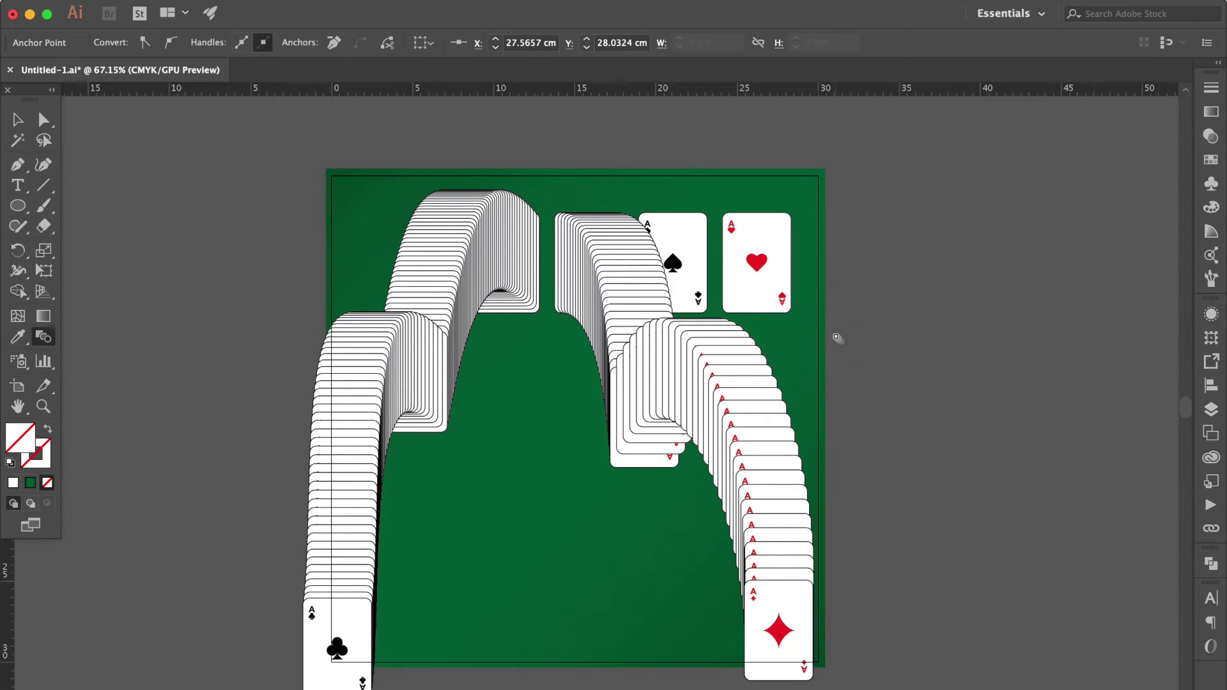
Step: Duplicate the ace of spades card twice, placing one copy over the artboard's top edge and the other in its lower-left area
{"action": "left_click", "coordinate": [18, 119]}
{"action": "left_click", "coordinate": [689, 225]}
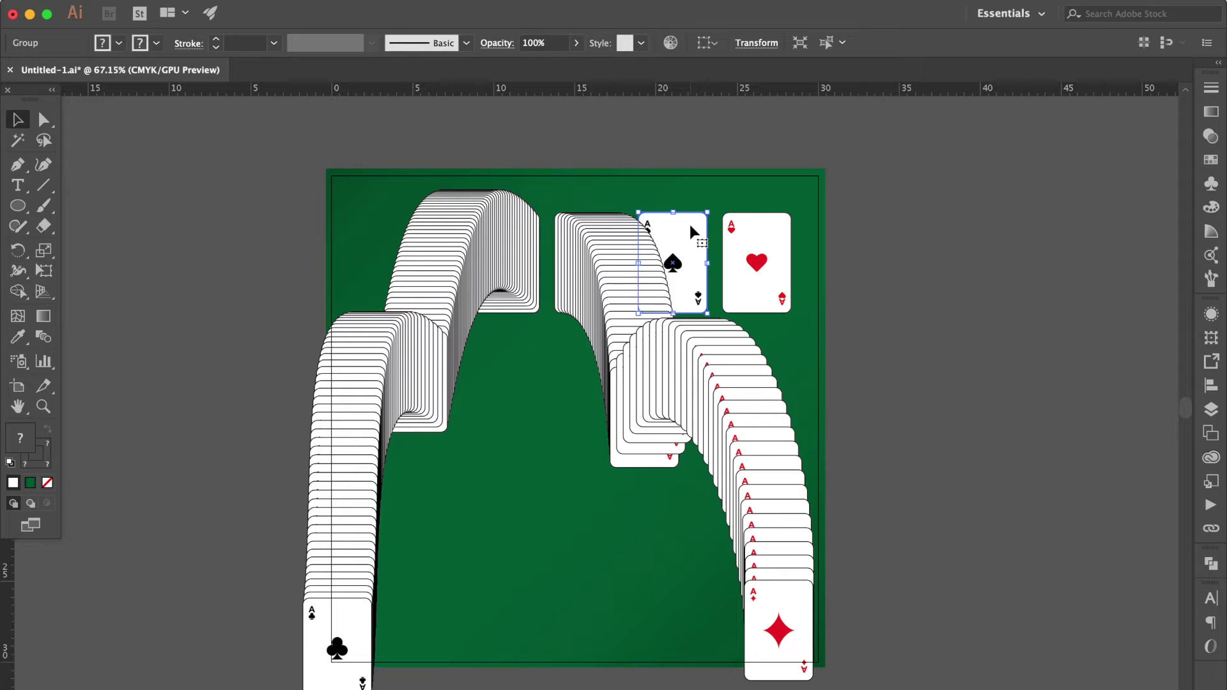
{"action": "left_click_drag", "start_coordinate": [690, 226], "coordinate": [450, 505]}
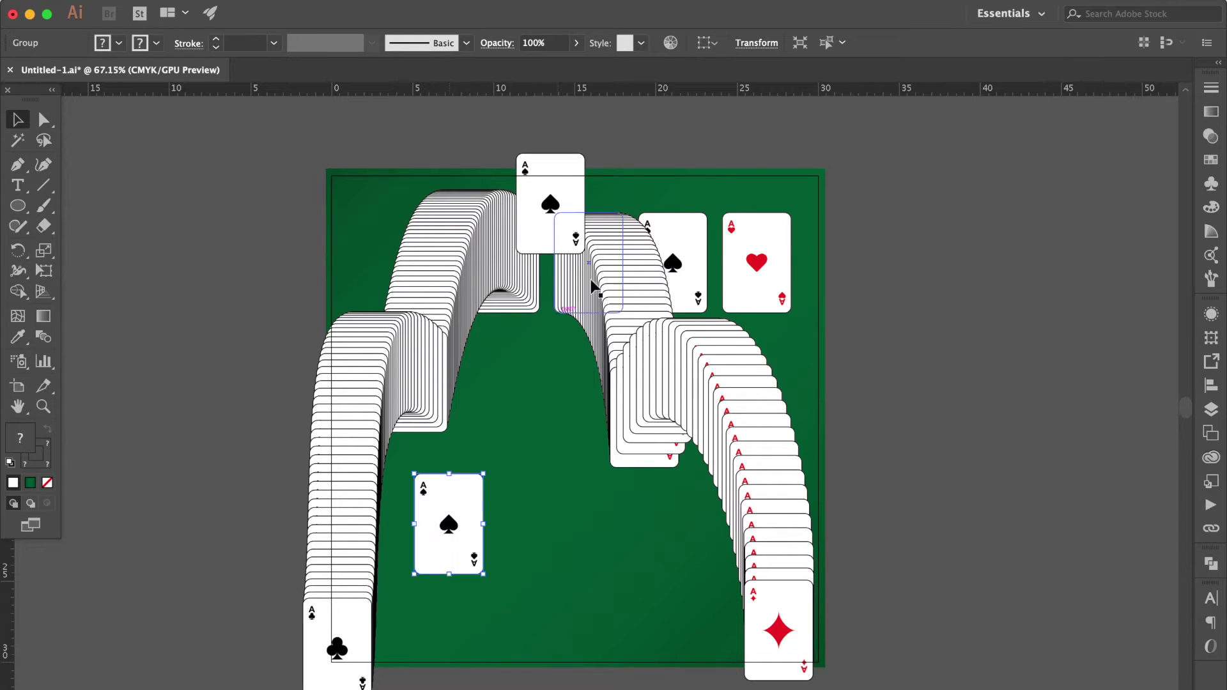
Step: Make a blend from all three ace of spades cards
{"action": "left_click", "coordinate": [532, 226], "text": "shift"}
{"action": "left_click", "coordinate": [679, 250], "text": "shift"}
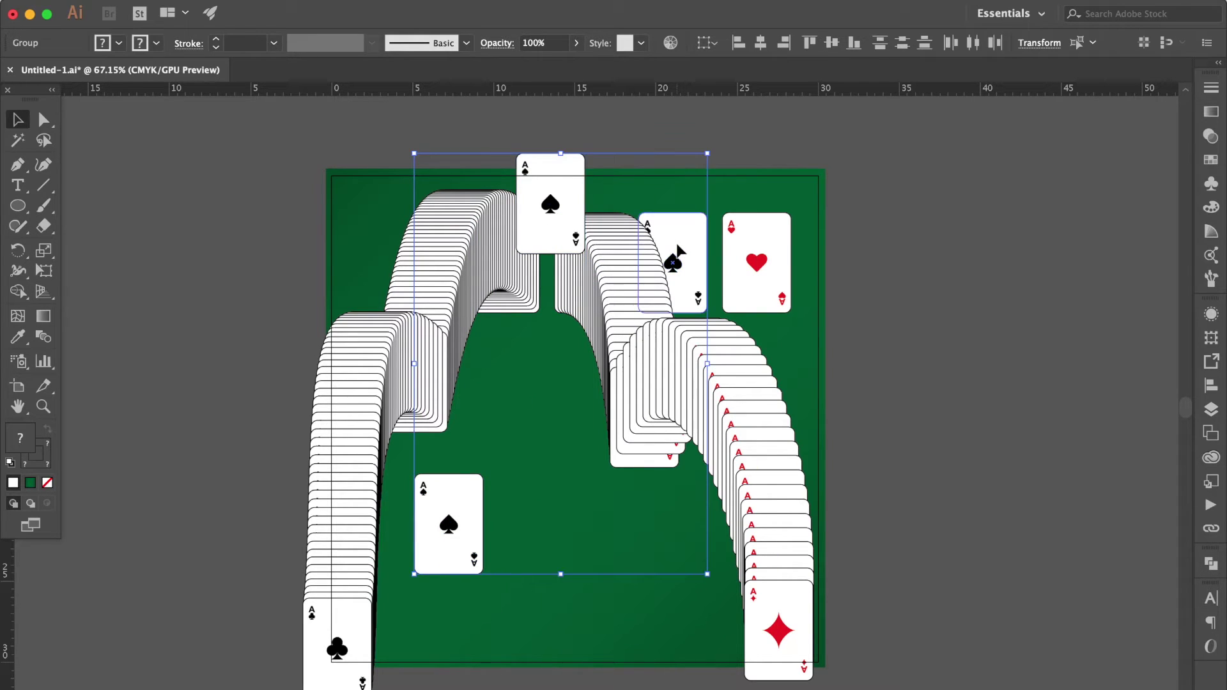
{"action": "left_click", "coordinate": [358, 16]}
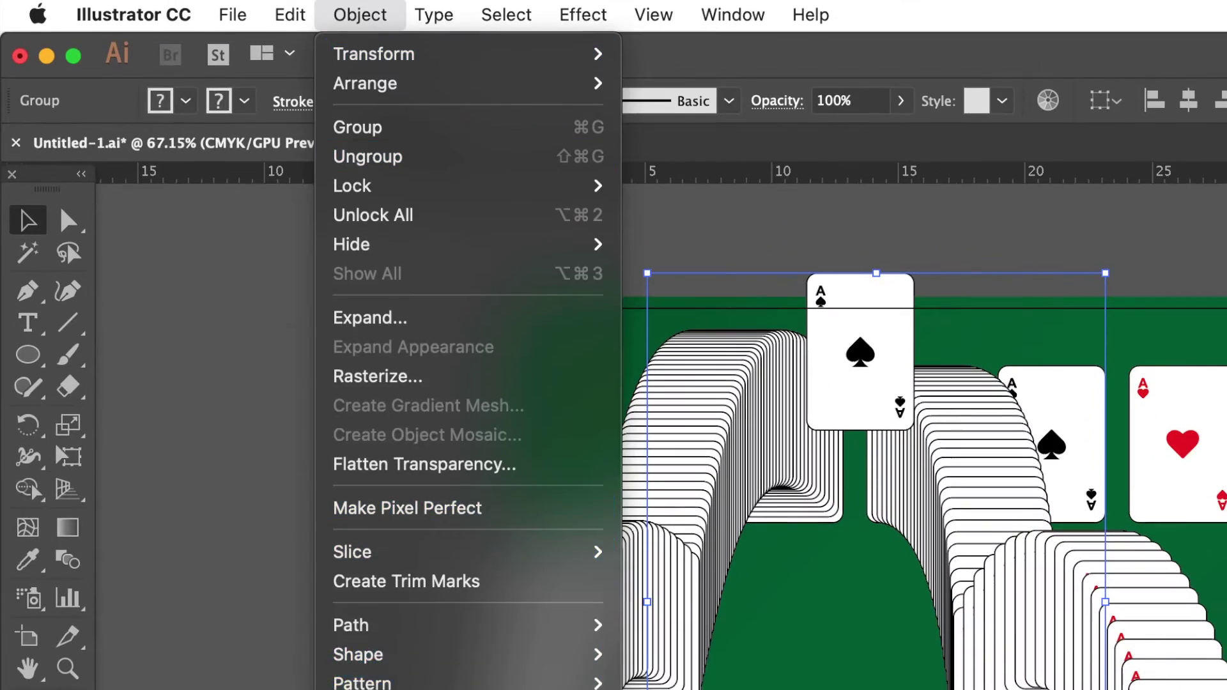
{"action": "mouse_move", "coordinate": [411, 494]}
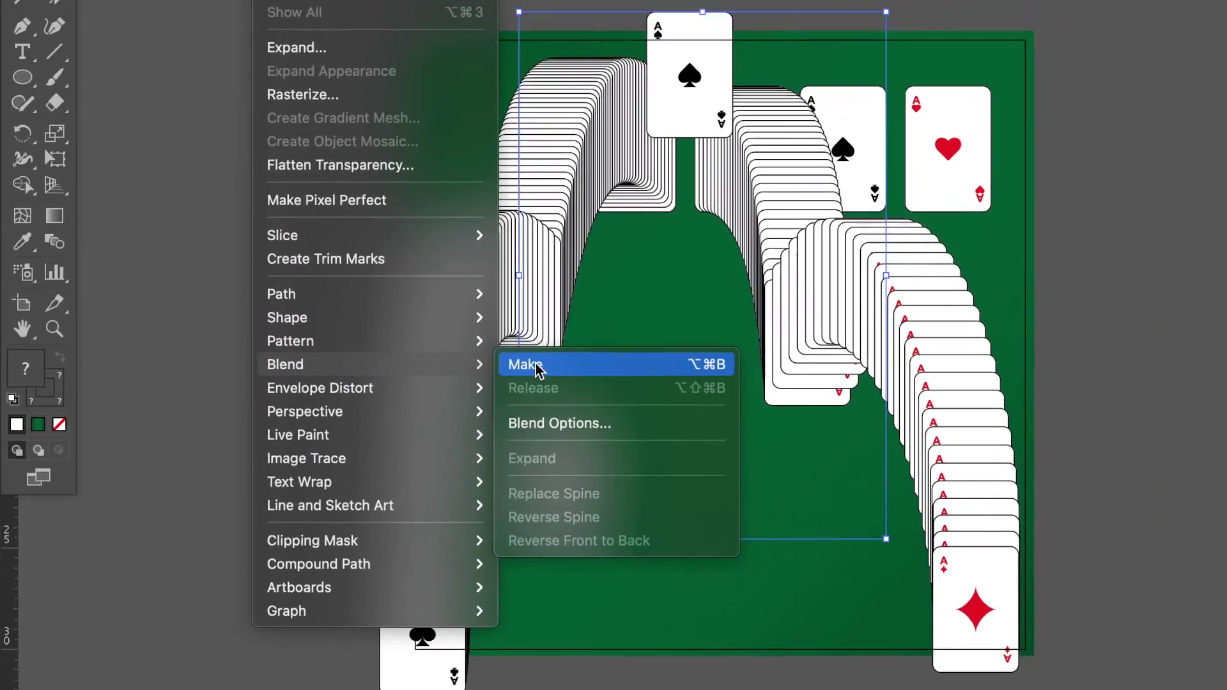
{"action": "left_click", "coordinate": [664, 278]}
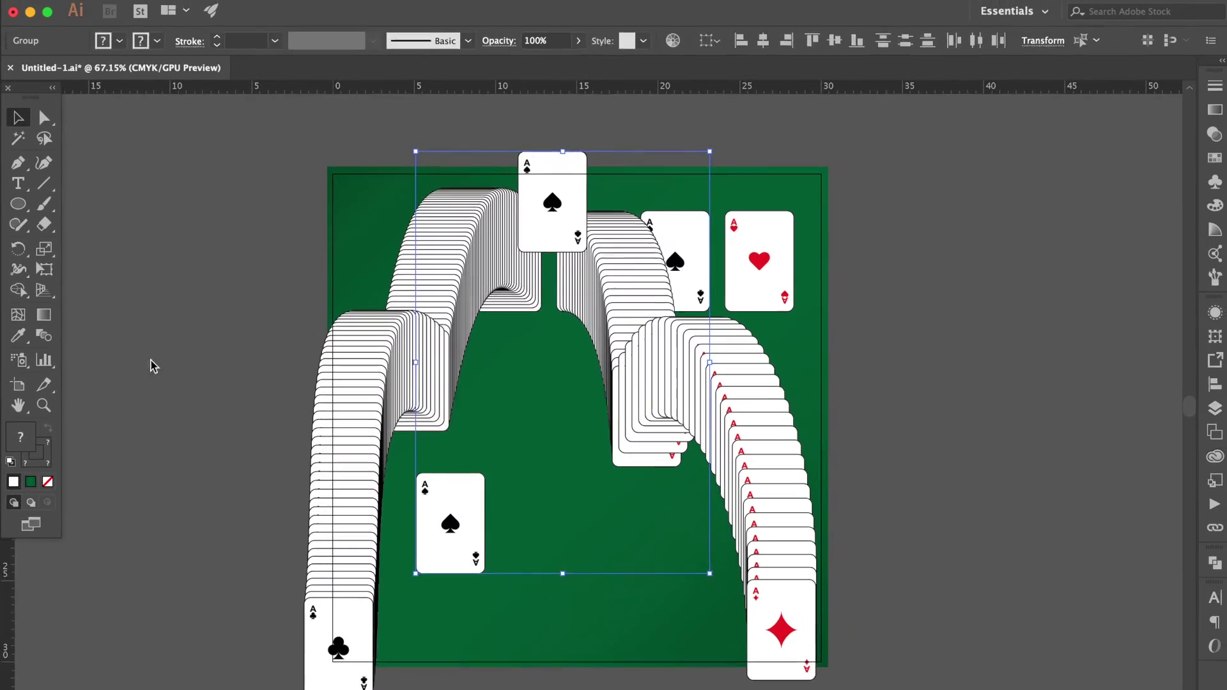
Step: Set the ace of spades blend spacing to Specified Steps with 50 steps
{"action": "double_click", "coordinate": [68, 125]}
{"action": "left_click", "coordinate": [1042, 333]}
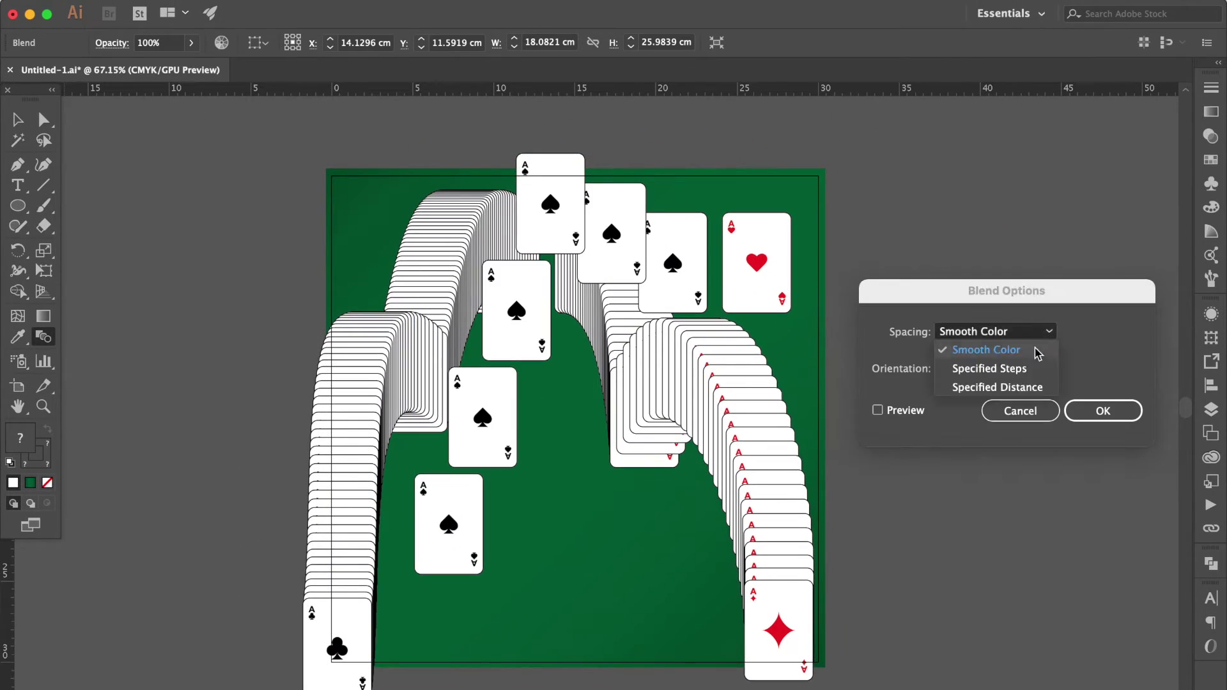
{"action": "left_click", "coordinate": [1025, 367]}
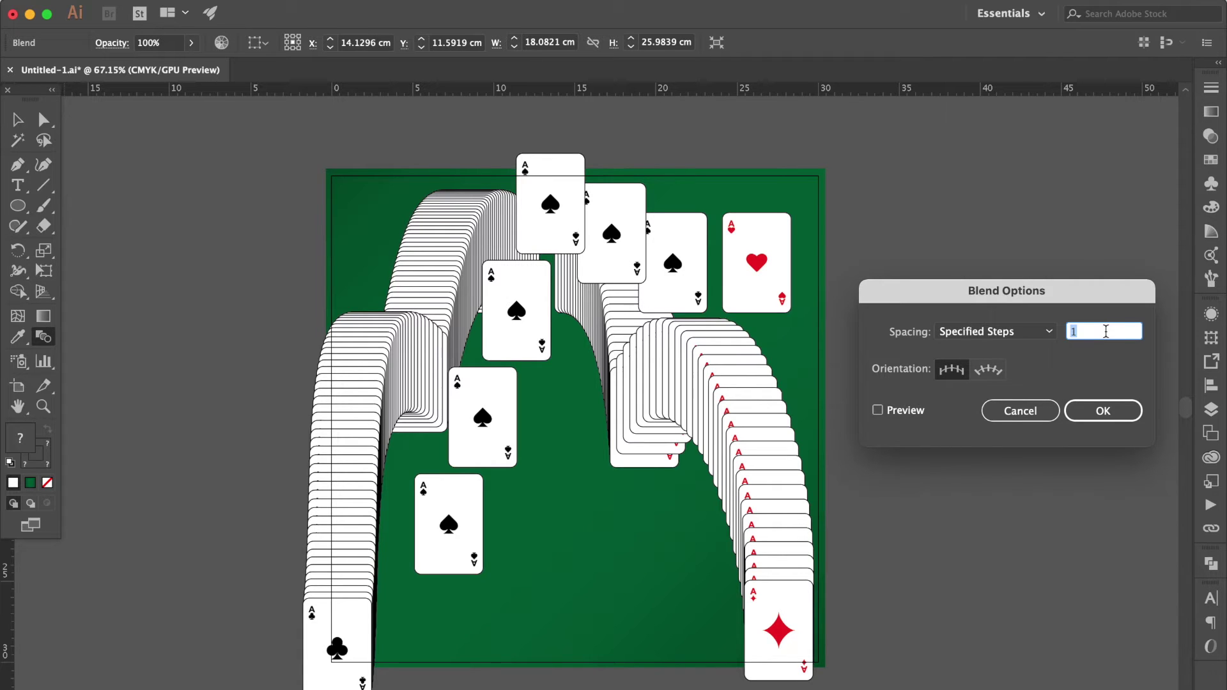
{"action": "left_click", "coordinate": [920, 414]}
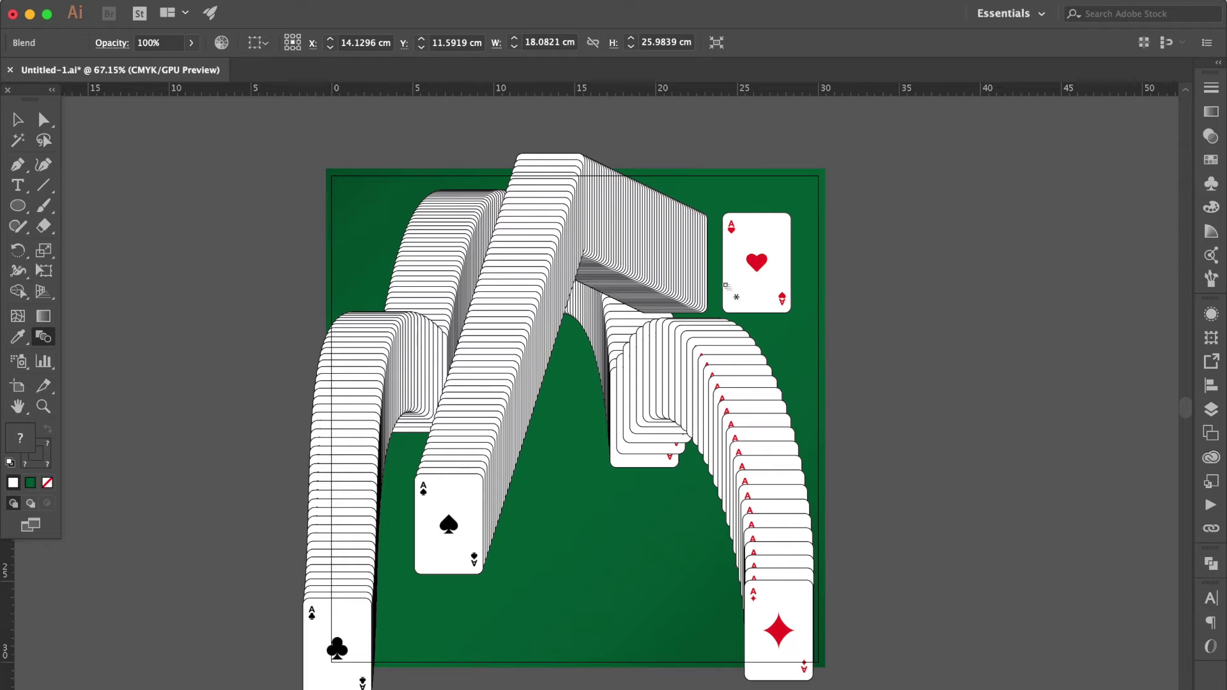
Step: Bend both segments of the spades blend spine into arcs and move its middle anchor point down below the artboard's top edge
{"action": "left_click", "coordinate": [21, 168]}
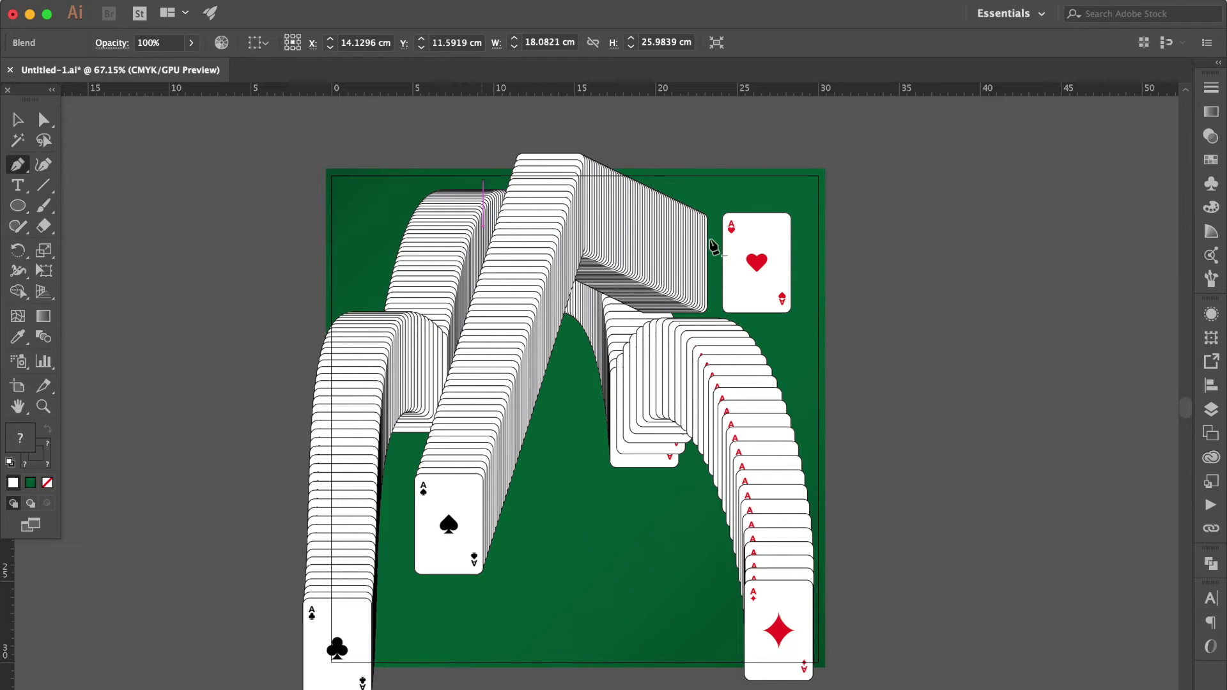
{"action": "left_click_drag", "start_coordinate": [613, 234], "coordinate": [620, 183]}
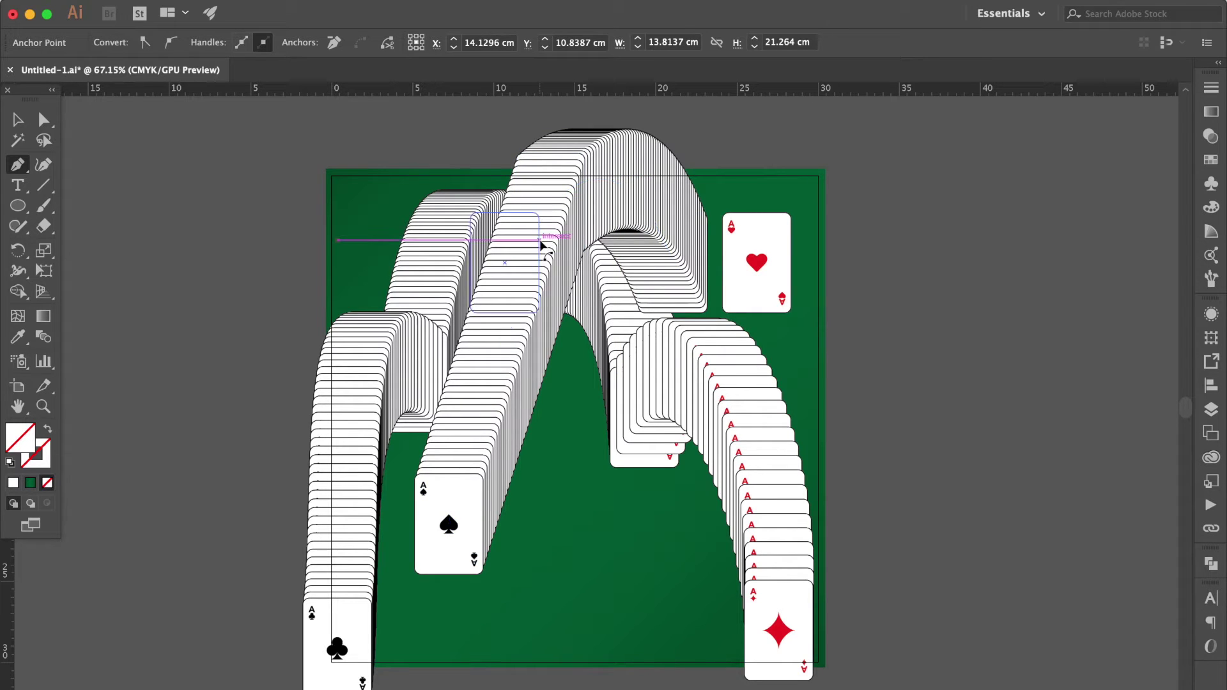
{"action": "left_click_drag", "start_coordinate": [540, 243], "coordinate": [509, 231]}
{"action": "left_click", "coordinate": [493, 249], "text": "super"}
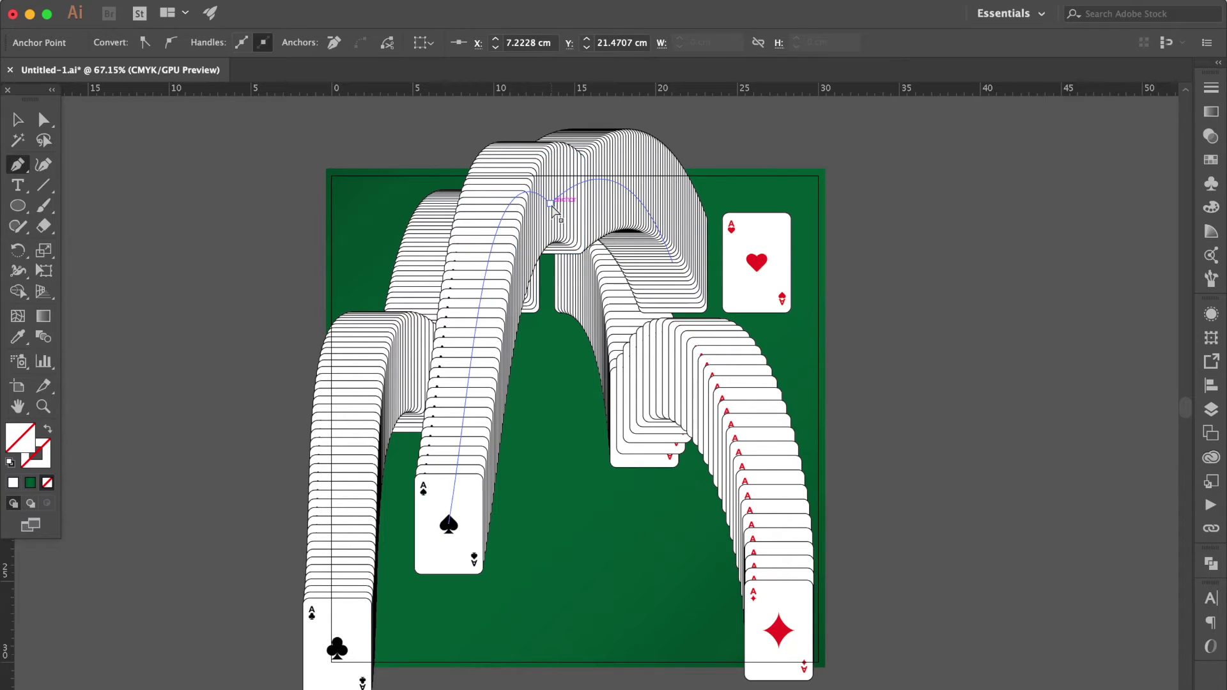
{"action": "left_click_drag", "start_coordinate": [551, 203], "coordinate": [562, 293]}
Step: Duplicate the spades cascade down and to the left so the copy starts at the original's last card, about X 0.32 cm, Y 28.25 cm
{"action": "left_click", "coordinate": [17, 119]}
{"action": "left_click", "coordinate": [230, 224]}
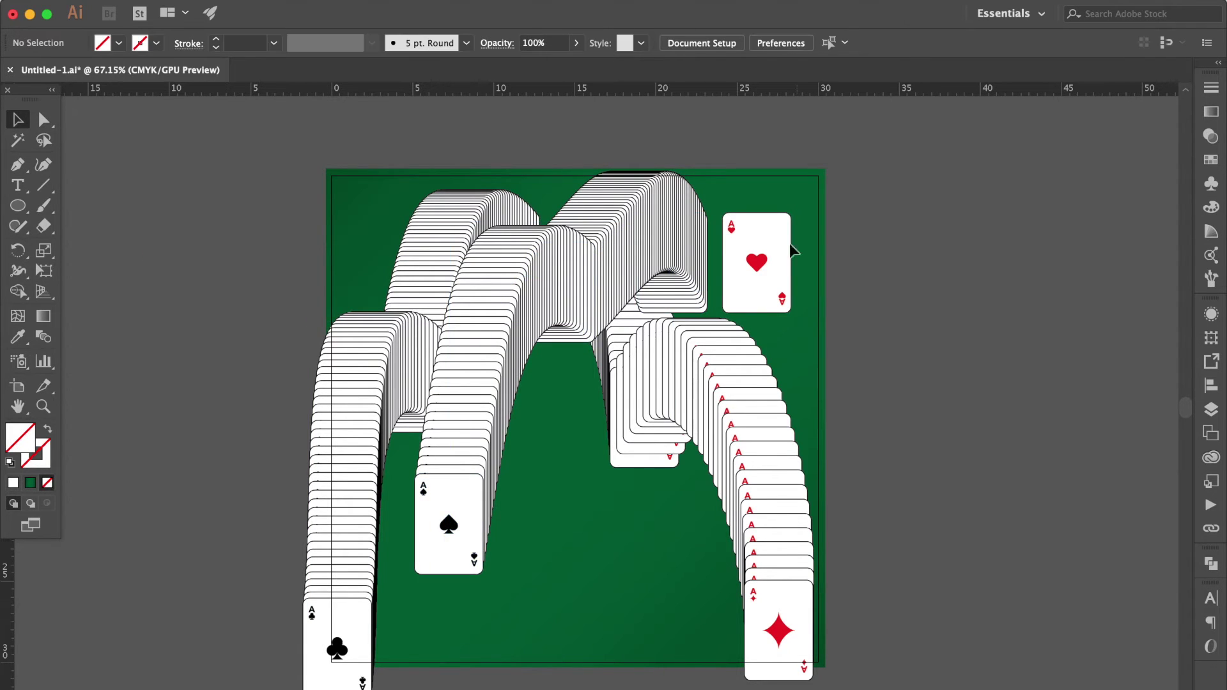
{"action": "left_click_drag", "start_coordinate": [686, 239], "coordinate": [457, 540]}
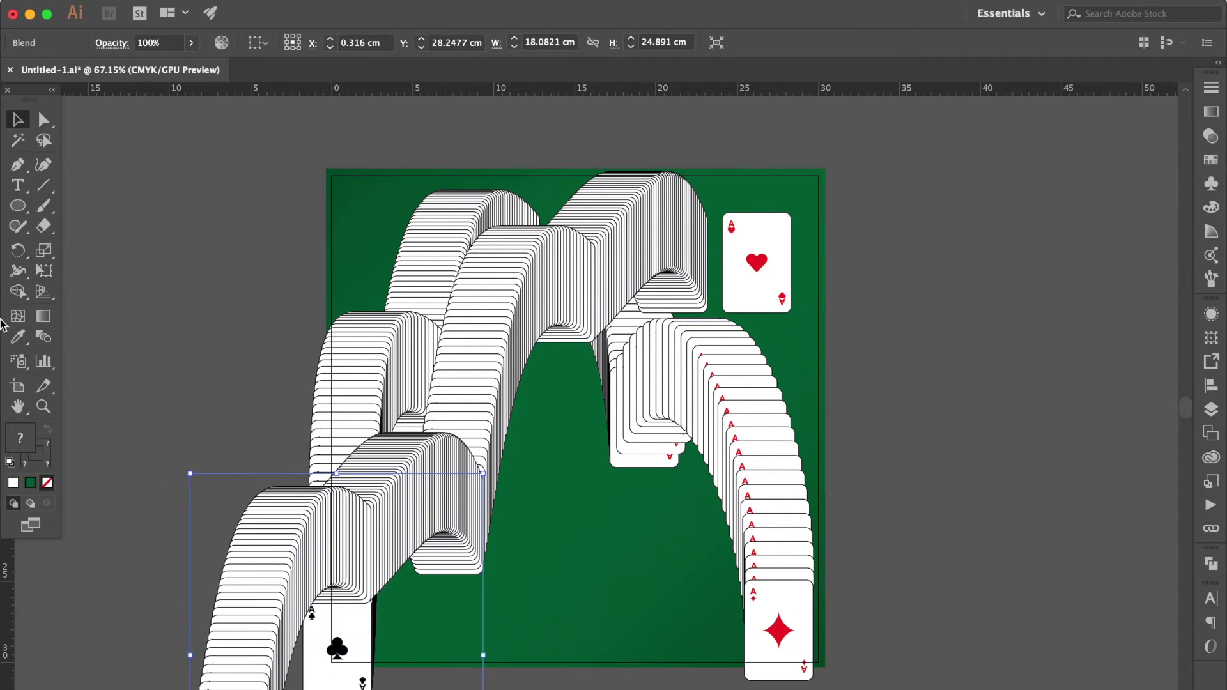
Step: Reduce the duplicated spades cascade to 9 specified steps, with the preview turned on
{"action": "left_click", "coordinate": [43, 337]}
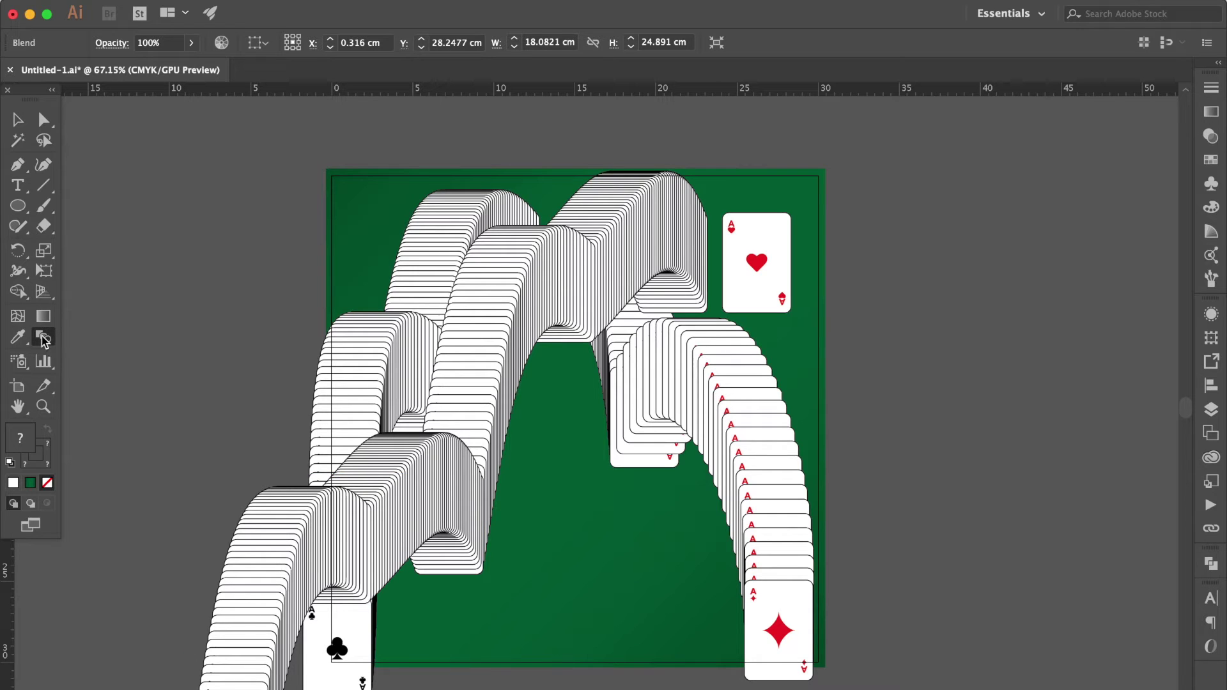
{"action": "double_click", "coordinate": [44, 337]}
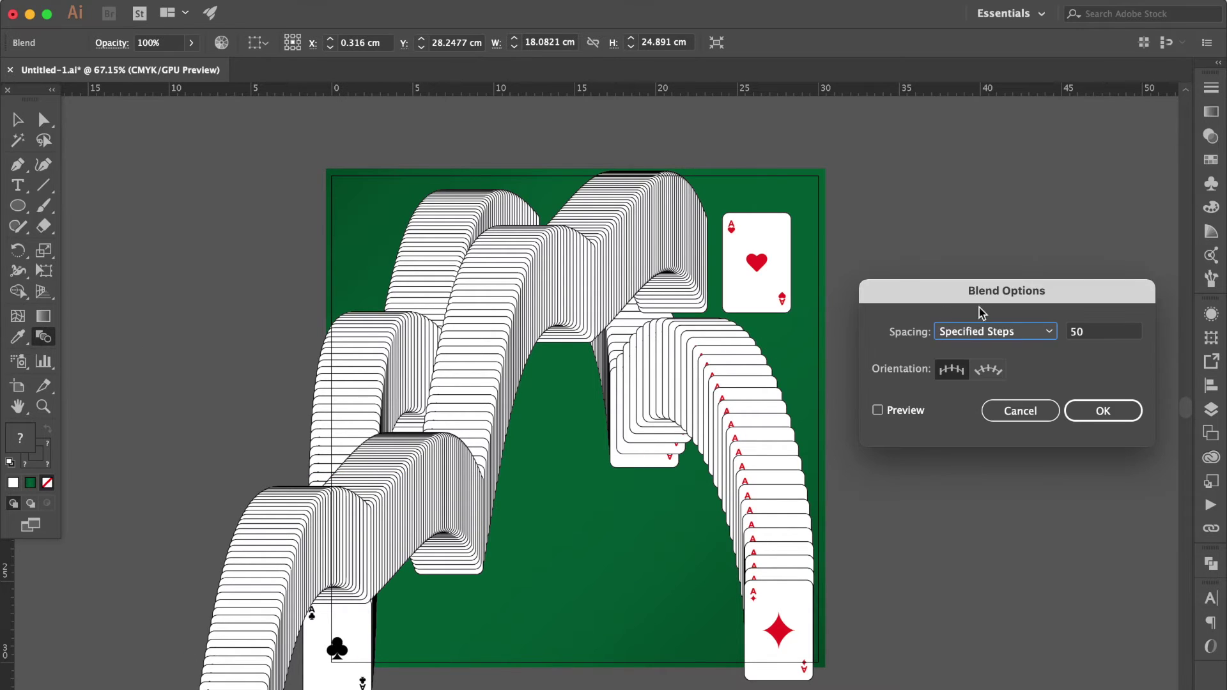
{"action": "left_click", "coordinate": [901, 414]}
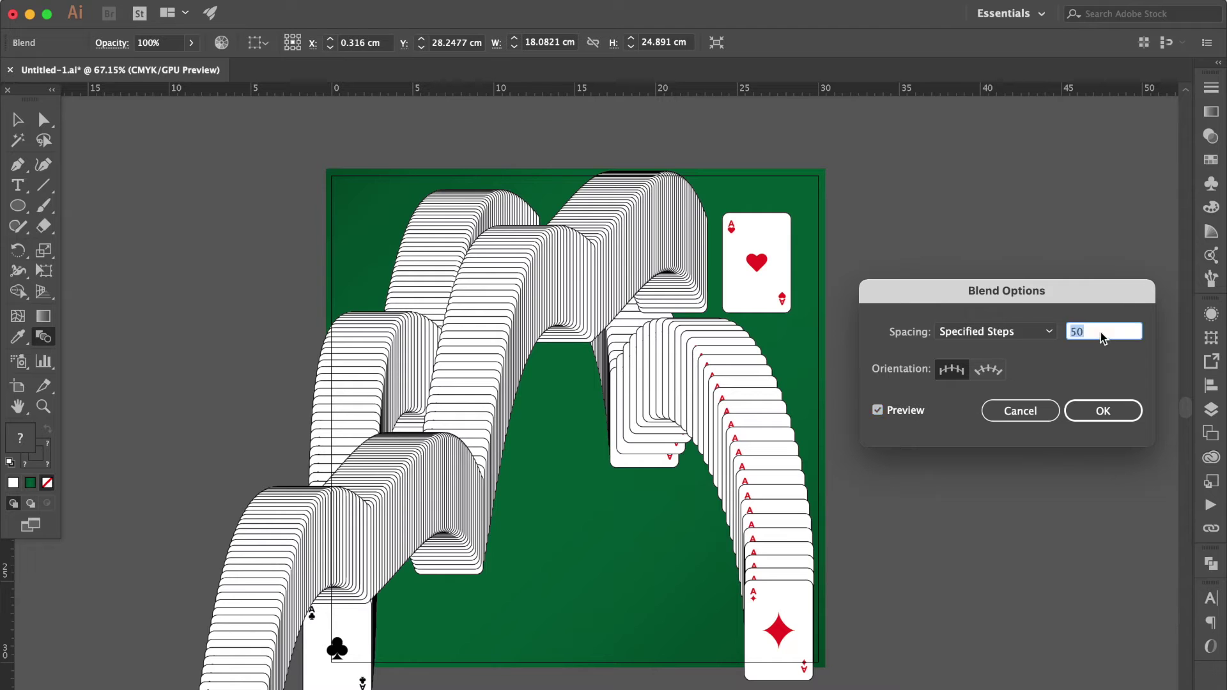
{"action": "key", "text": "Down"}
{"action": "key", "text": "Down"}
{"action": "key", "text": "Down"}
{"action": "key", "text": "Down"}
{"action": "key", "text": "Down"}
{"action": "key", "text": "Down"}
{"action": "key", "text": "Down"}
{"action": "key", "text": "Down"}
{"action": "key", "text": "Down"}
{"action": "key", "text": "Down"}
{"action": "key", "text": "Down"}
{"action": "key", "text": "Down"}
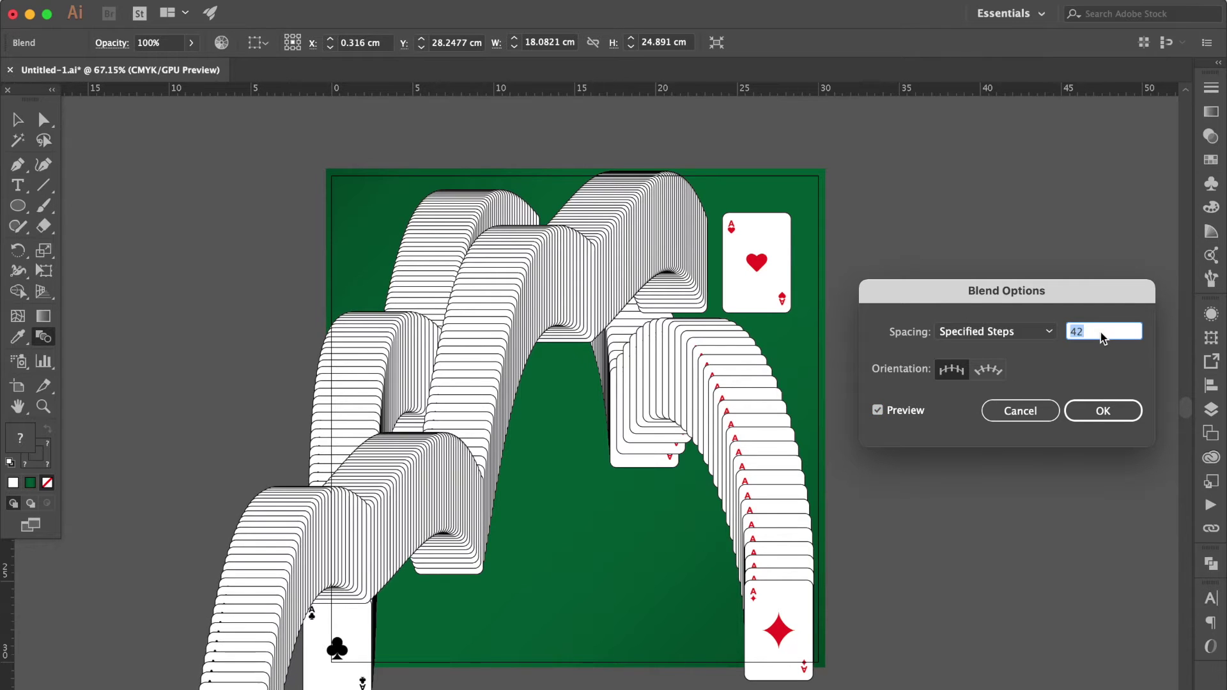
{"action": "key", "text": "Down"}
{"action": "key", "text": "Down"}
{"action": "key", "text": "Down"}
{"action": "key", "text": "Down"}
{"action": "key", "text": "Down"}
{"action": "key", "text": "Down"}
{"action": "key", "text": "Down"}
{"action": "key", "text": "Down"}
{"action": "key", "text": "Down"}
{"action": "key", "text": "Down"}
{"action": "key", "text": "Down"}
{"action": "key", "text": "Down"}
{"action": "key", "text": "Down"}
{"action": "key", "text": "Down"}
{"action": "key", "text": "Down"}
{"action": "key", "text": "Down"}
{"action": "key", "text": "Down"}
{"action": "key", "text": "Down"}
{"action": "key", "text": "Down"}
{"action": "key", "text": "Down"}
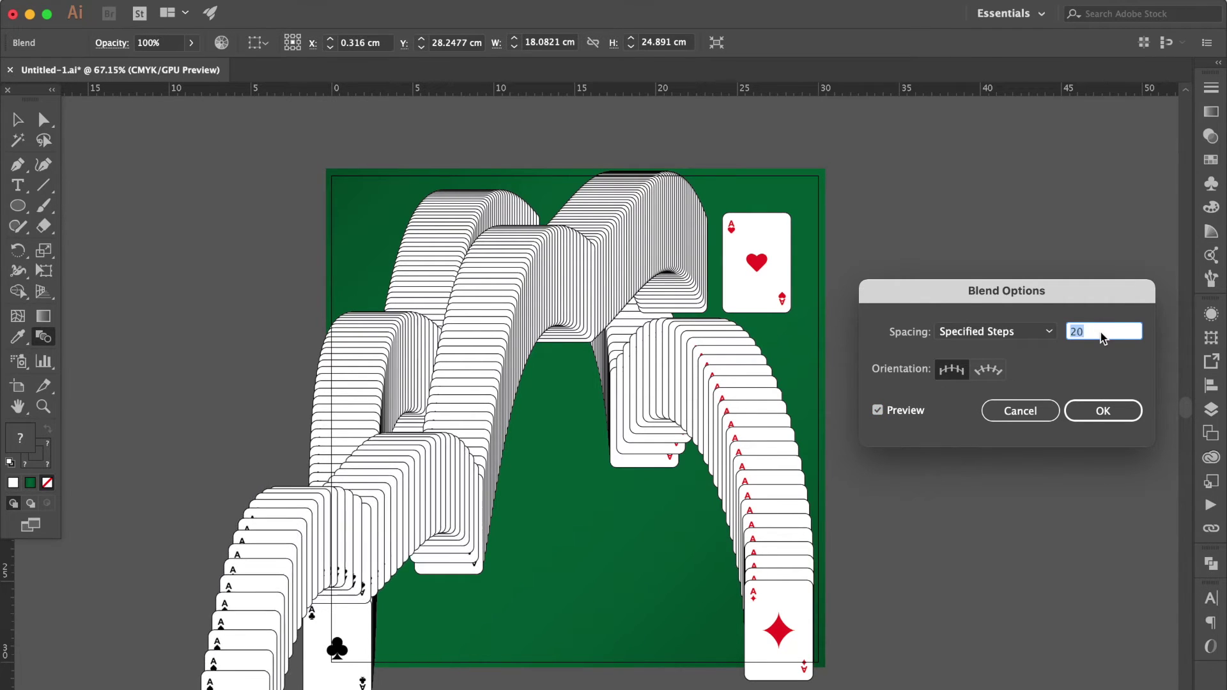
{"action": "key", "text": "Down"}
{"action": "key", "text": "Down"}
{"action": "key", "text": "Down"}
{"action": "key", "text": "Down"}
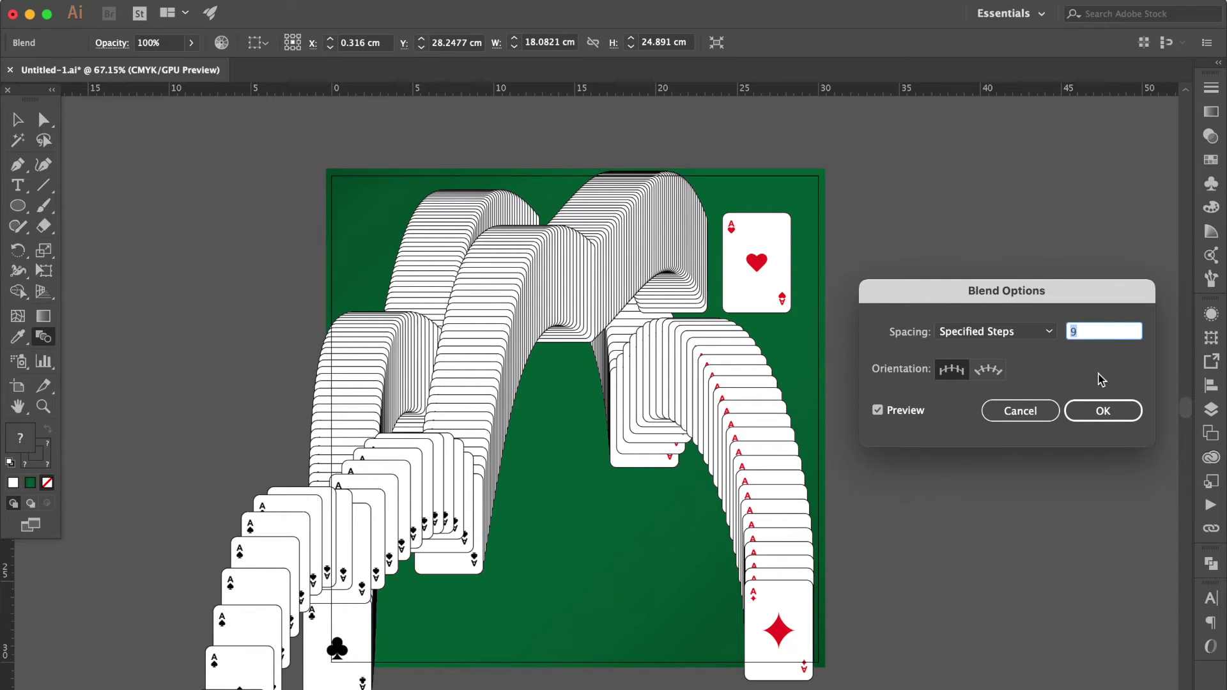
{"action": "left_click", "coordinate": [1093, 411]}
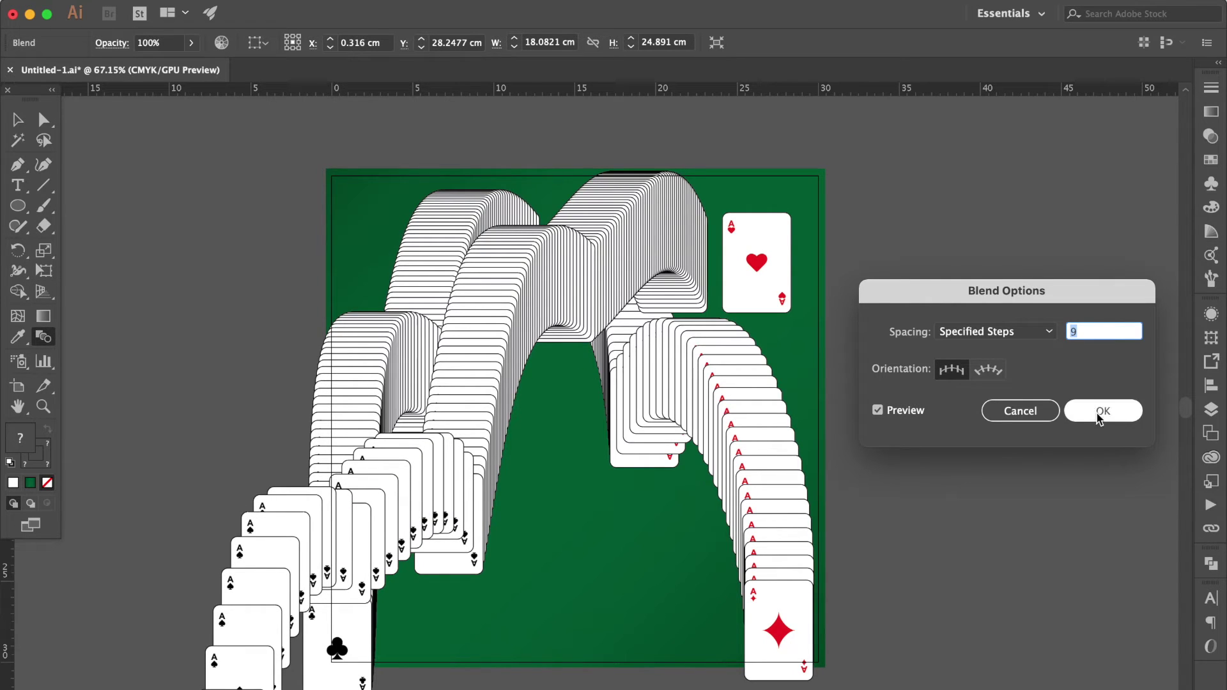
Step: Reduce the original spades cascade to about 42 specified steps, with the preview turned on
{"action": "left_click", "coordinate": [502, 371]}
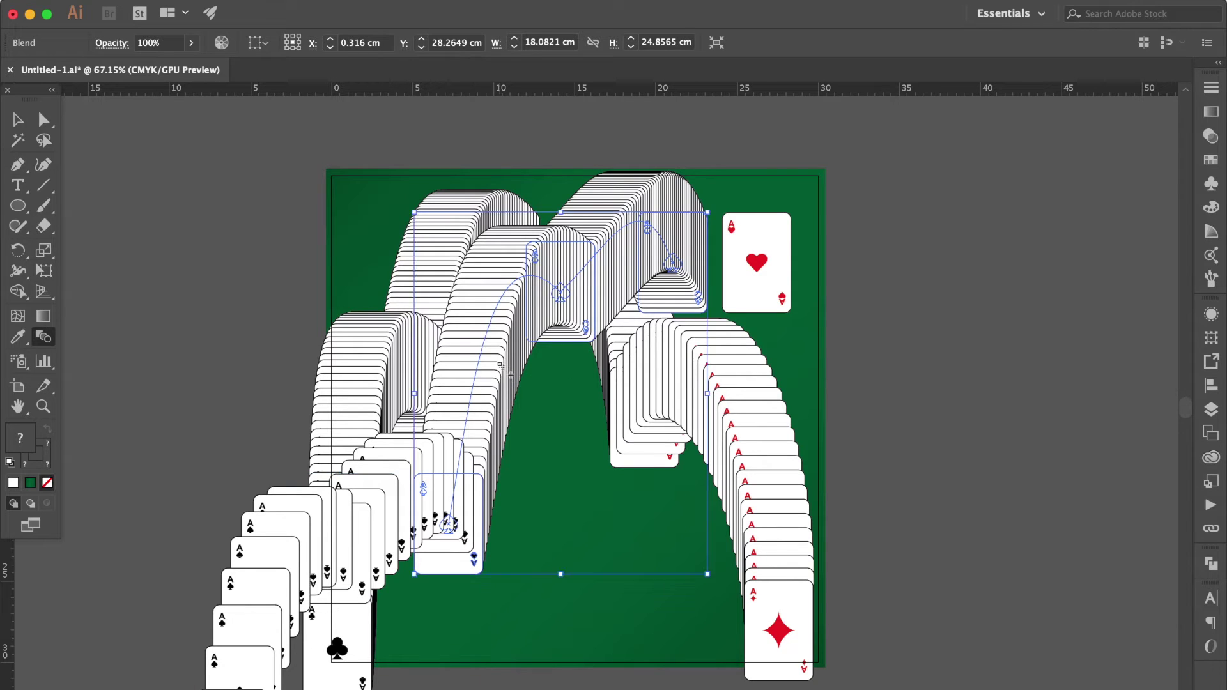
{"action": "double_click", "coordinate": [46, 342]}
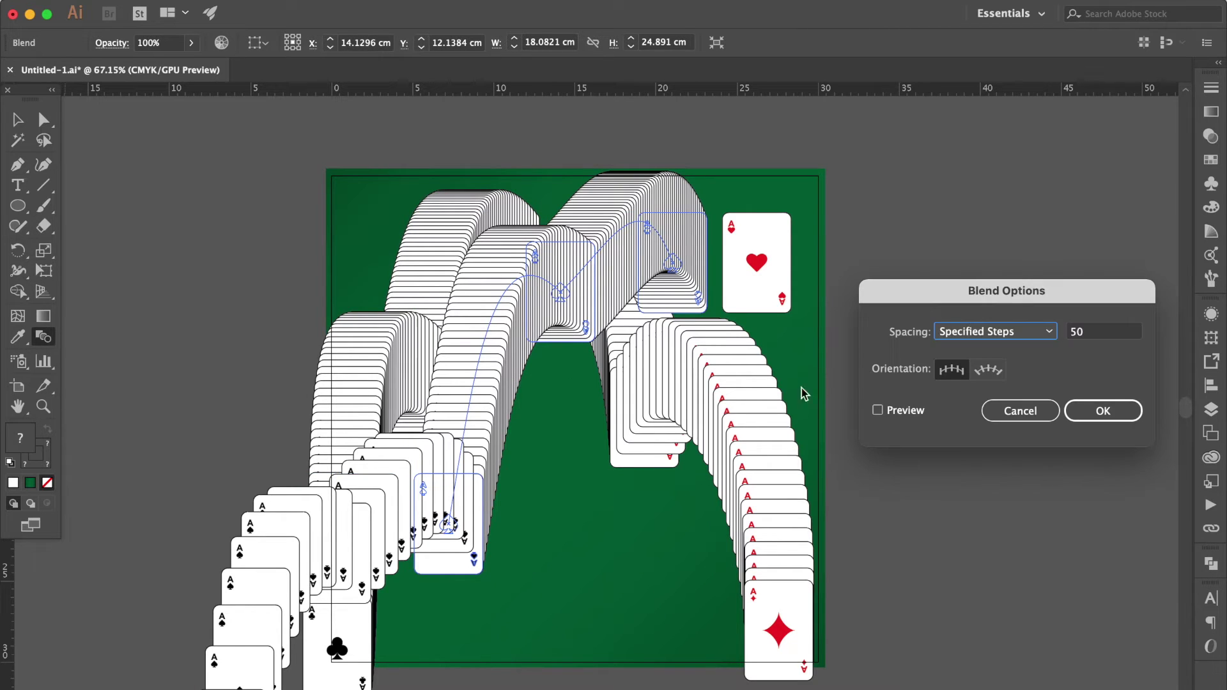
{"action": "left_click", "coordinate": [904, 412]}
{"action": "left_click", "coordinate": [1094, 335]}
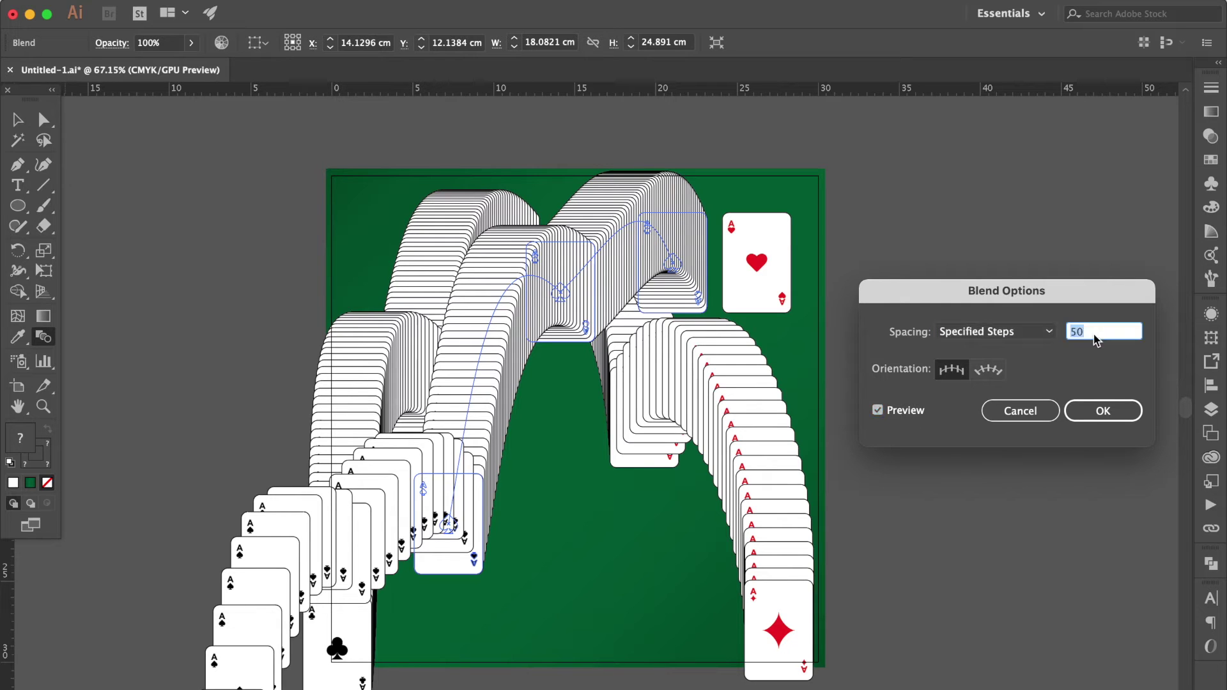
{"action": "key", "text": "Down"}
{"action": "key", "text": "Down"}
{"action": "key", "text": "Down"}
{"action": "key", "text": "Down"}
{"action": "key", "text": "Down"}
{"action": "key", "text": "Down"}
{"action": "key", "text": "Down"}
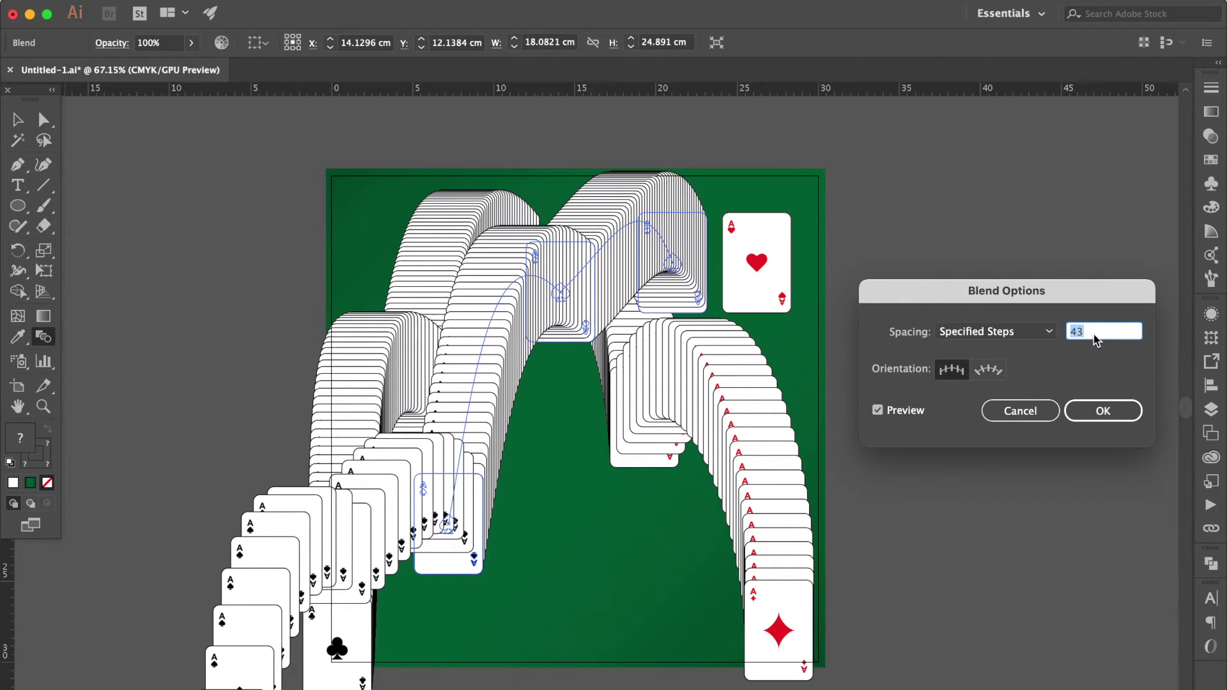
{"action": "key", "text": "Down"}
{"action": "key", "text": "Return"}
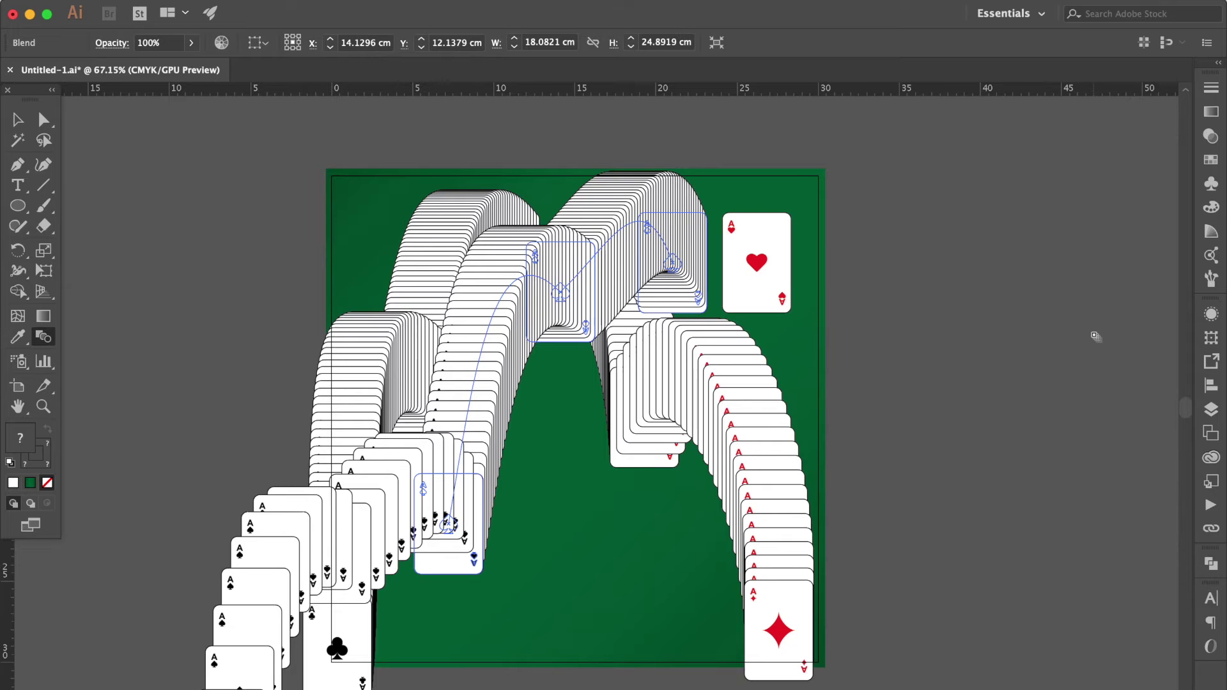
Step: Duplicate the ace of hearts three times in a diagonal row running down and left to the artboard's bottom edge
{"action": "left_click", "coordinate": [8, 122]}
{"action": "left_click", "coordinate": [170, 230]}
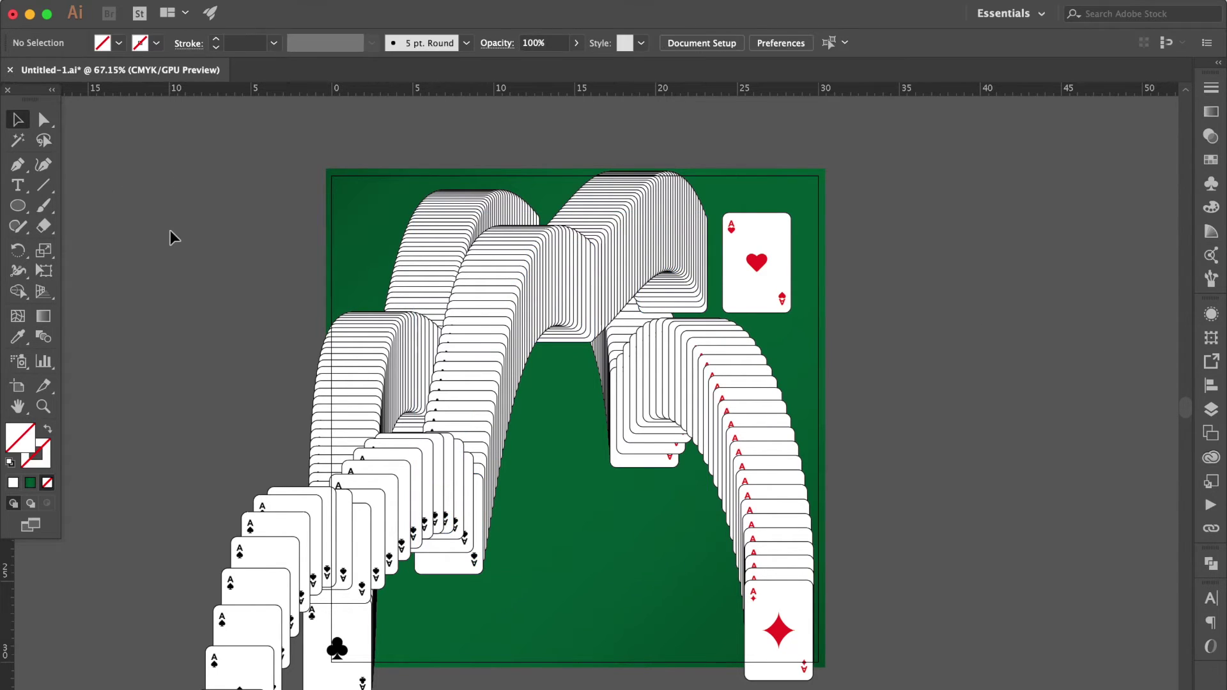
{"action": "left_click", "coordinate": [774, 252]}
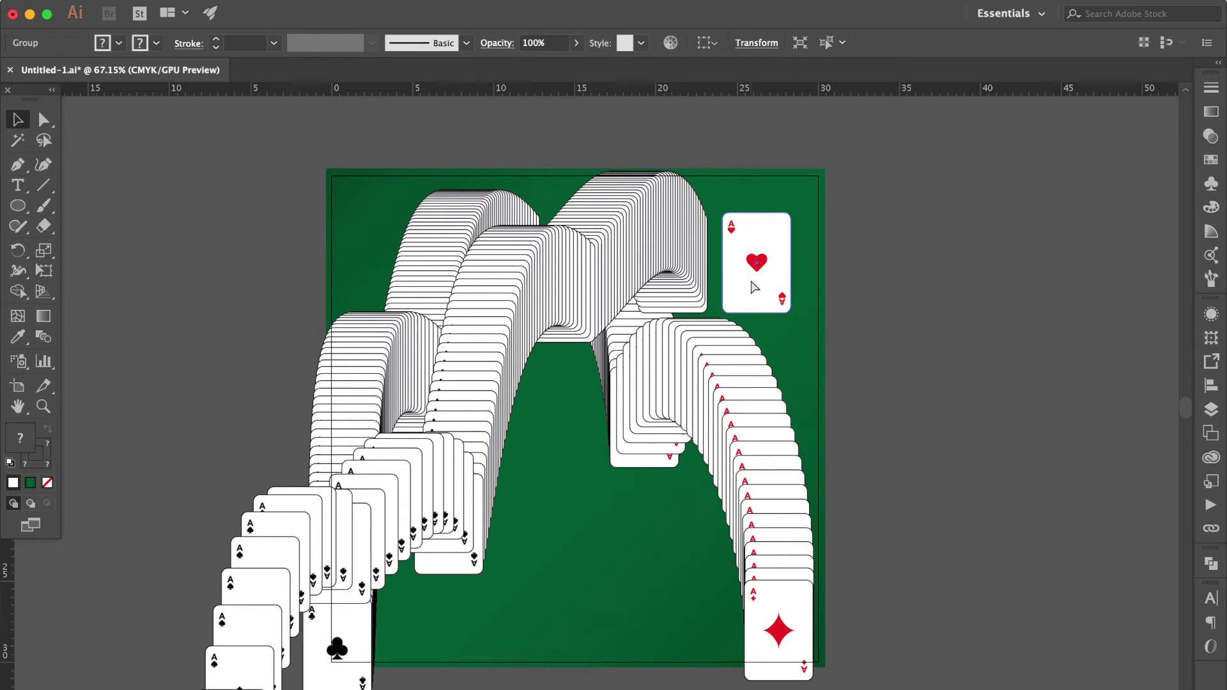
{"action": "left_click_drag", "start_coordinate": [752, 272], "coordinate": [631, 511]}
{"action": "left_click", "coordinate": [631, 511]}
{"action": "left_click_drag", "start_coordinate": [581, 452], "coordinate": [441, 648]}
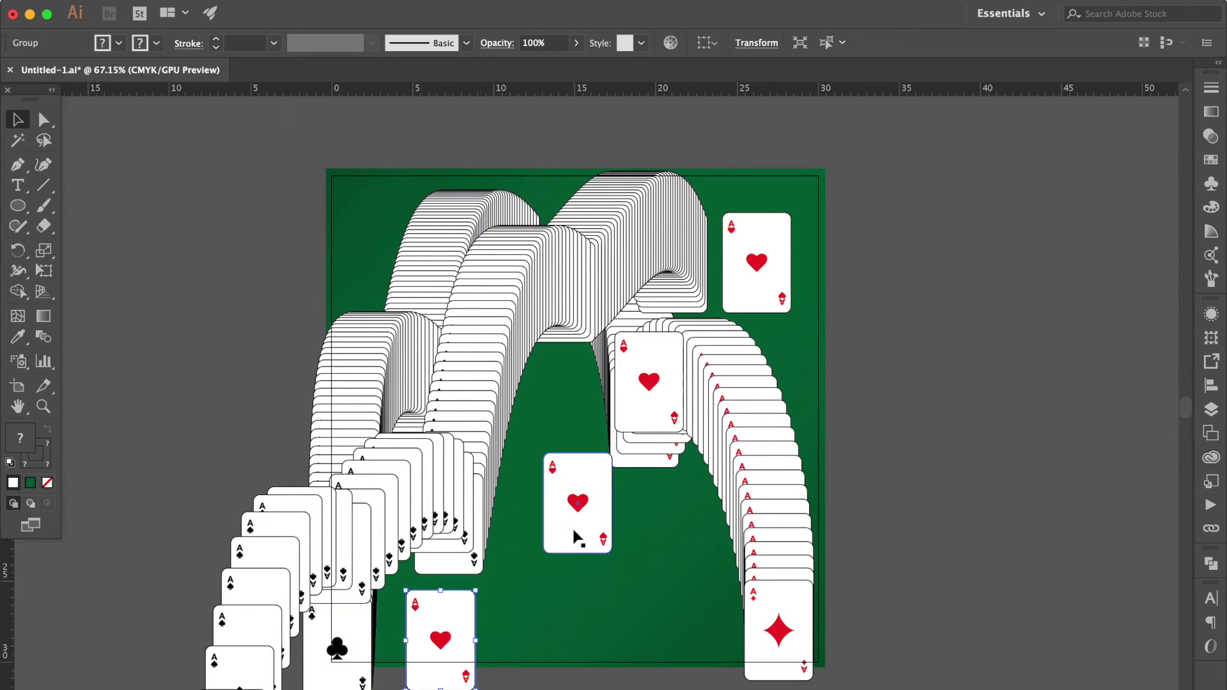
Step: Select all four aces of hearts and make a blend from them
{"action": "left_click", "coordinate": [581, 505], "text": "shift"}
{"action": "left_click", "coordinate": [649, 380], "text": "shift"}
{"action": "left_click", "coordinate": [772, 237], "text": "shift"}
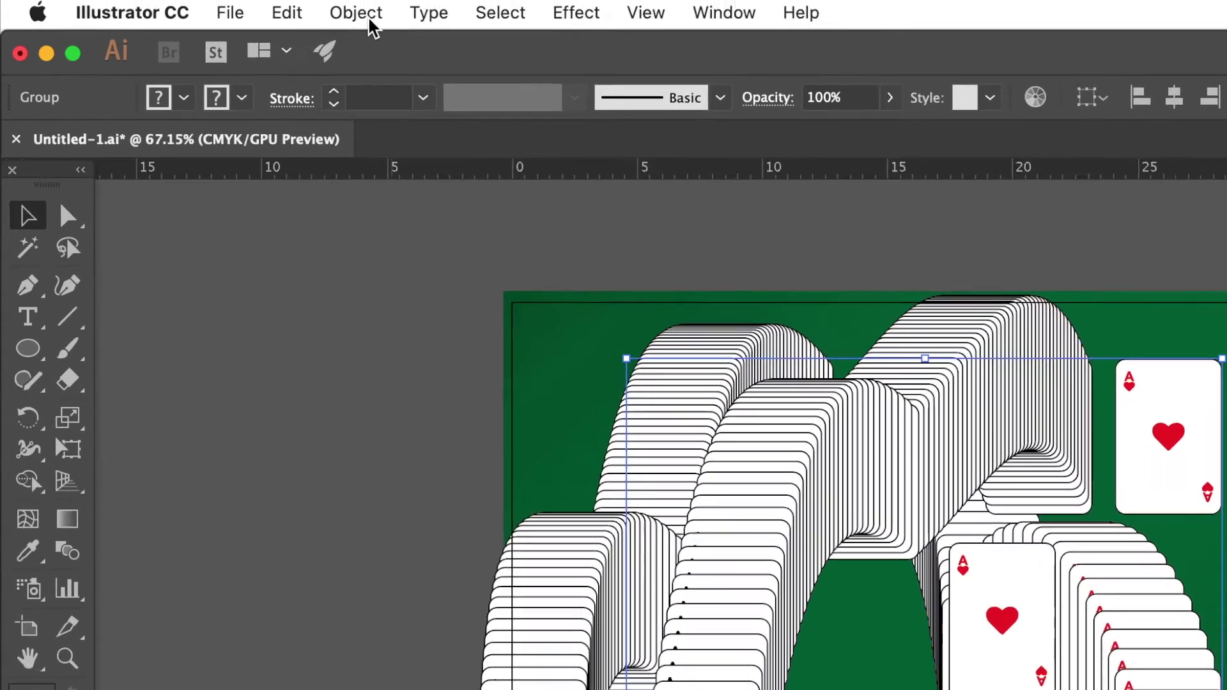
{"action": "left_click", "coordinate": [232, 0]}
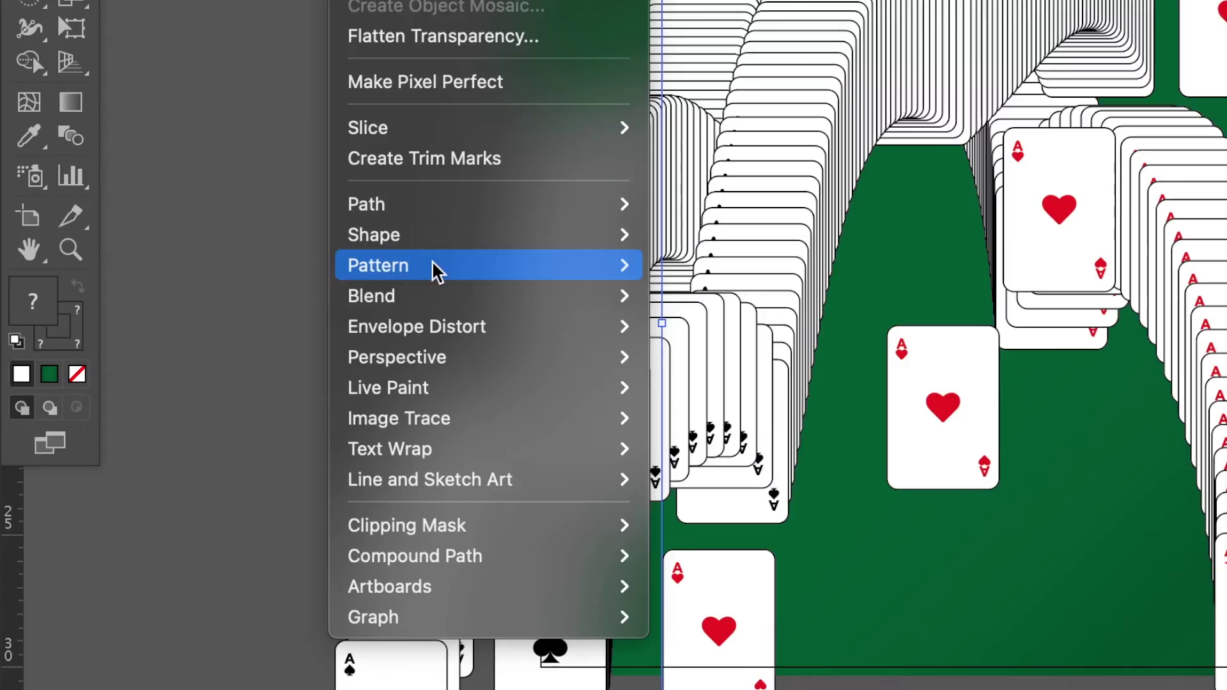
{"action": "mouse_move", "coordinate": [389, 333]}
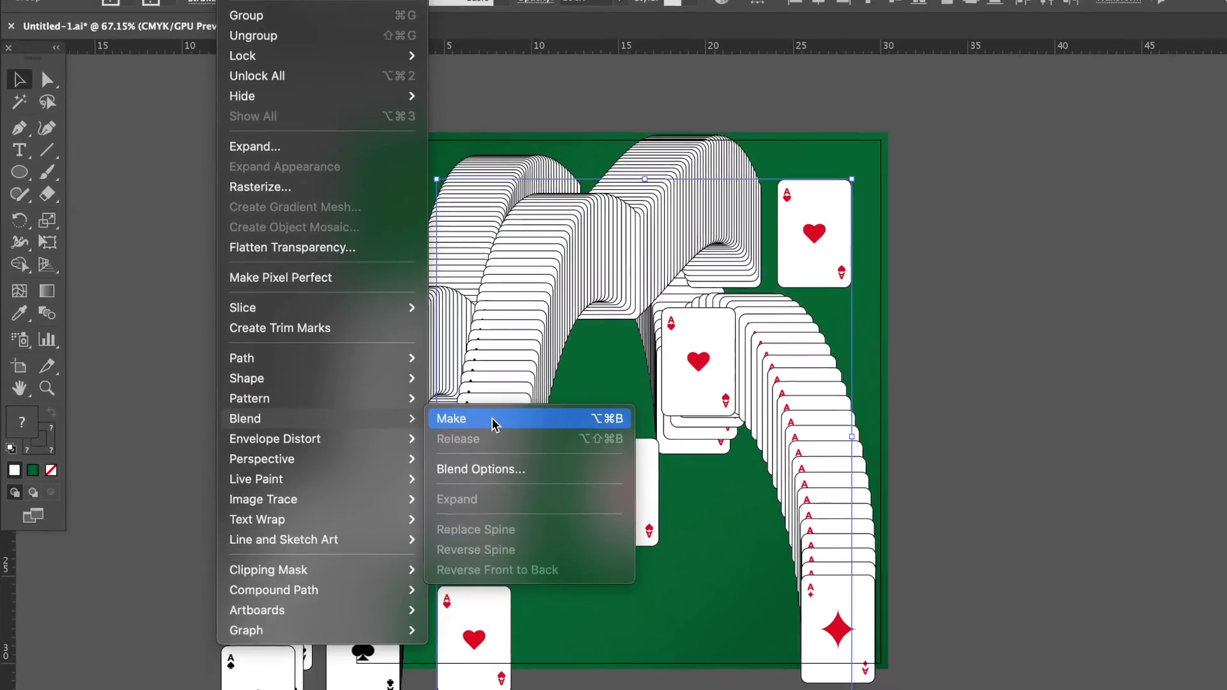
{"action": "left_click", "coordinate": [624, 329]}
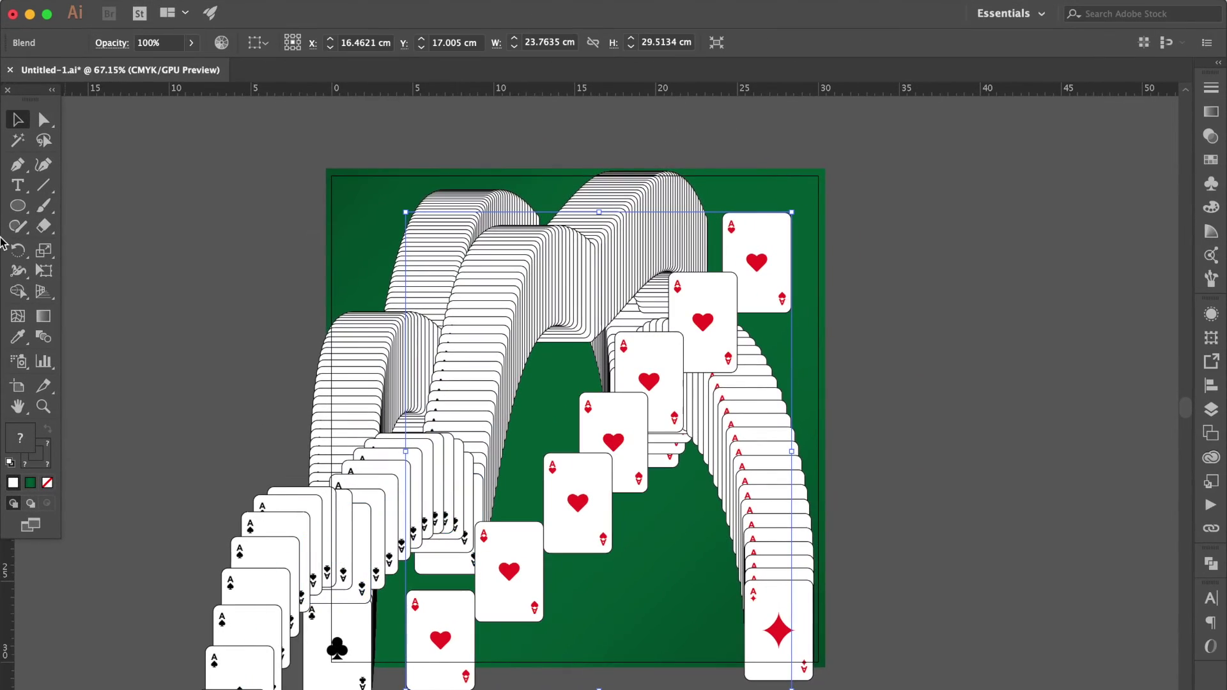
Step: Set the hearts blend spacing to Specified Steps with 50 steps and the preview turned on
{"action": "double_click", "coordinate": [43, 337]}
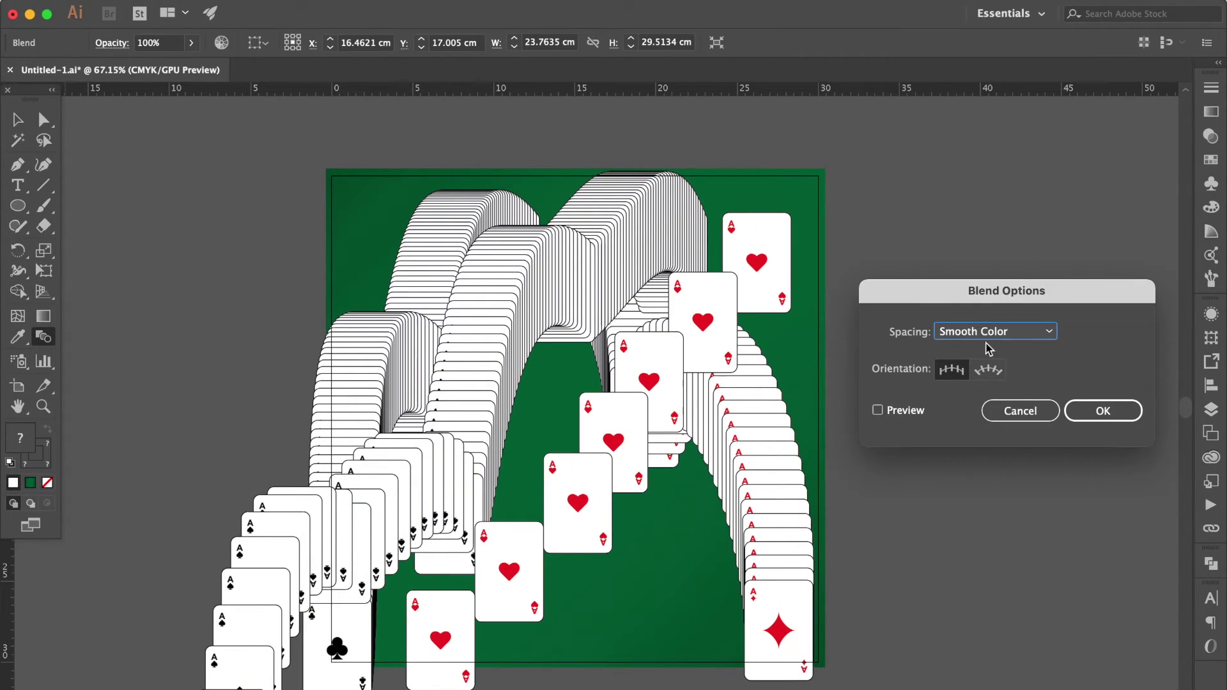
{"action": "left_click", "coordinate": [1011, 337]}
{"action": "left_click", "coordinate": [1010, 365]}
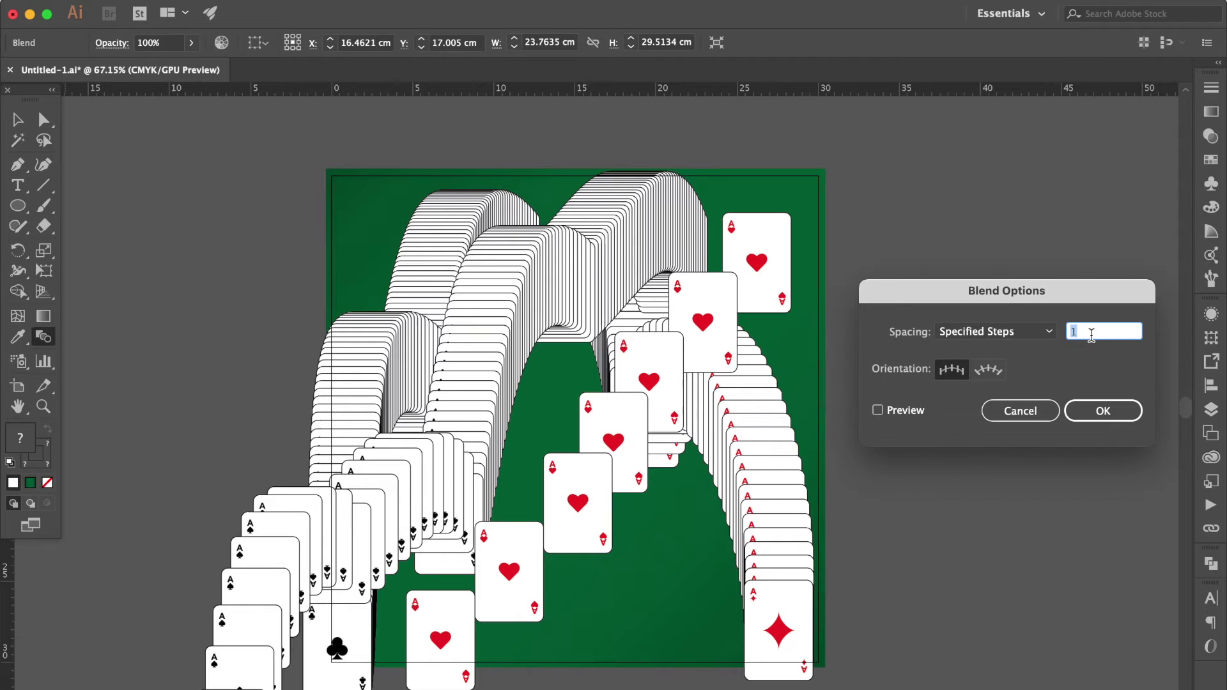
{"action": "left_click", "coordinate": [907, 410]}
{"action": "left_click", "coordinate": [1109, 411]}
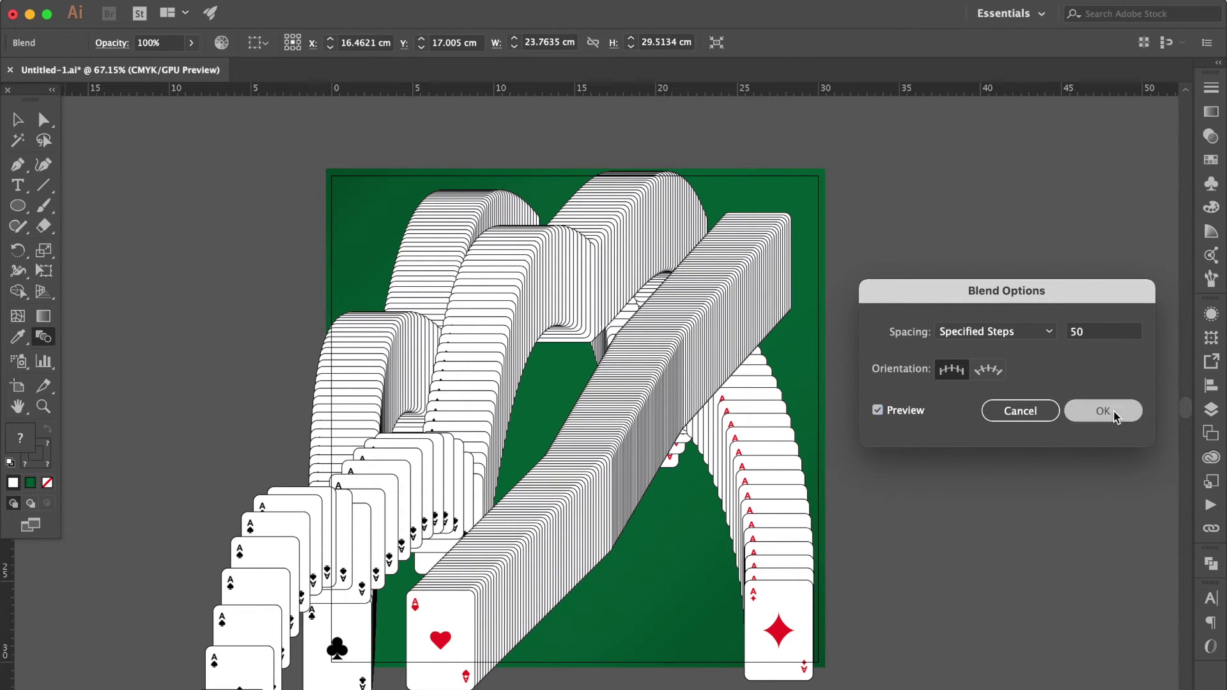
Step: Bend all three segments of the hearts blend spine into upward arcs with the Pen tool
{"action": "key", "text": "super+shift+a"}
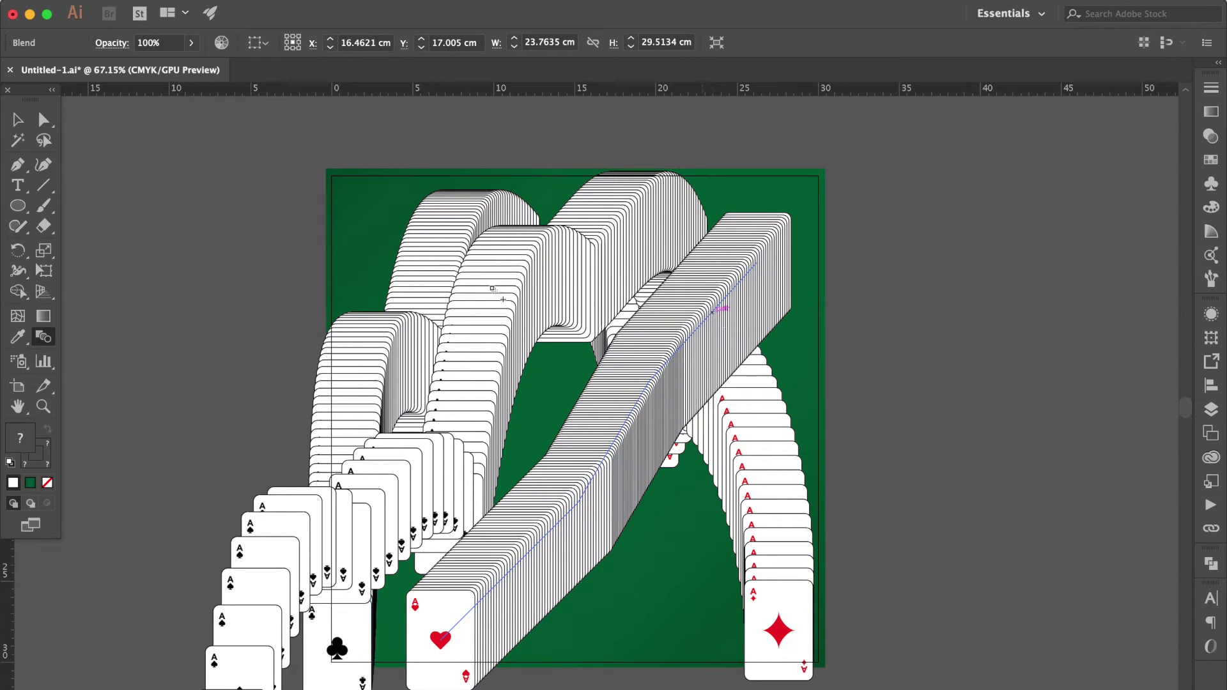
{"action": "key", "text": "p"}
{"action": "left_click_drag", "start_coordinate": [721, 304], "coordinate": [702, 262]}
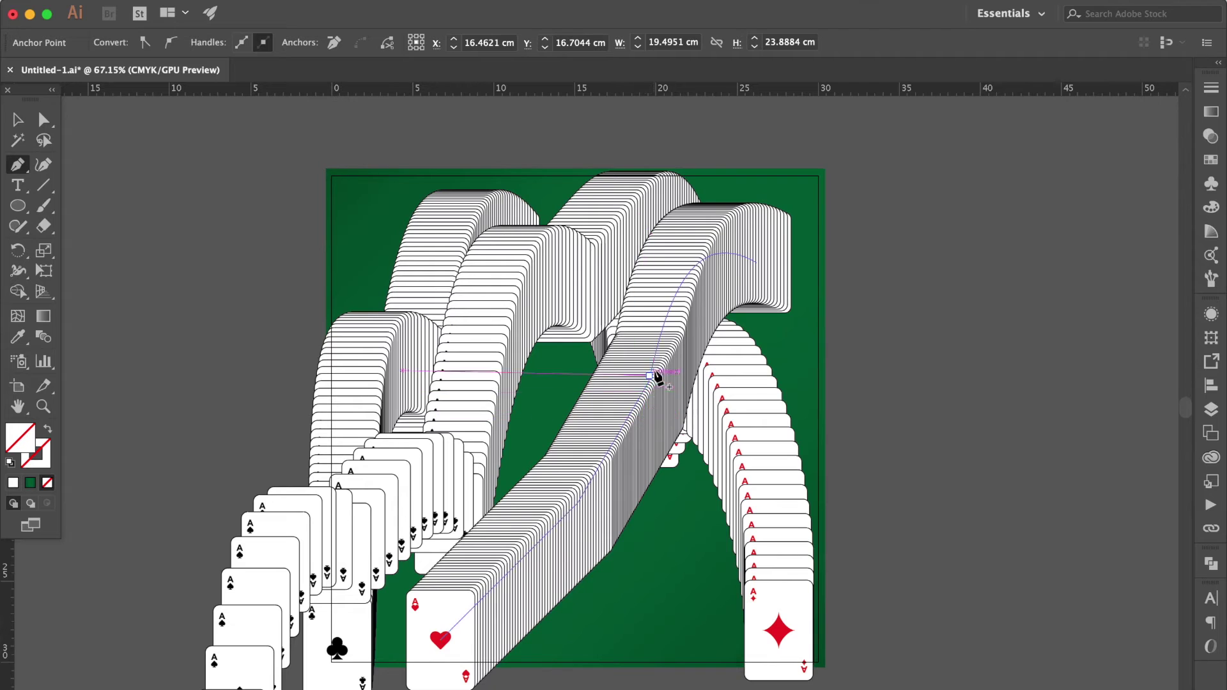
{"action": "left_click_drag", "start_coordinate": [637, 405], "coordinate": [613, 368]}
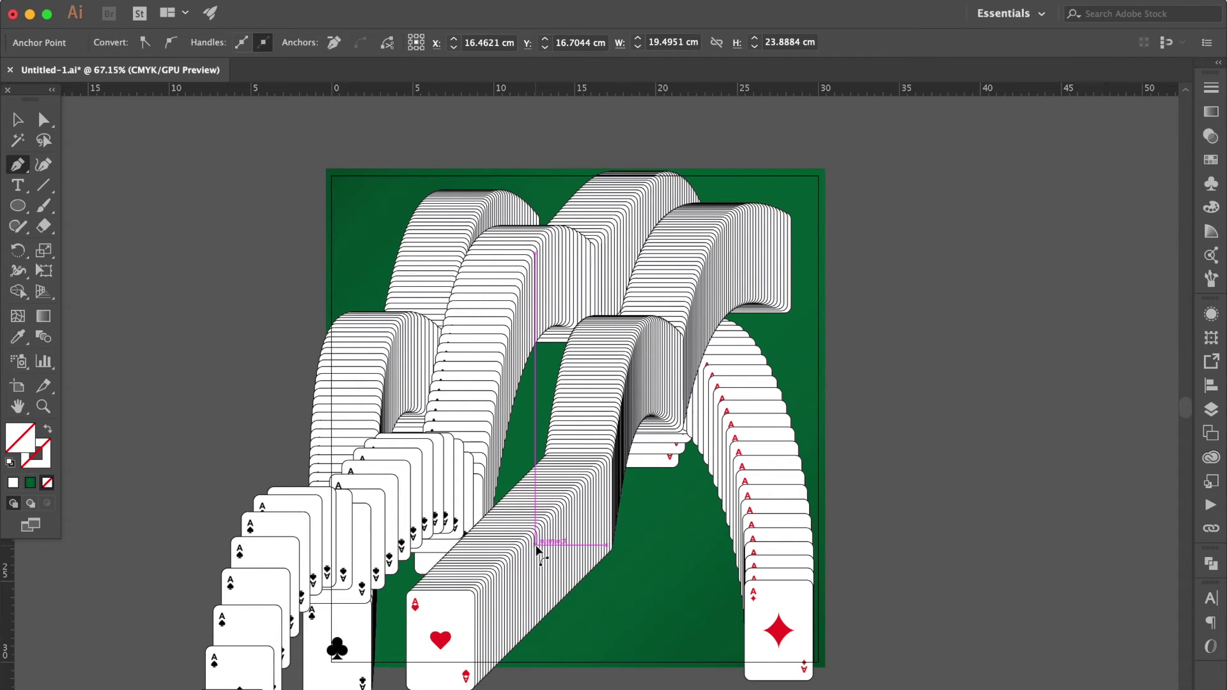
{"action": "left_click_drag", "start_coordinate": [537, 544], "coordinate": [572, 477]}
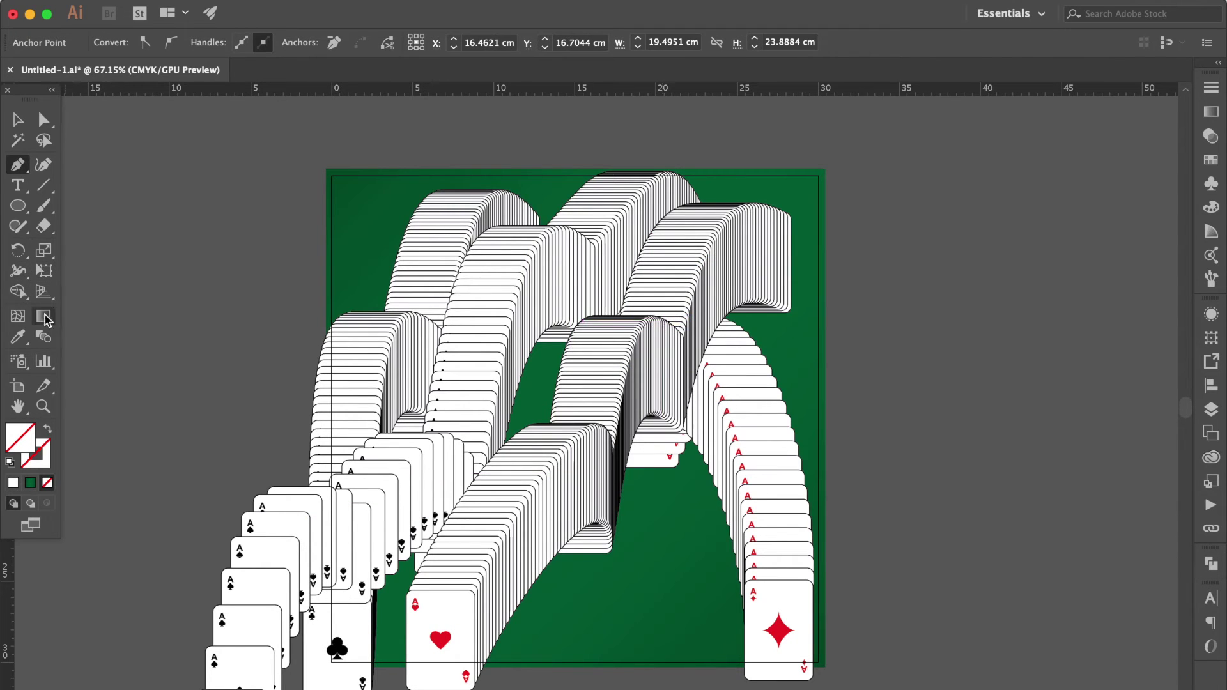
Step: Reduce the hearts cascade to 36 specified steps, with the preview turned on
{"action": "double_click", "coordinate": [43, 337]}
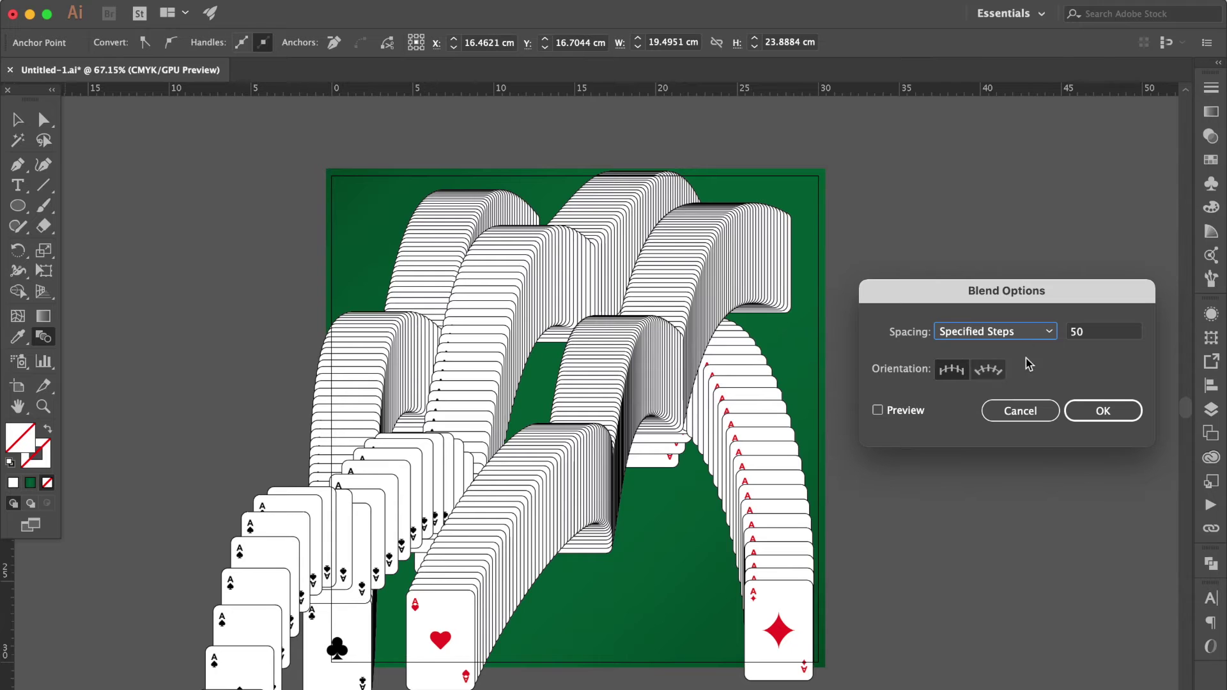
{"action": "left_click", "coordinate": [914, 413]}
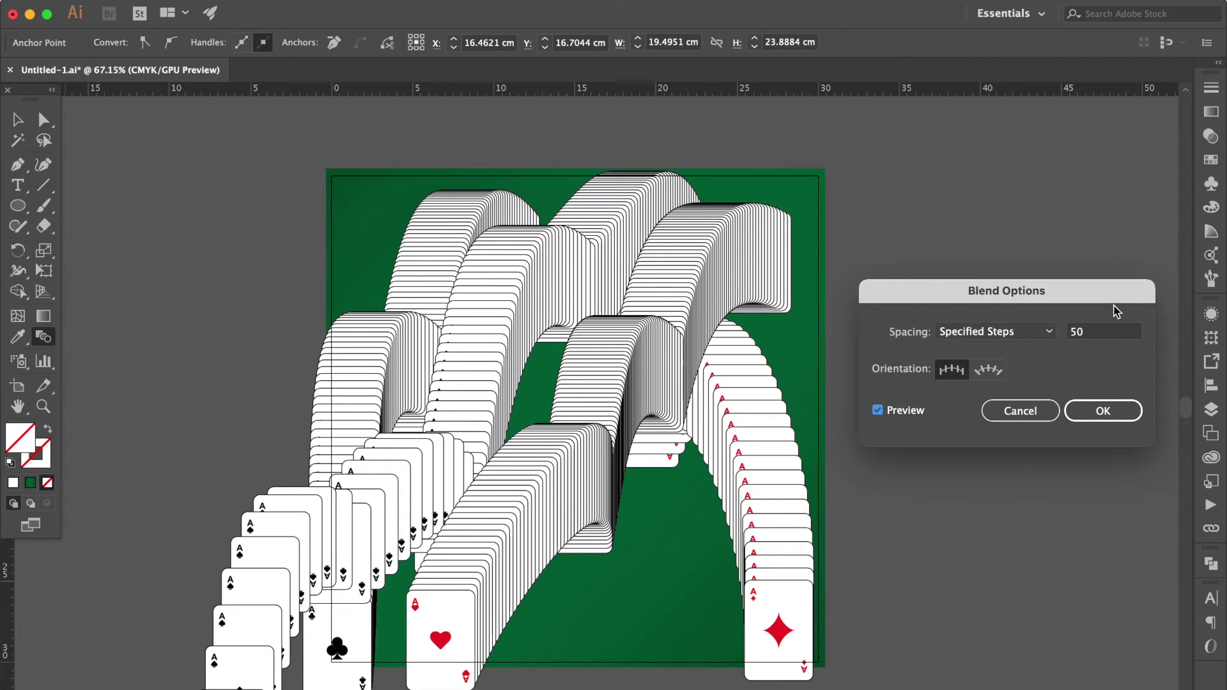
{"action": "left_click", "coordinate": [1102, 337]}
{"action": "key", "text": "Down"}
{"action": "key", "text": "Down"}
{"action": "key", "text": "Down"}
{"action": "key", "text": "Down"}
{"action": "key", "text": "Down"}
{"action": "key", "text": "Down"}
{"action": "key", "text": "Down"}
{"action": "key", "text": "Down"}
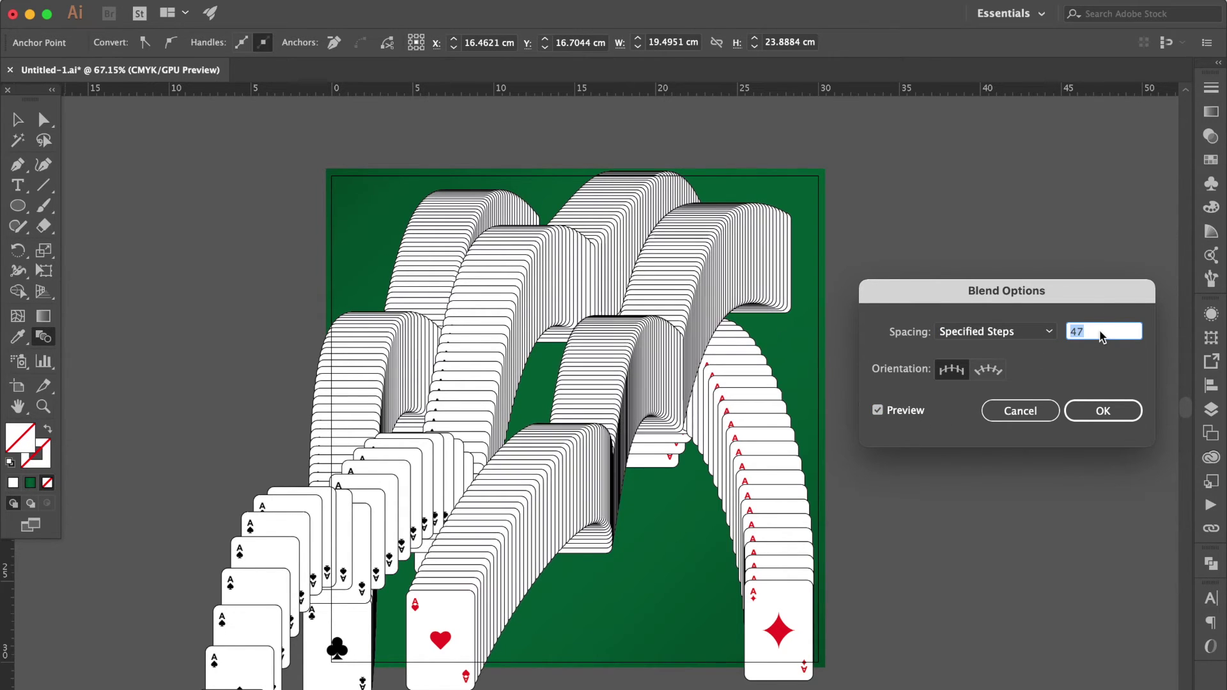
{"action": "key", "text": "Down"}
{"action": "key", "text": "Down"}
{"action": "key", "text": "Down"}
{"action": "key", "text": "Down"}
{"action": "key", "text": "Down"}
{"action": "key", "text": "Down"}
{"action": "key", "text": "Down"}
{"action": "key", "text": "Down"}
{"action": "key", "text": "Down"}
{"action": "key", "text": "Down"}
{"action": "key", "text": "Down"}
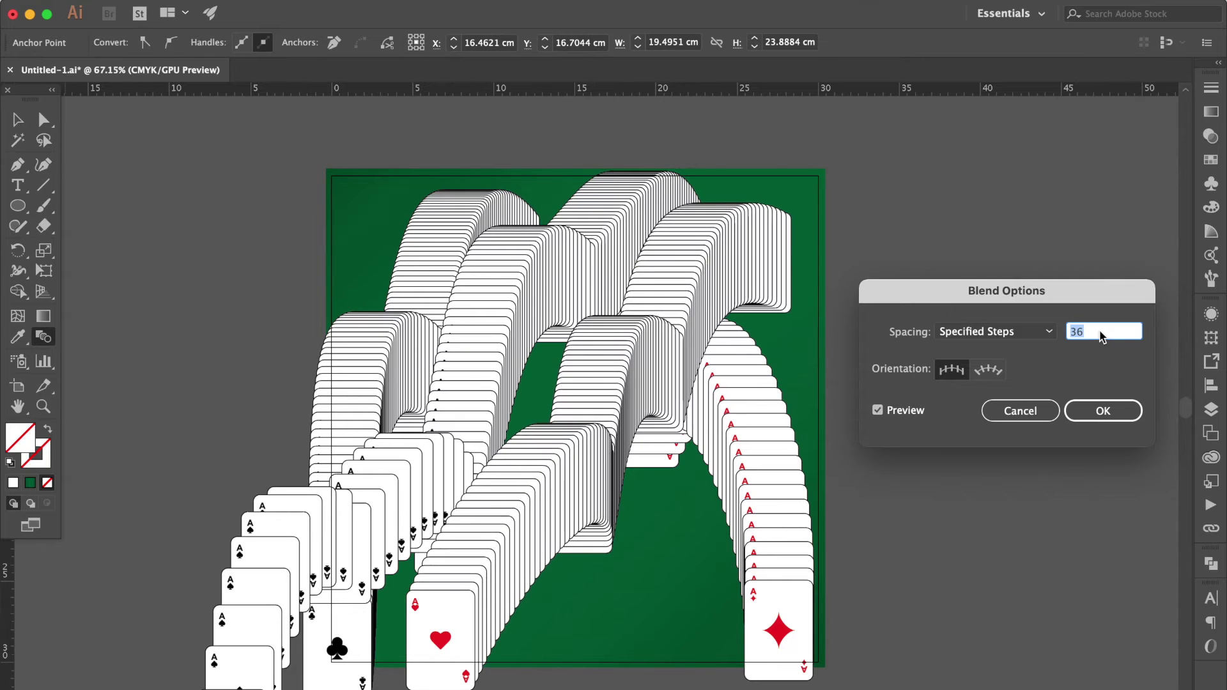
{"action": "key", "text": "Return"}
Step: Duplicate the clubs cascade up and to the right, to about X 25.42 cm, Y 13.13 cm, and bring the copy to the front
{"action": "left_click", "coordinate": [18, 122]}
{"action": "left_click", "coordinate": [191, 235]}
{"action": "left_click", "coordinate": [396, 325]}
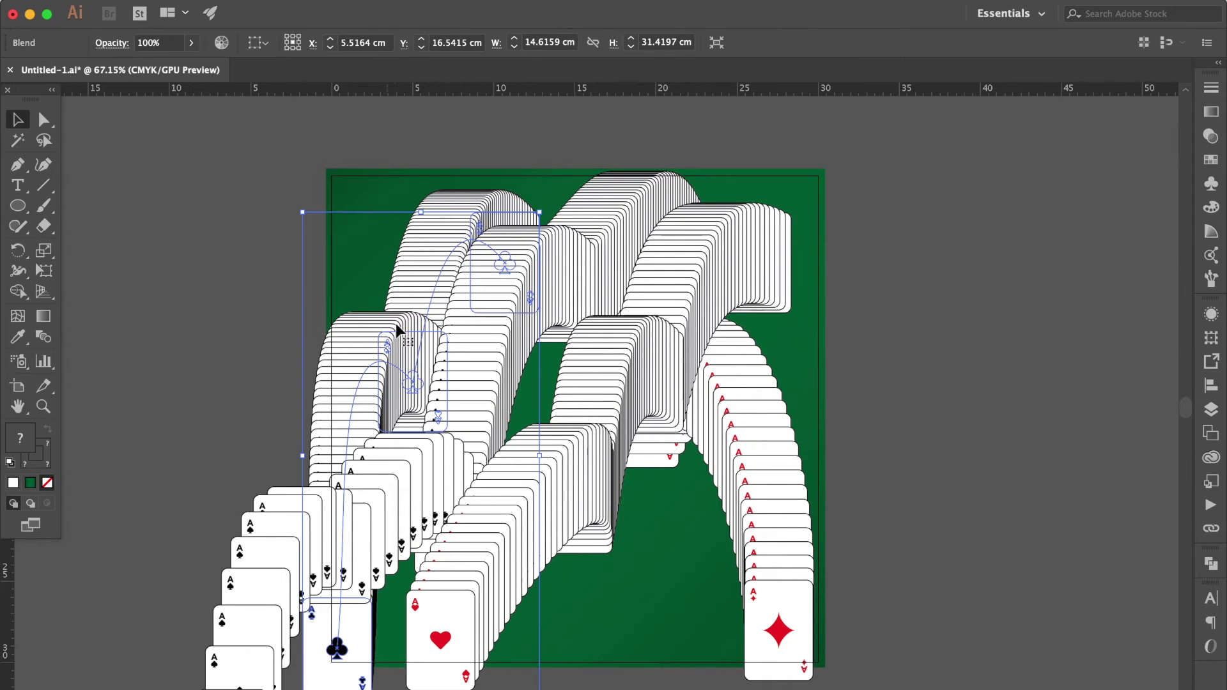
{"action": "left_click_drag", "start_coordinate": [399, 334], "coordinate": [735, 320]}
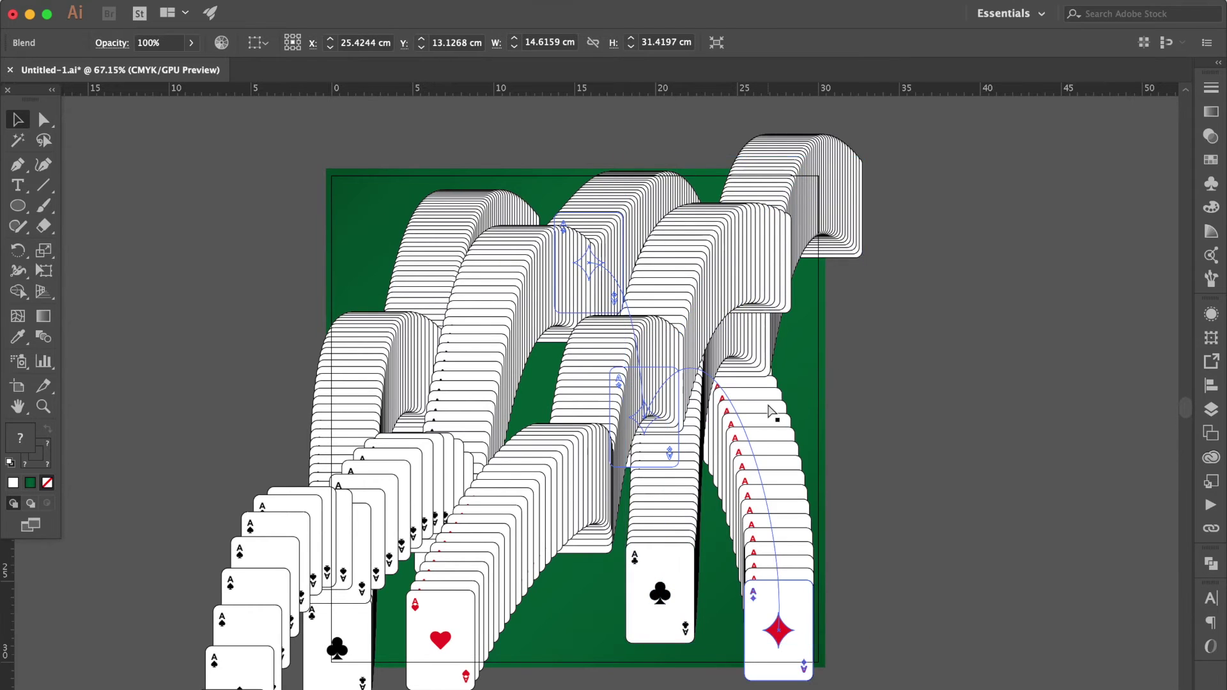
{"action": "key", "text": "super+shift+]"}
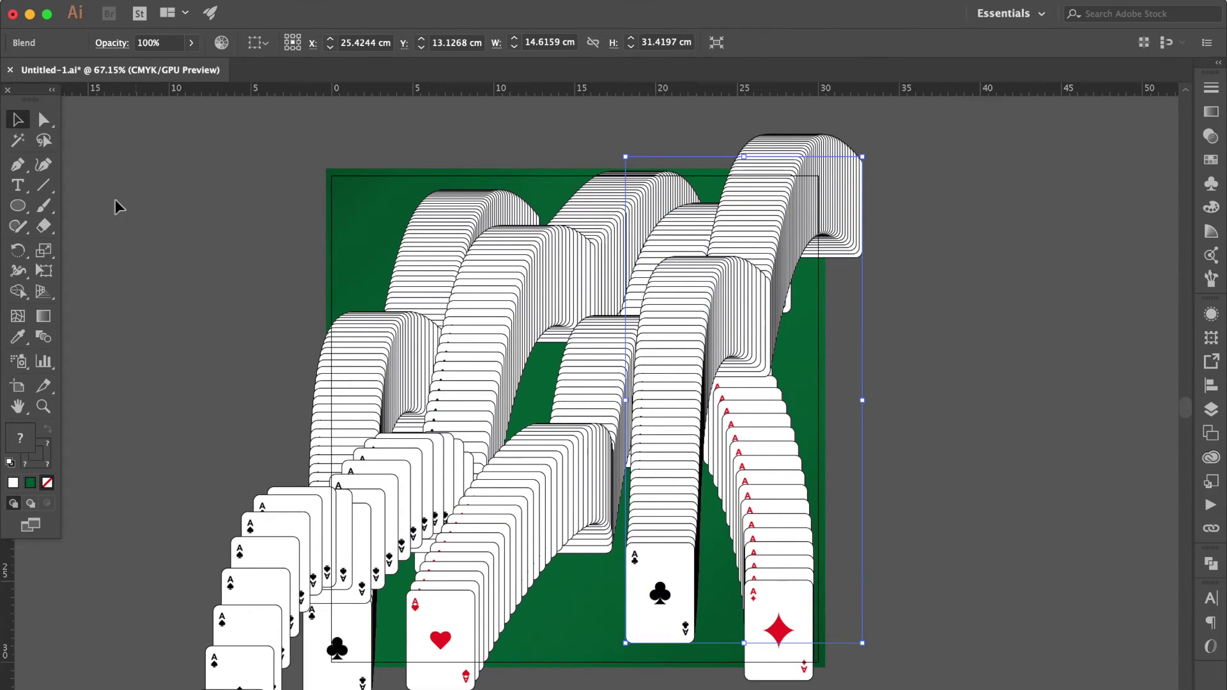
Step: Reshape the duplicated clubs cascade by raising its lower arc and moving its end anchor to about X 11.8 cm, Y 32.7 cm
{"action": "left_click", "coordinate": [43, 119]}
{"action": "left_click_drag", "start_coordinate": [659, 592], "coordinate": [552, 635]}
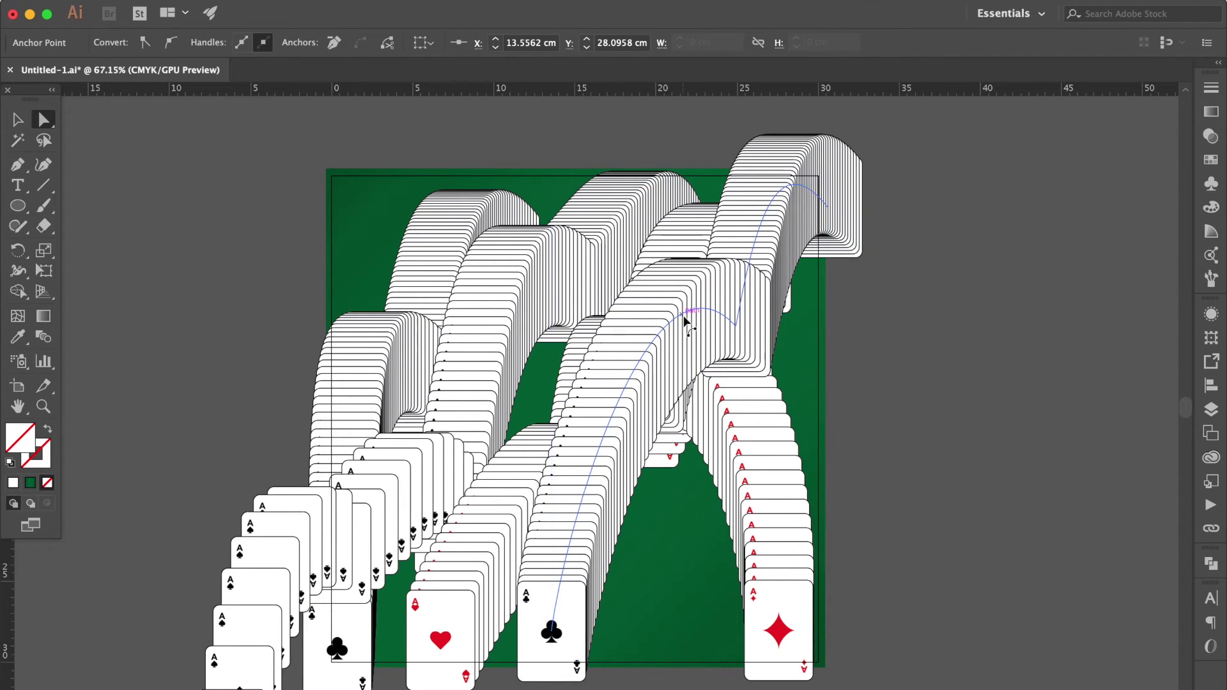
{"action": "left_click_drag", "start_coordinate": [690, 317], "coordinate": [708, 276]}
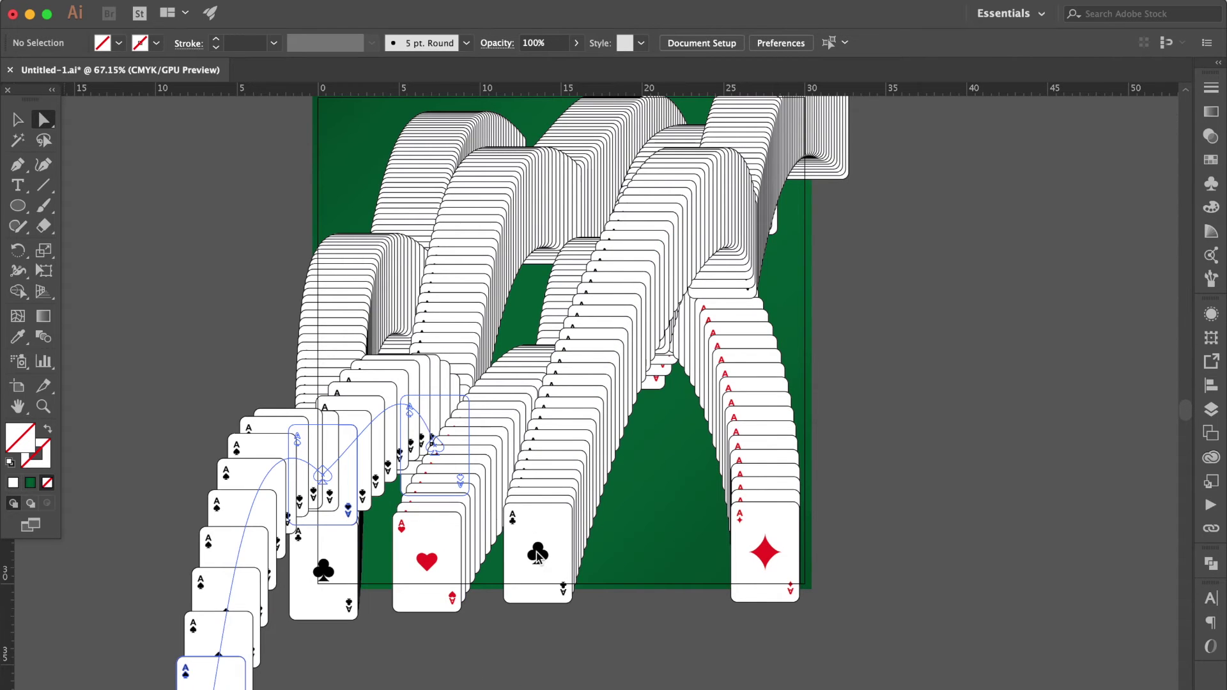
{"action": "left_click_drag", "start_coordinate": [540, 557], "coordinate": [511, 633]}
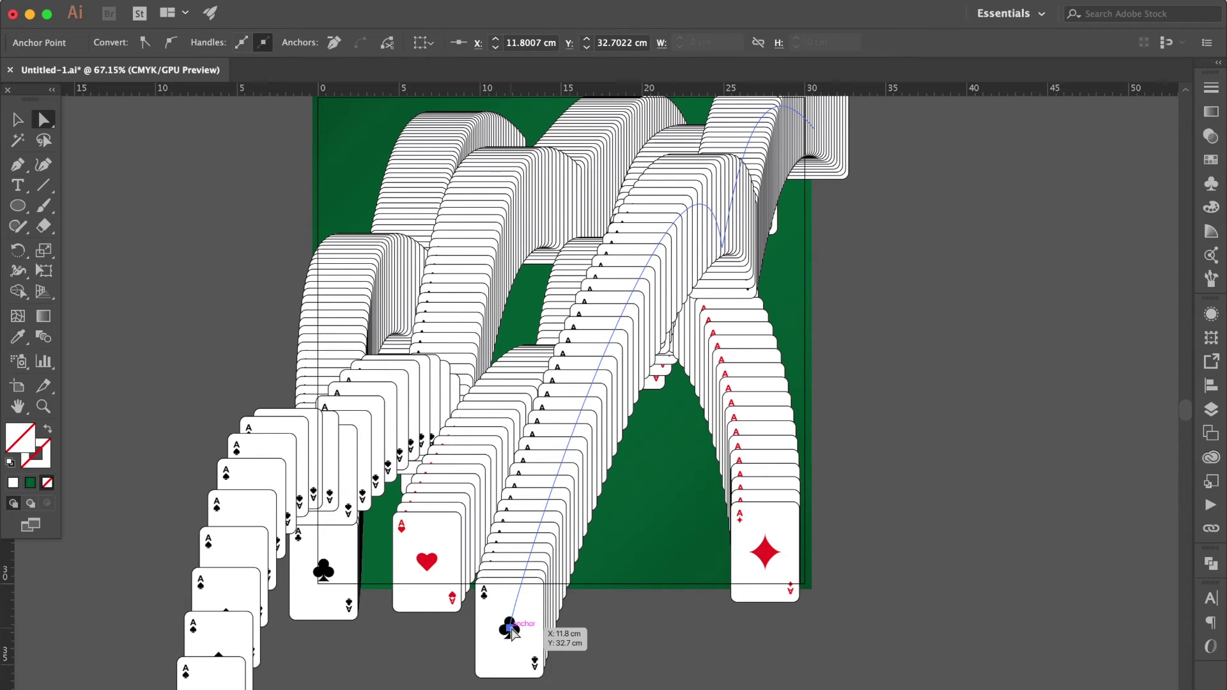
{"action": "scroll", "coordinate": [512, 631], "scroll_direction": "down", "scroll_amount": 2}
{"action": "left_click", "coordinate": [224, 224]}
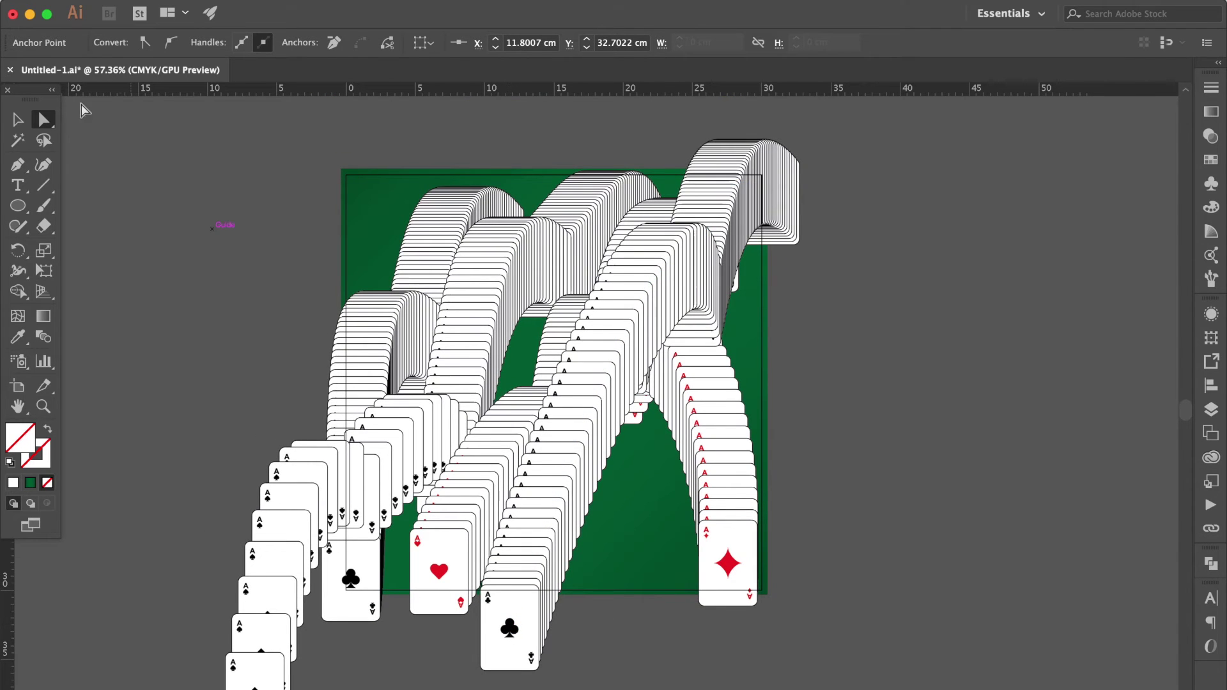
Step: Lock the original spades cascade and the duplicated clubs cascade
{"action": "left_click", "coordinate": [17, 123]}
{"action": "left_click", "coordinate": [170, 228]}
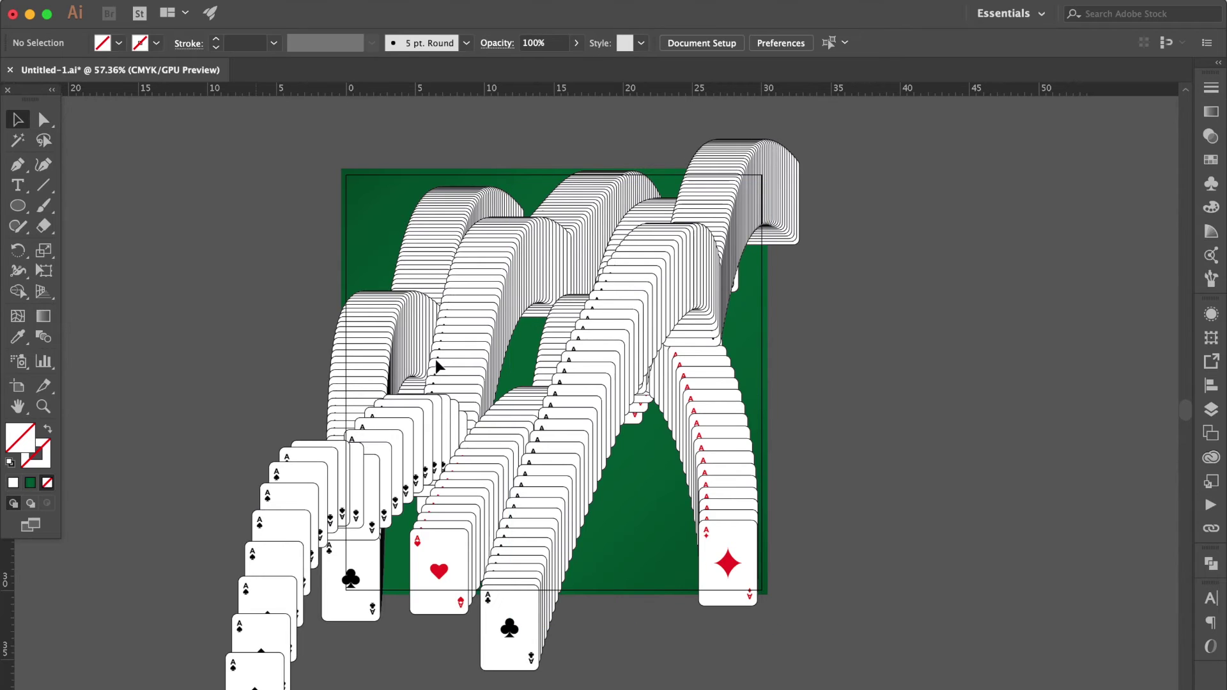
{"action": "left_click", "coordinate": [599, 222]}
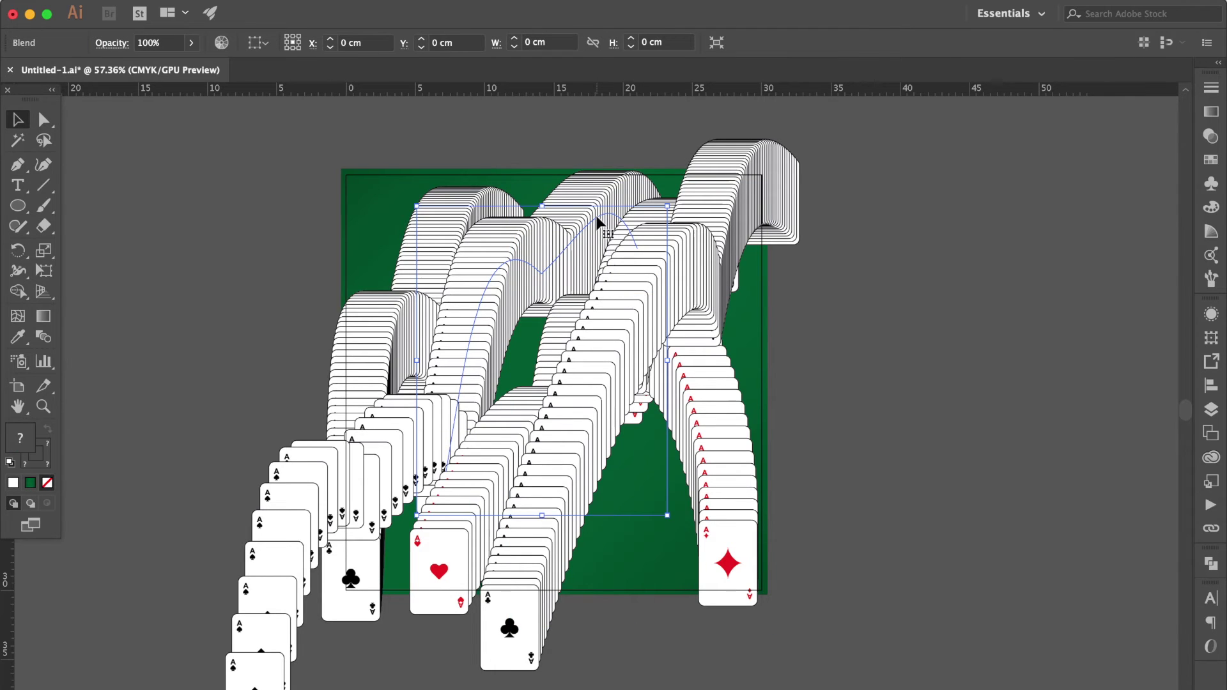
{"action": "key", "text": "super+2"}
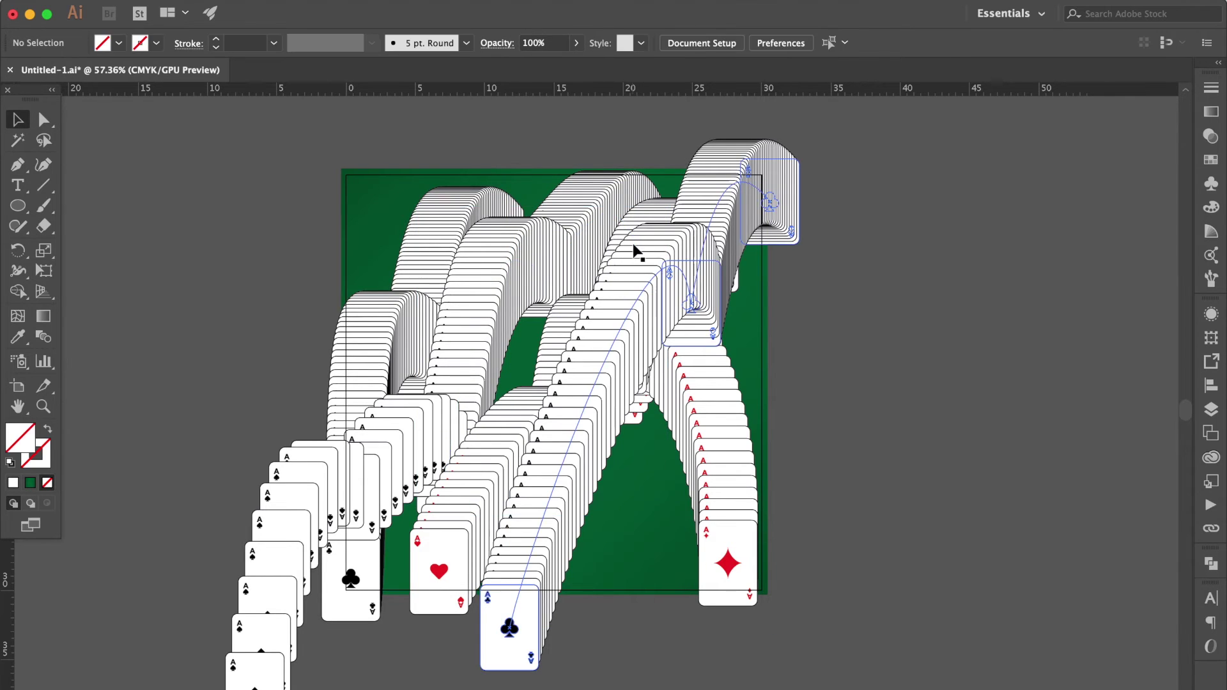
{"action": "left_click", "coordinate": [633, 243]}
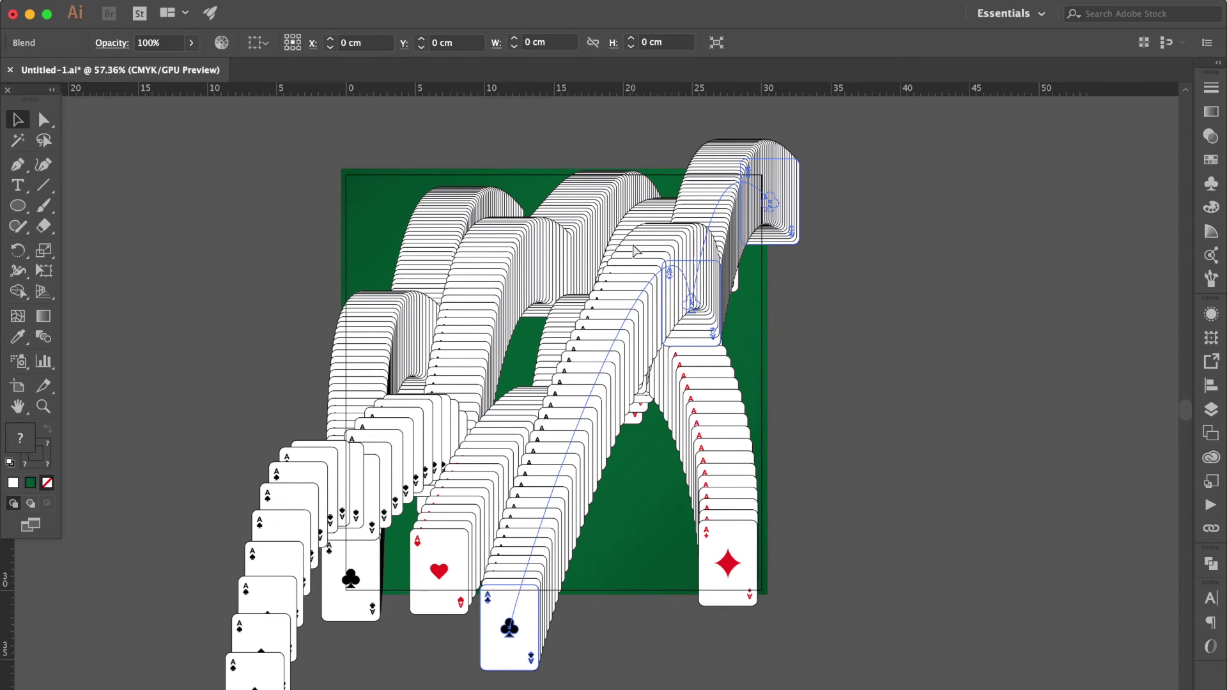
{"action": "key", "text": "super+shift+a"}
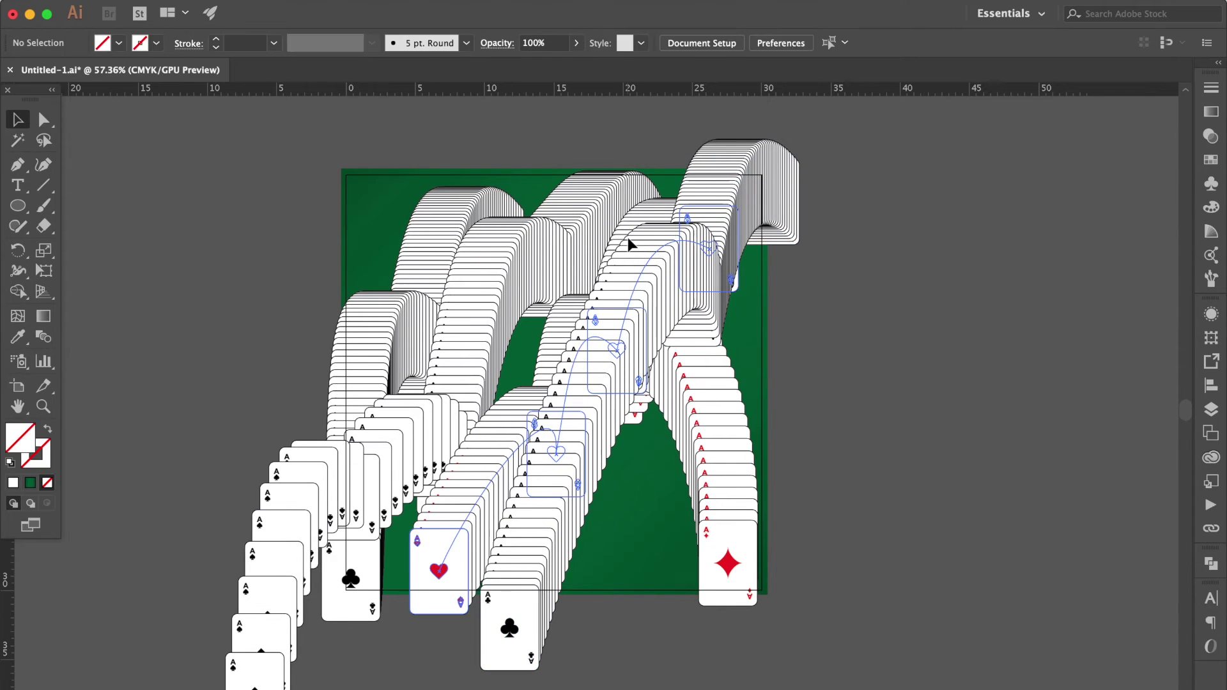
Step: Bring the separate ace of spades card near the top of the artwork to the front
{"action": "left_click", "coordinate": [628, 238]}
{"action": "key", "text": "super+shift+b"}
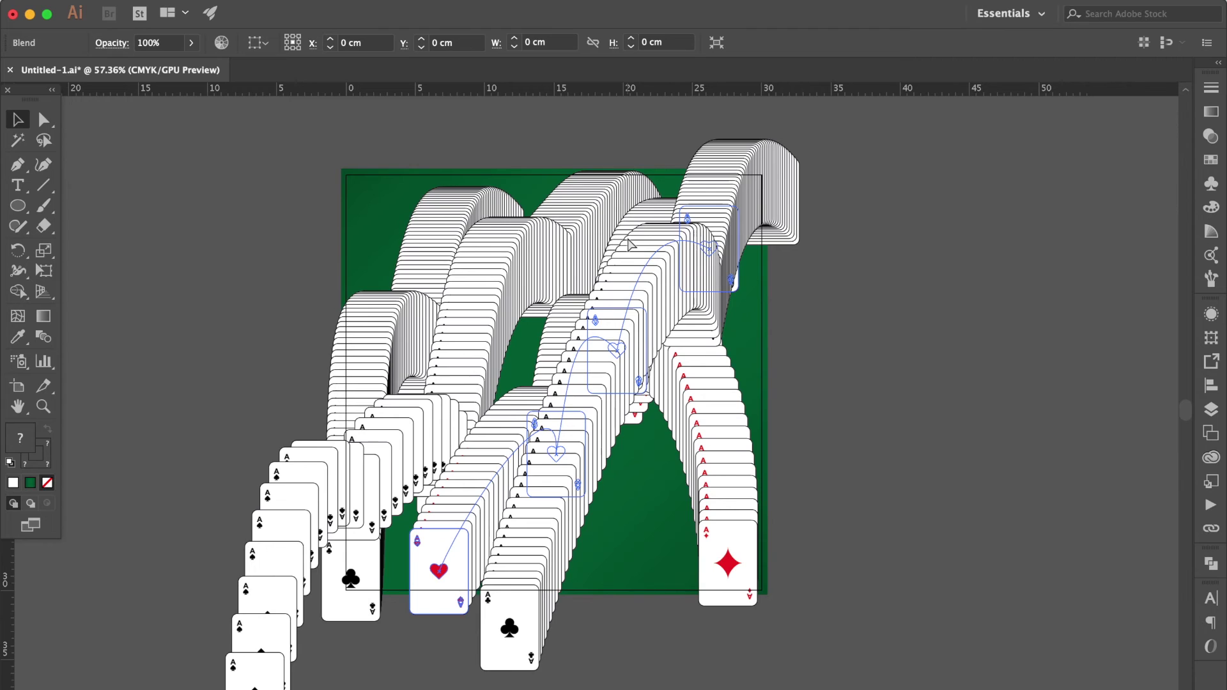
{"action": "key", "text": "super+shift+a"}
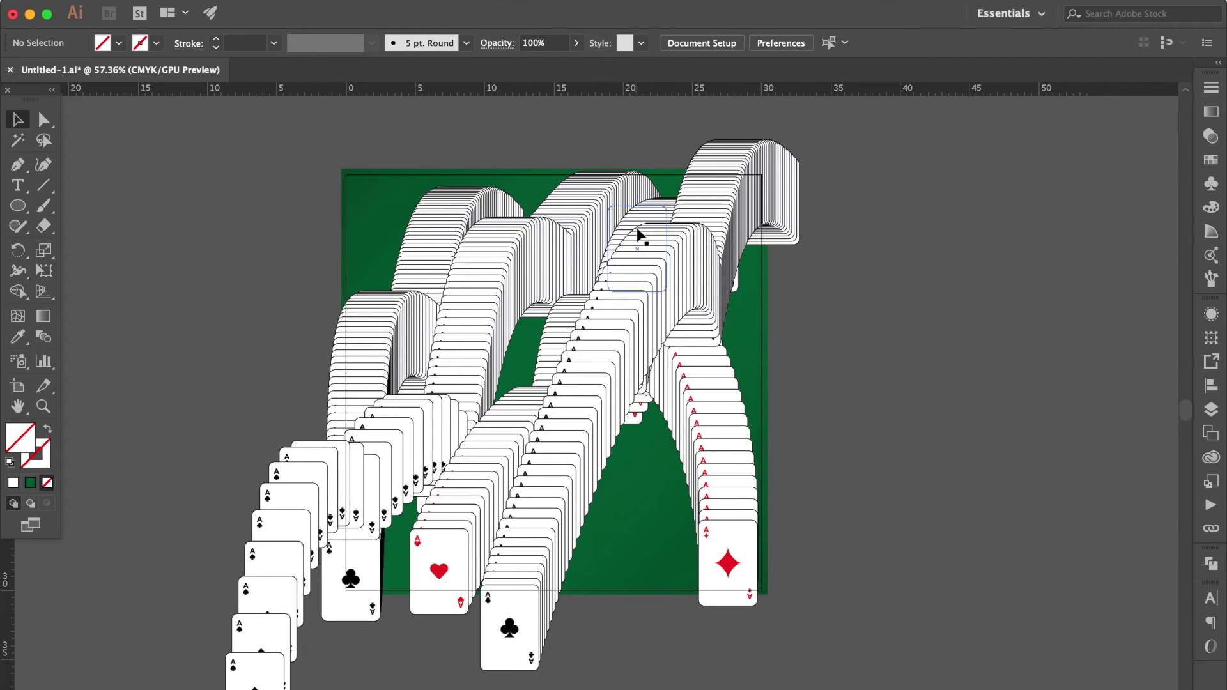
{"action": "left_click", "coordinate": [639, 236]}
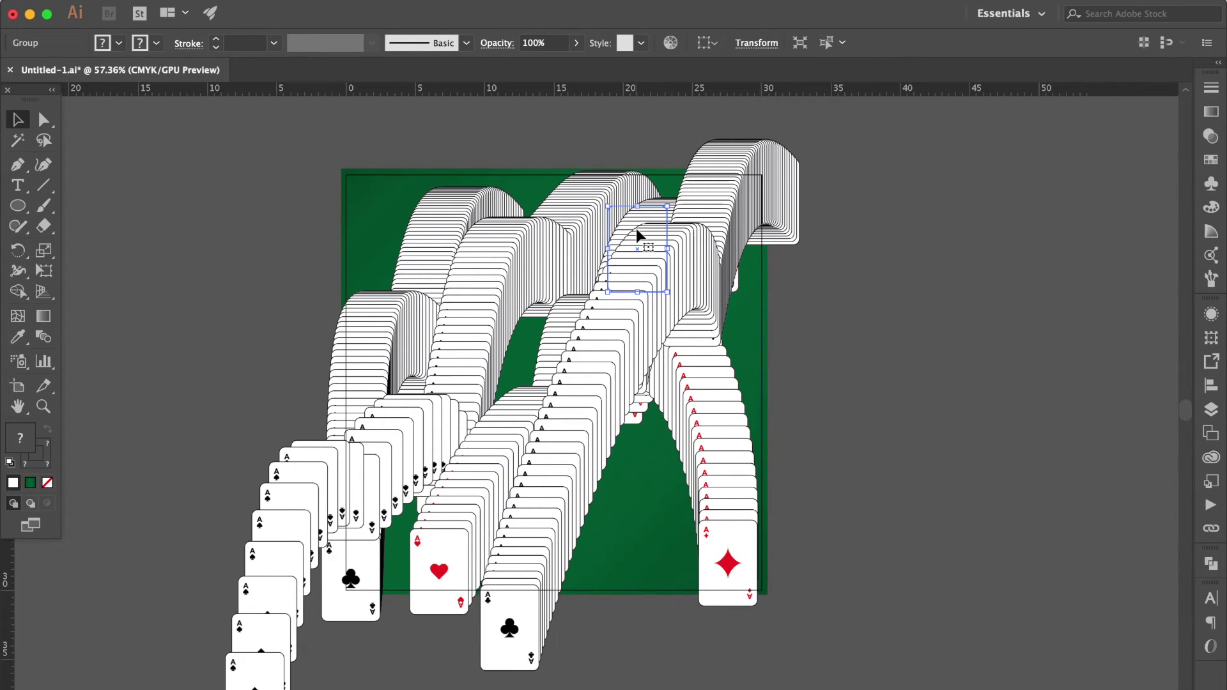
{"action": "key", "text": "super+shift+b"}
{"action": "key", "text": "super+shift+]"}
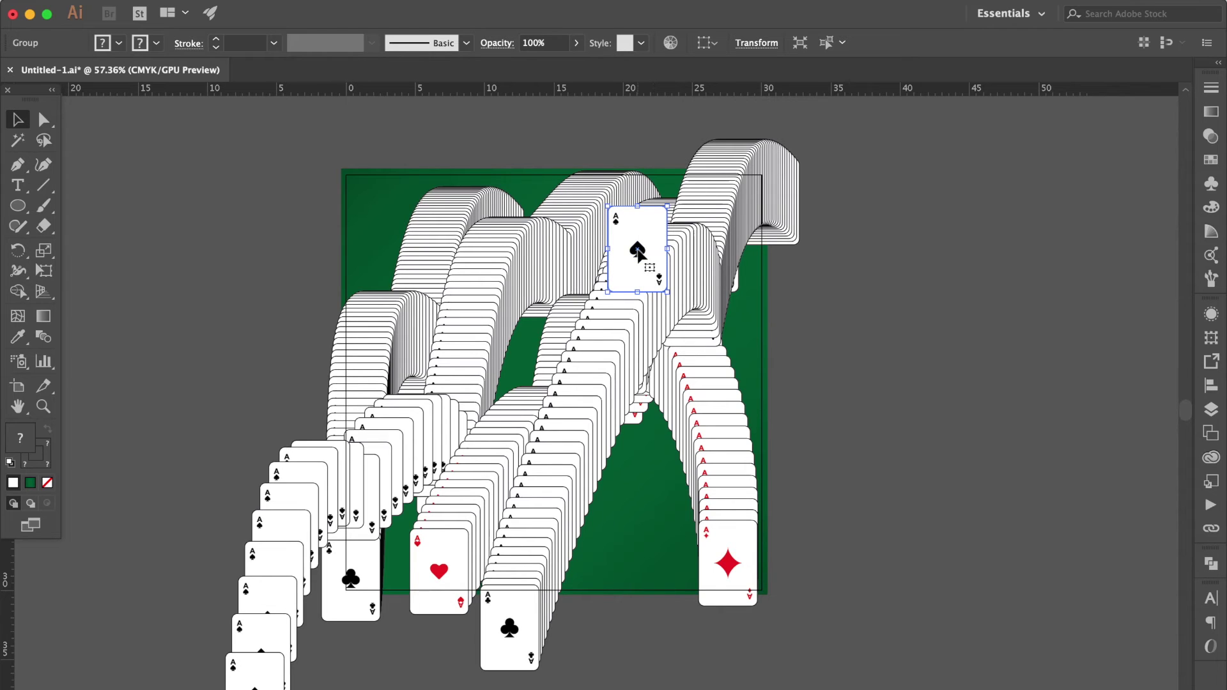
Step: Place two copies of the ace of spades below the original in a zigzag, and make a blend from all three cards
{"action": "left_click_drag", "start_coordinate": [639, 253], "coordinate": [671, 556]}
{"action": "left_click", "coordinate": [565, 385], "text": "shift"}
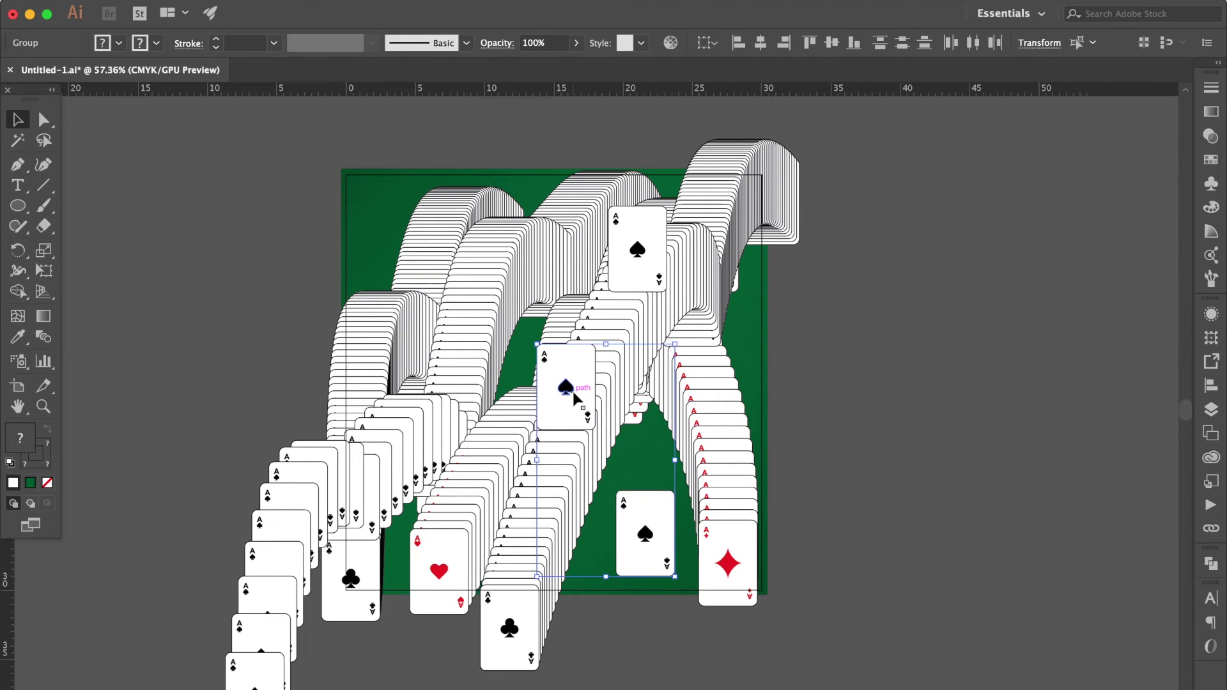
{"action": "left_click", "coordinate": [637, 251], "text": "shift"}
{"action": "left_click", "coordinate": [496, 251], "text": "shift"}
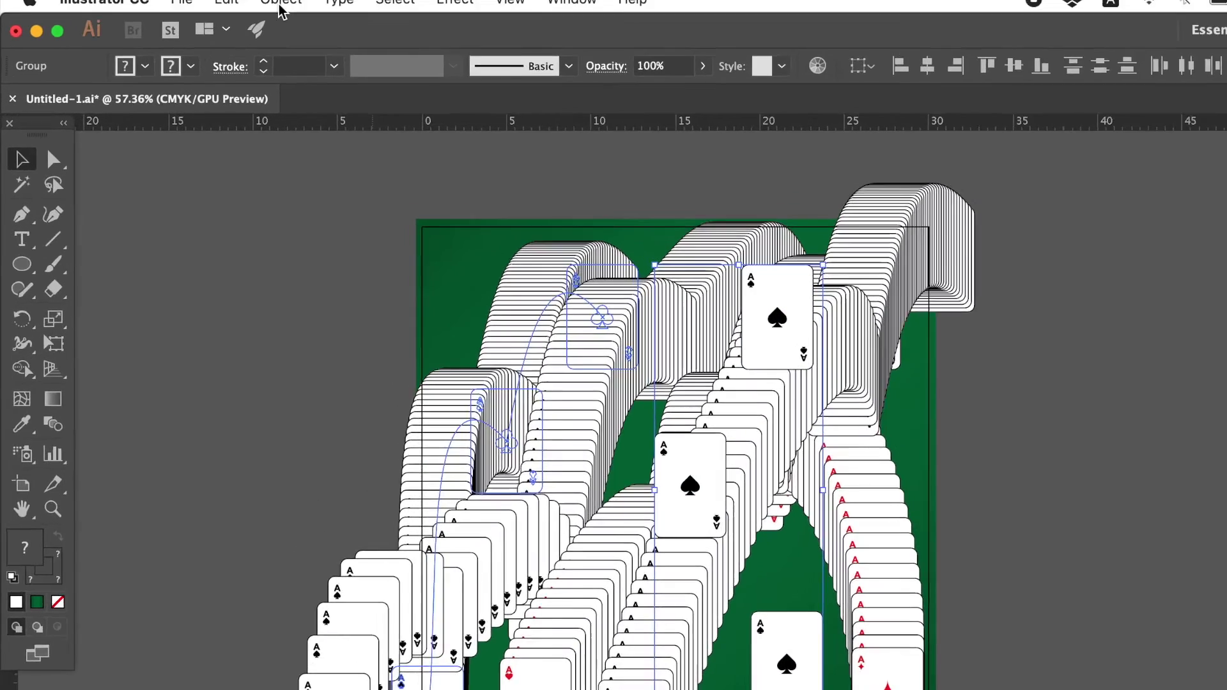
{"action": "left_click", "coordinate": [231, 0]}
{"action": "mouse_move", "coordinate": [541, 312]}
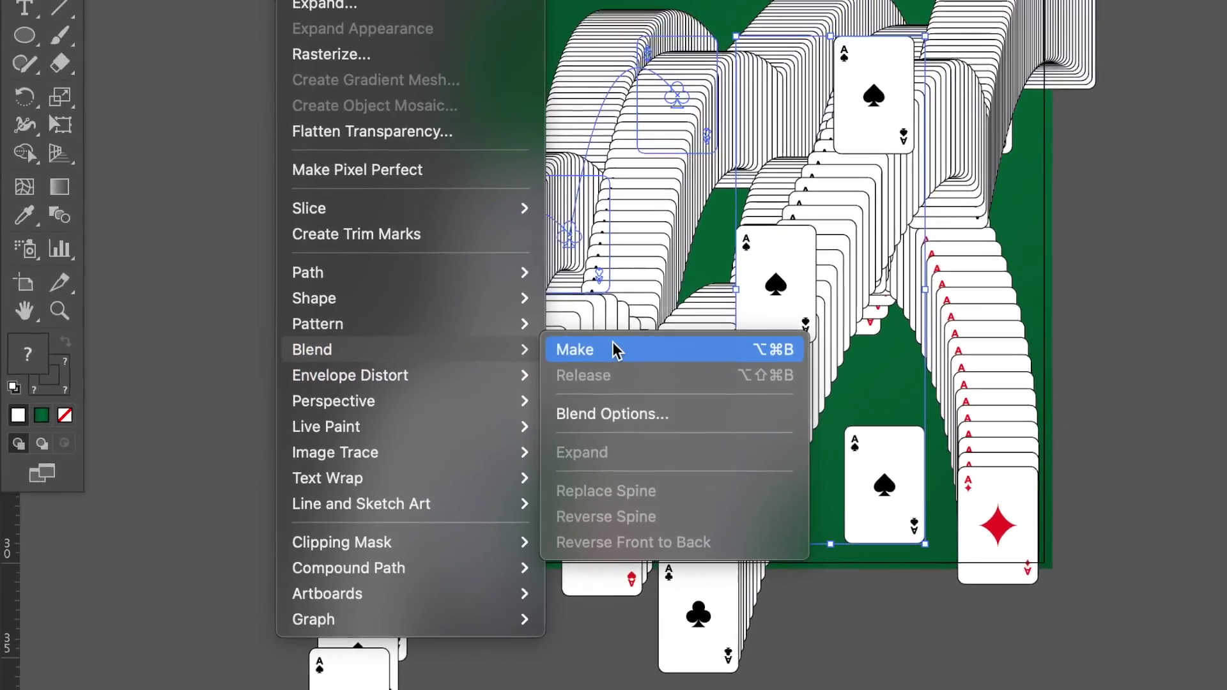
{"action": "left_click", "coordinate": [498, 410]}
{"action": "left_click", "coordinate": [498, 409]}
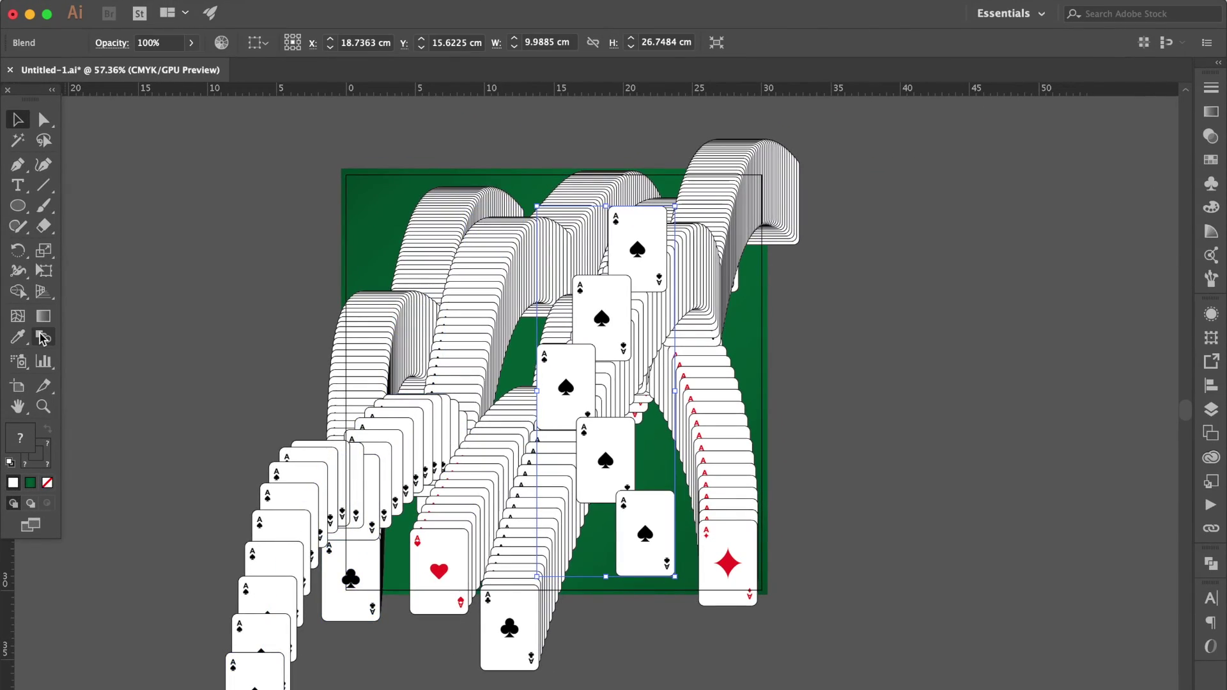
Step: Set the new spades blend's spacing to 50 specified steps, with the preview turned on
{"action": "double_click", "coordinate": [48, 301]}
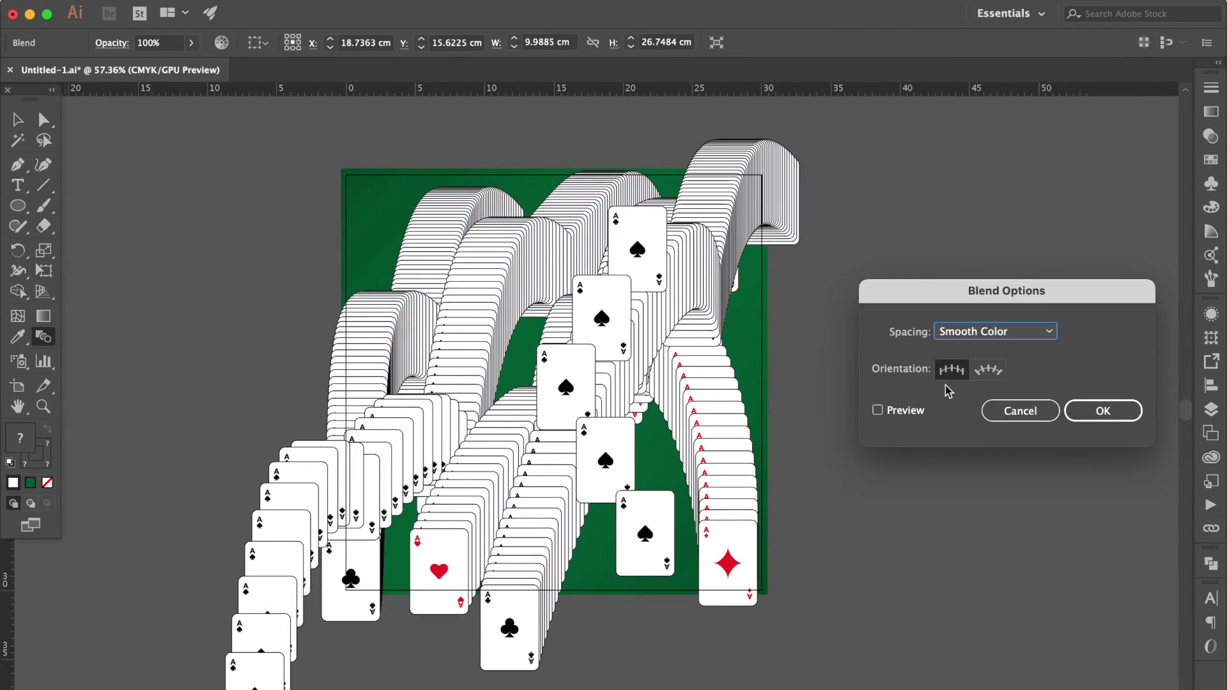
{"action": "left_click", "coordinate": [918, 414]}
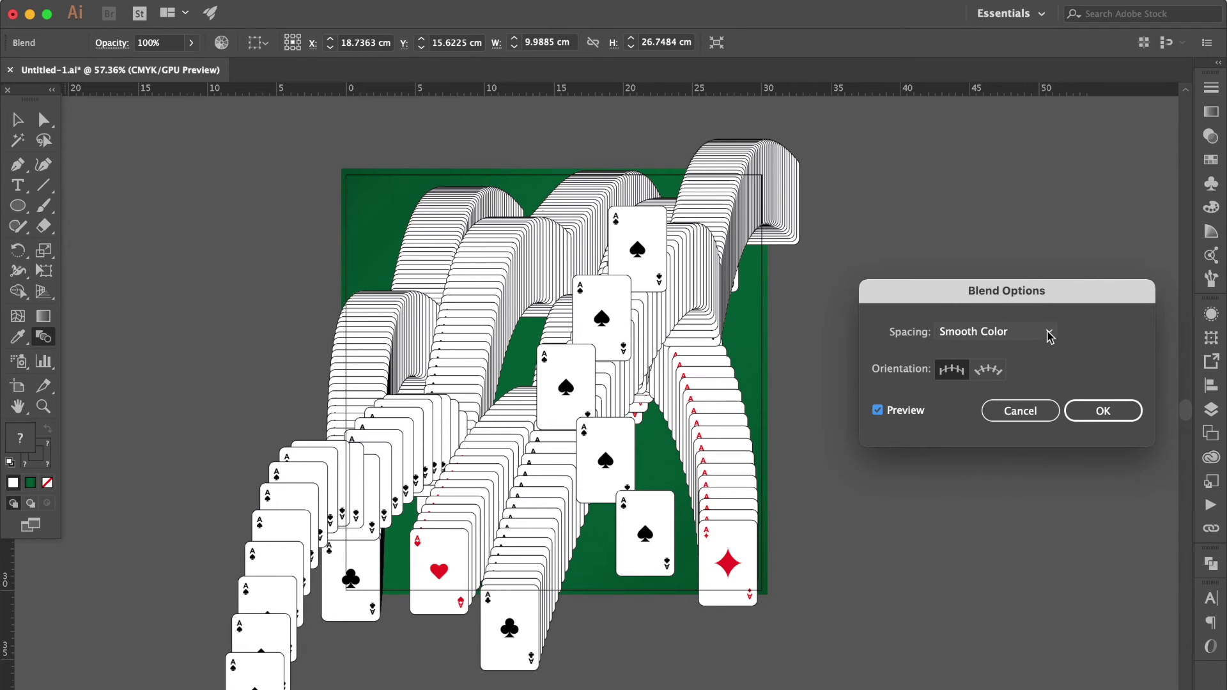
{"action": "left_click", "coordinate": [1047, 333]}
{"action": "left_click", "coordinate": [1024, 369]}
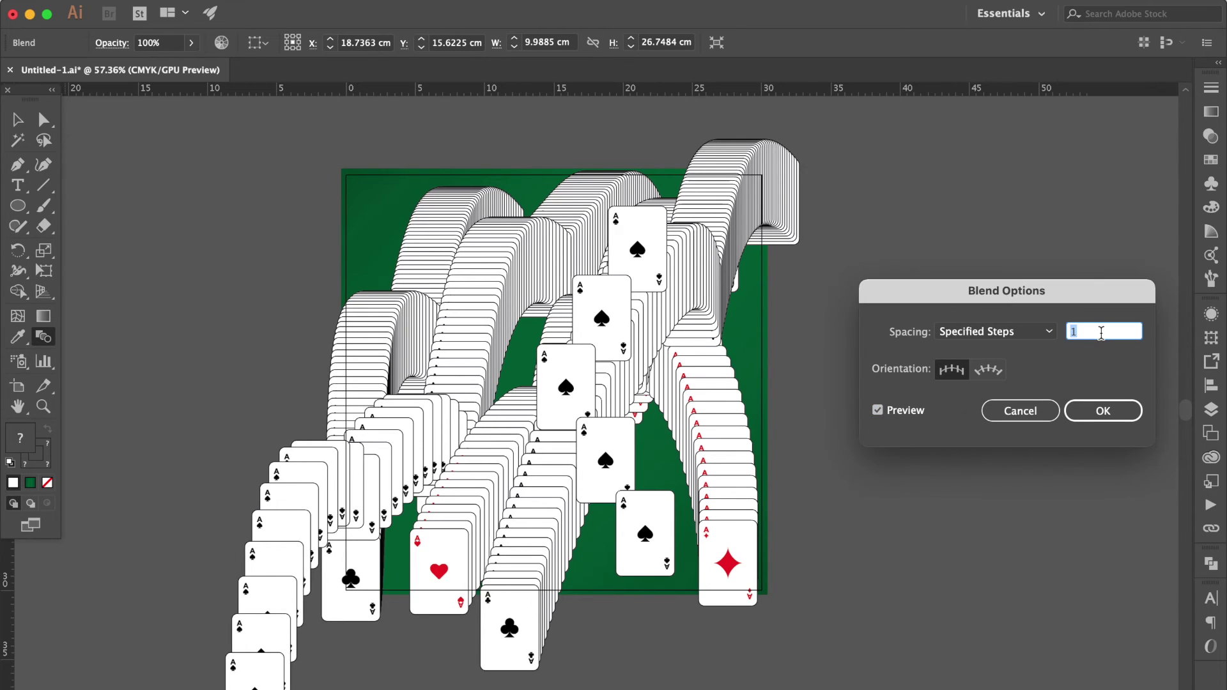
{"action": "left_click", "coordinate": [907, 413]}
{"action": "left_click", "coordinate": [905, 414]}
{"action": "left_click", "coordinate": [903, 413]}
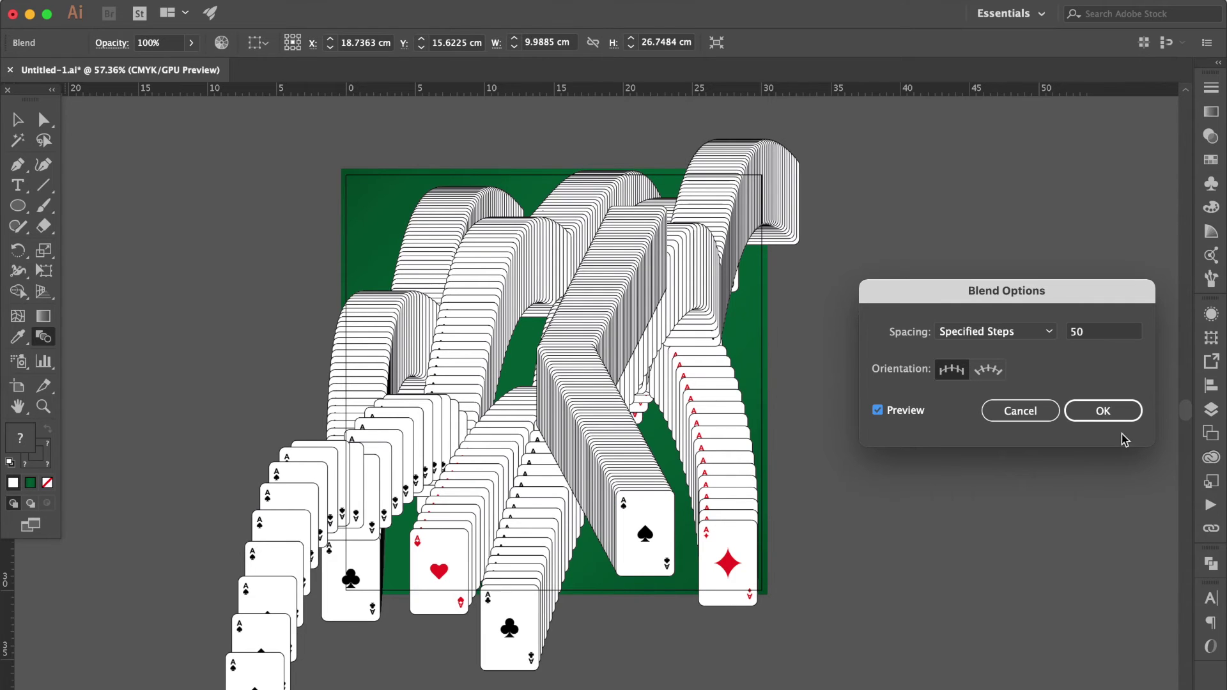
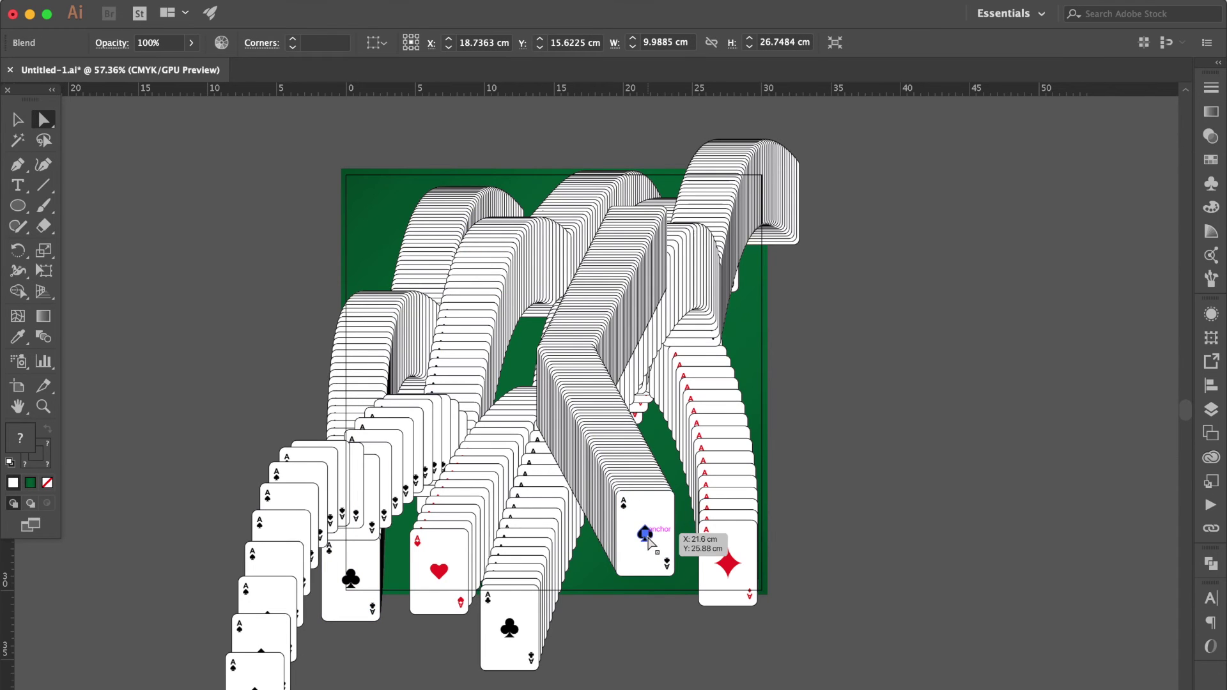
Step: Move the new spades blend's end anchor to about X 23.36 cm, Y 31.06 cm, and bend both spine segments upward into arcs
{"action": "left_click", "coordinate": [646, 534]}
{"action": "left_click_drag", "start_coordinate": [645, 534], "coordinate": [670, 604]}
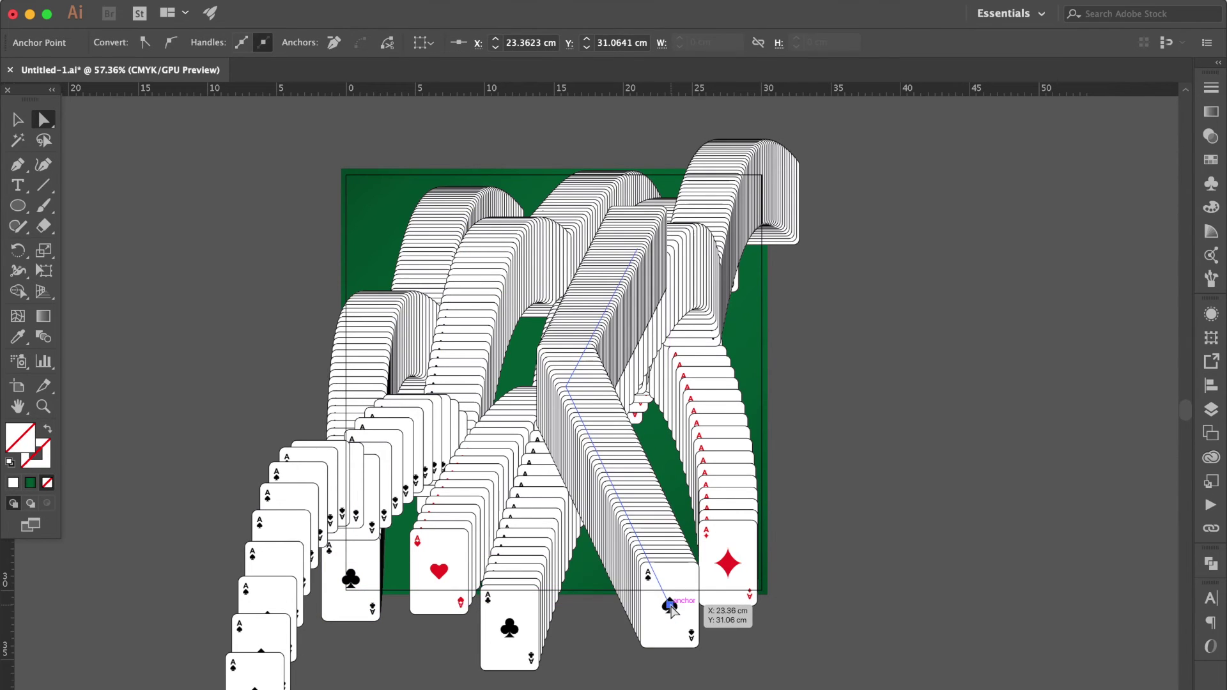
{"action": "left_click", "coordinate": [25, 170]}
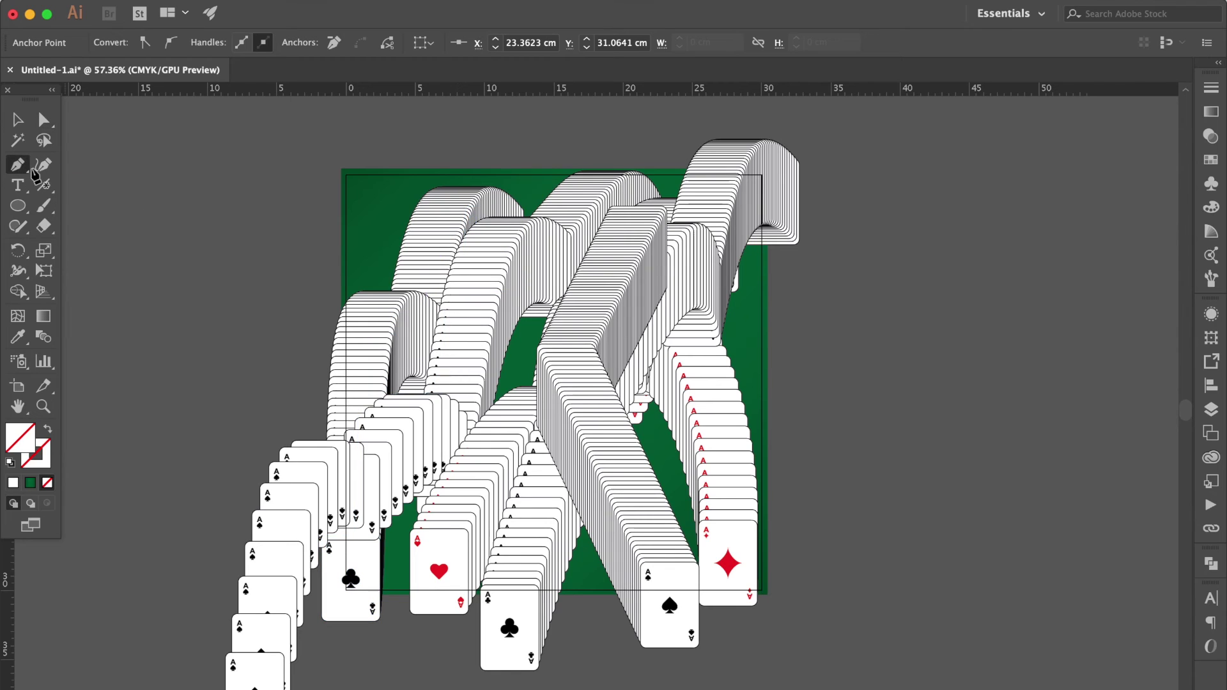
{"action": "left_click_drag", "start_coordinate": [607, 476], "coordinate": [608, 395]}
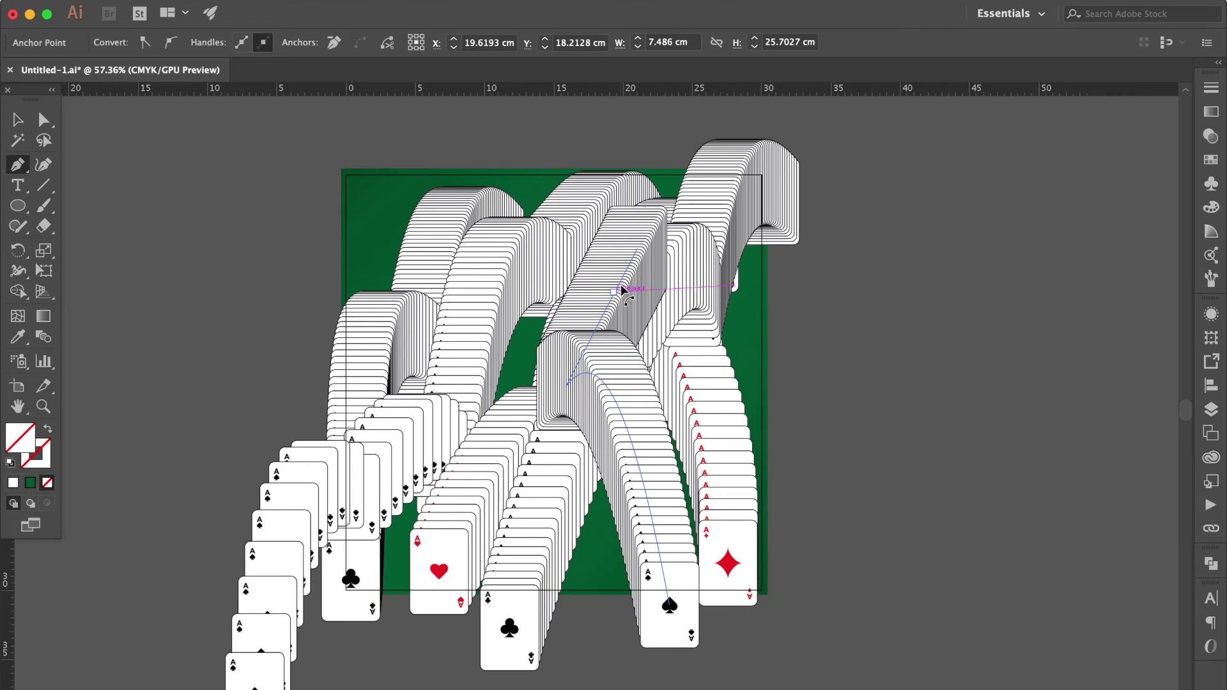
{"action": "left_click_drag", "start_coordinate": [622, 289], "coordinate": [610, 213]}
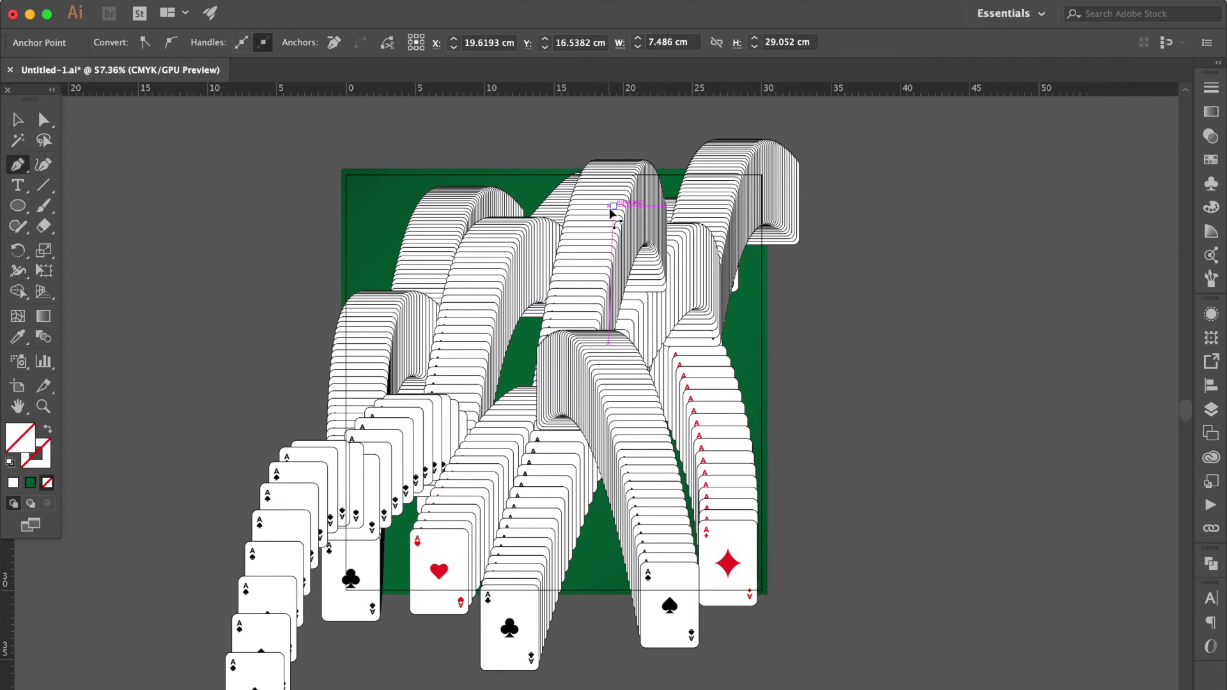
{"action": "left_click", "coordinate": [18, 119]}
{"action": "left_click", "coordinate": [69, 156]}
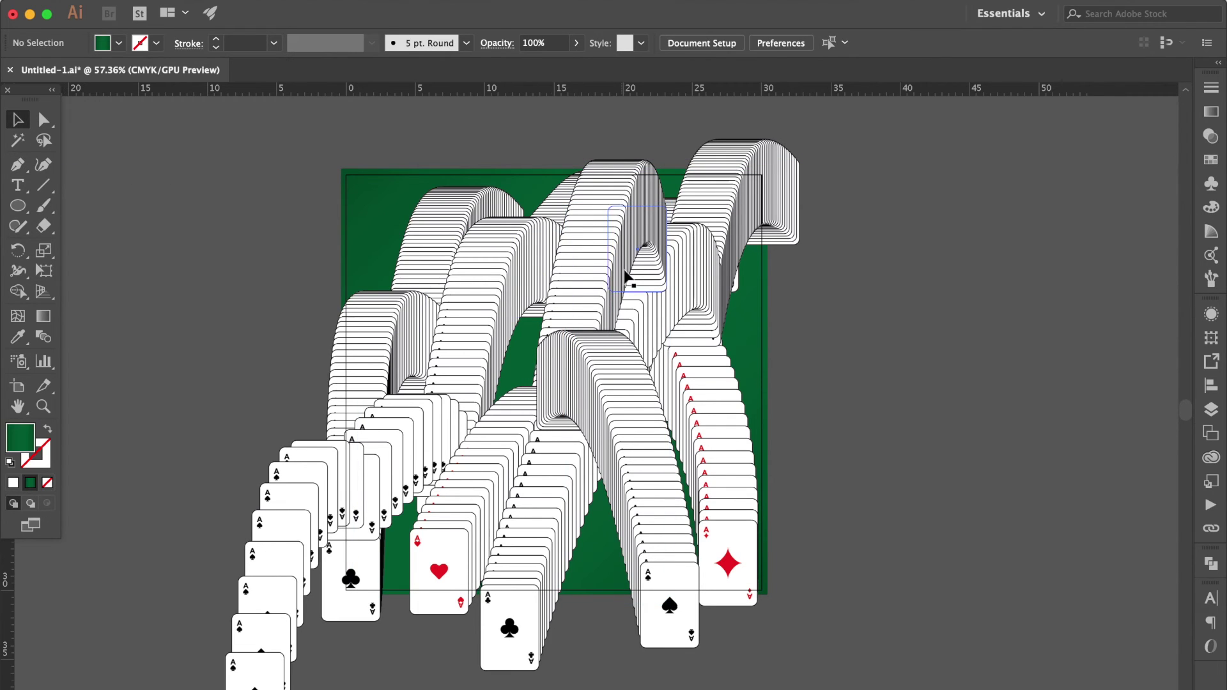
Step: Duplicate the hearts cascade down and to the left, to about X 10.24 cm, Y 20.18 cm, and send the copy to the back
{"action": "left_click", "coordinate": [500, 453]}
{"action": "left_click_drag", "start_coordinate": [478, 489], "coordinate": [439, 489]}
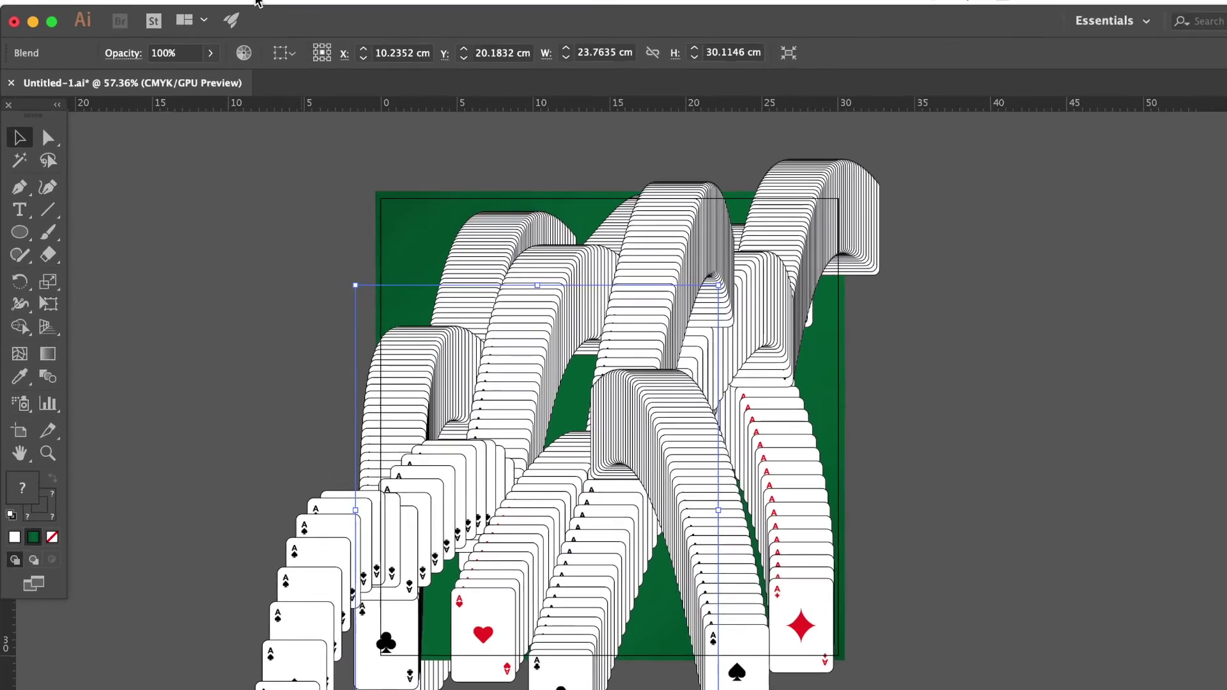
Step: Unlock all objects and send the green background and the leftmost clubs cascade to the back
{"action": "left_click", "coordinate": [229, 0]}
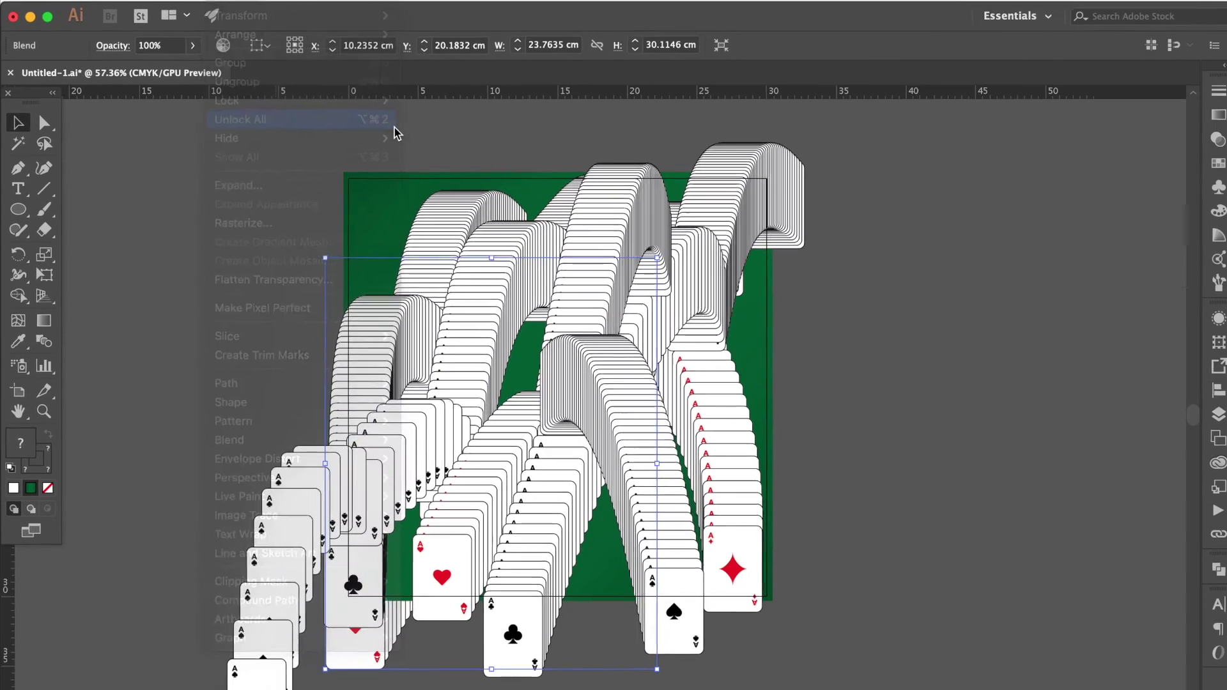
{"action": "left_click", "coordinate": [384, 192]}
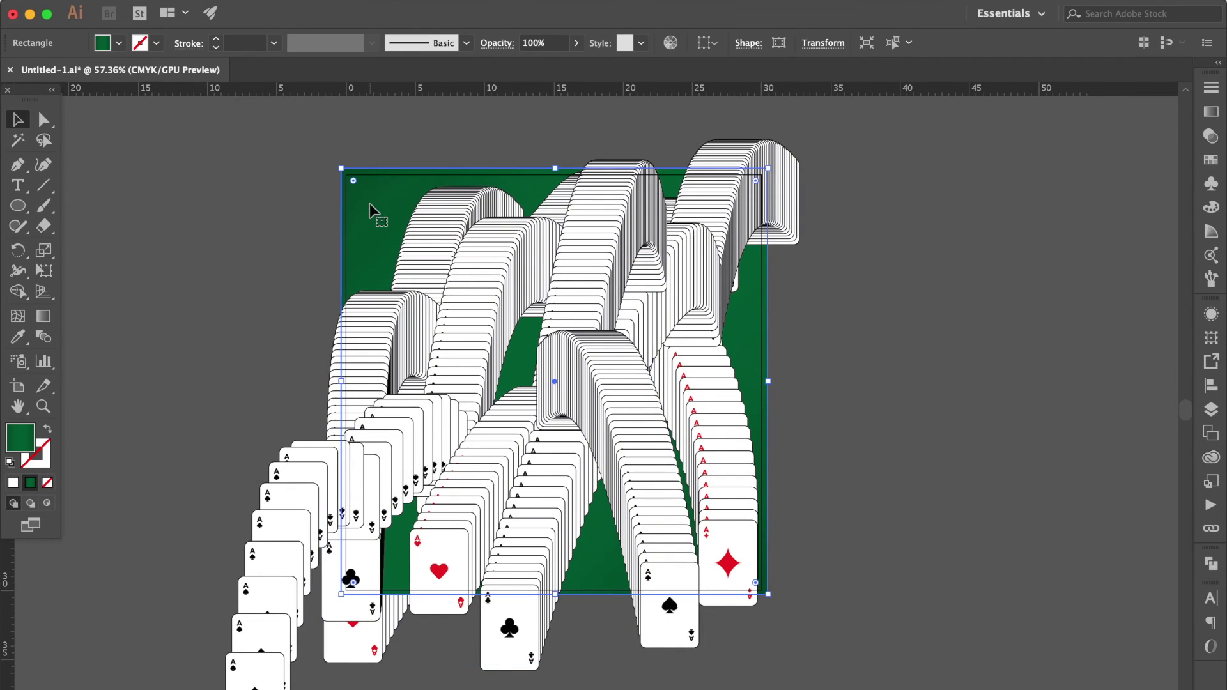
{"action": "left_click", "coordinate": [239, 298]}
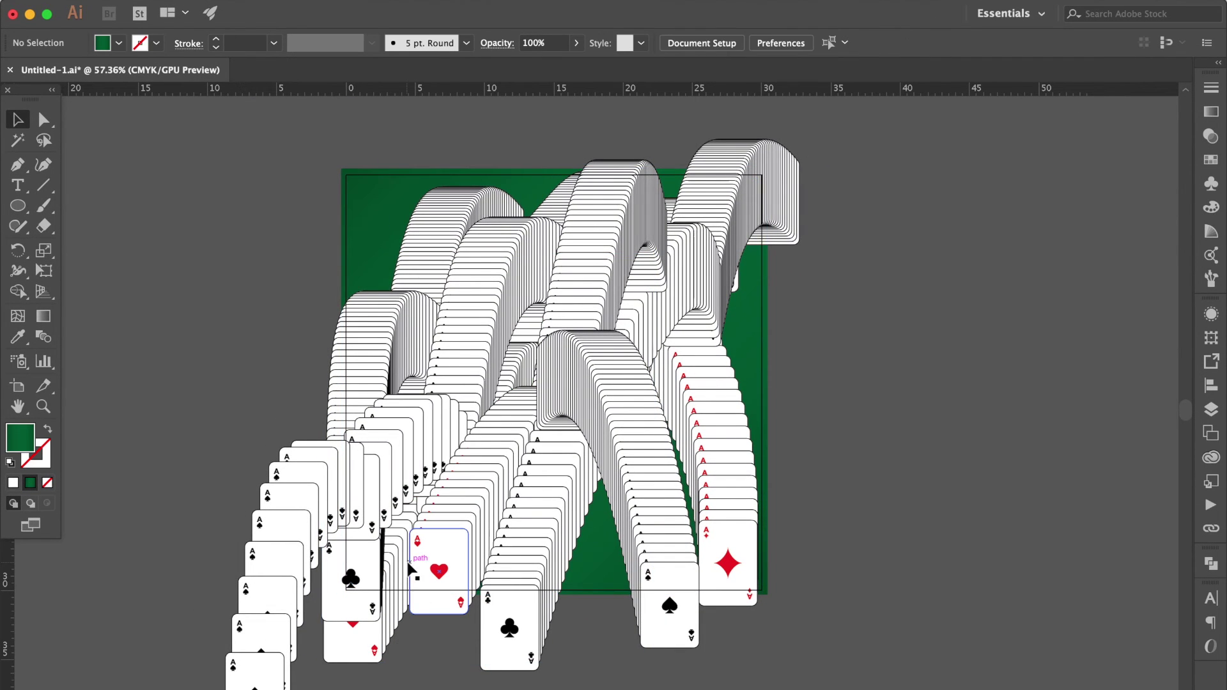
{"action": "left_click", "coordinate": [354, 599]}
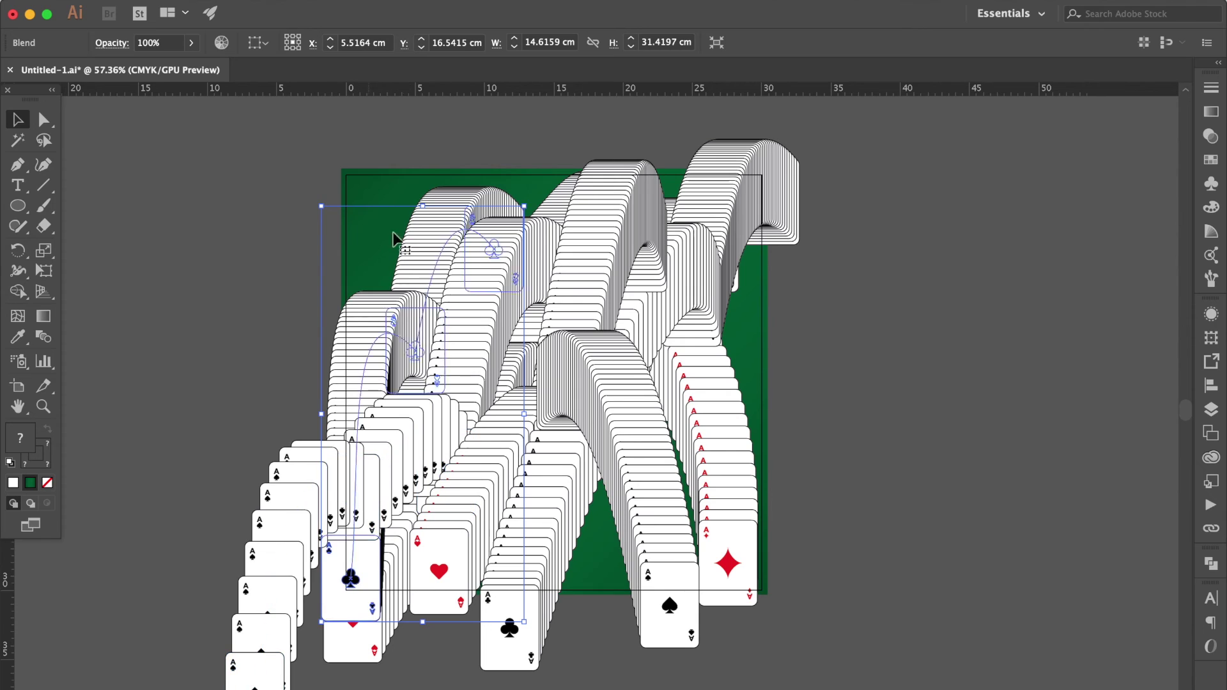
{"action": "left_click", "coordinate": [387, 189], "text": "shift"}
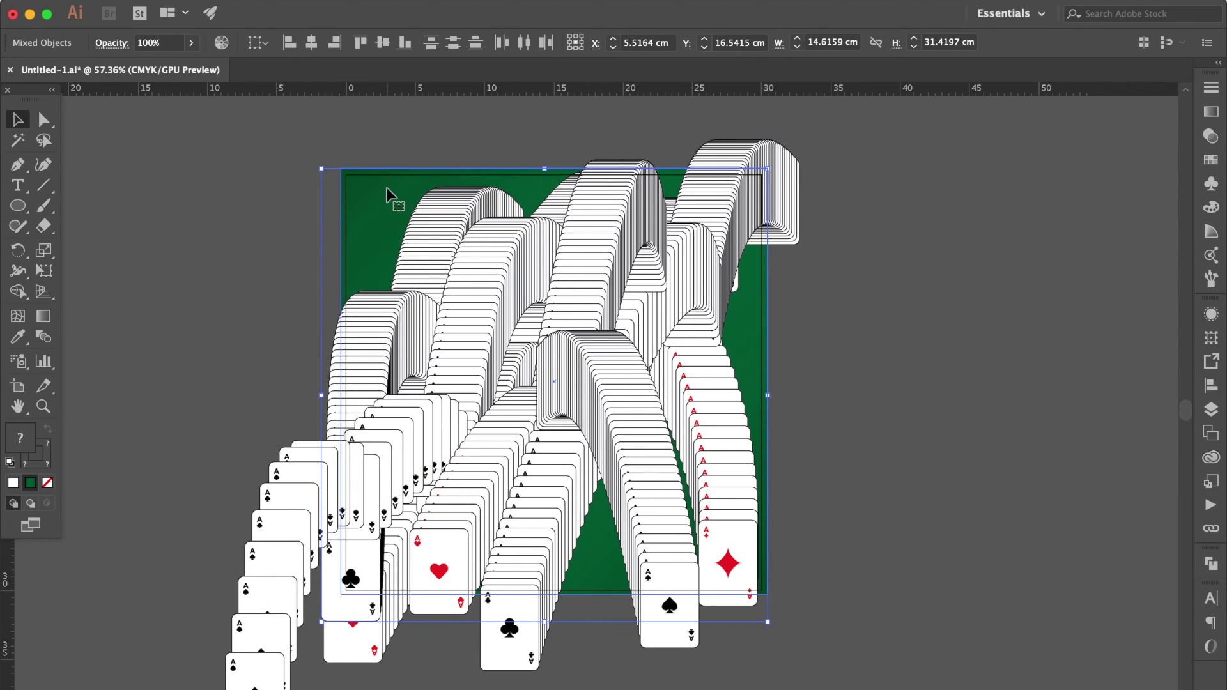
{"action": "key", "text": "shift+super+bracketleft"}
Step: Move the hearts copy up to about Y 19.7 cm, and duplicate the front clubs cascade to about X 24.83 cm, Y 20.99 cm
{"action": "left_click_drag", "start_coordinate": [376, 635], "coordinate": [359, 605]}
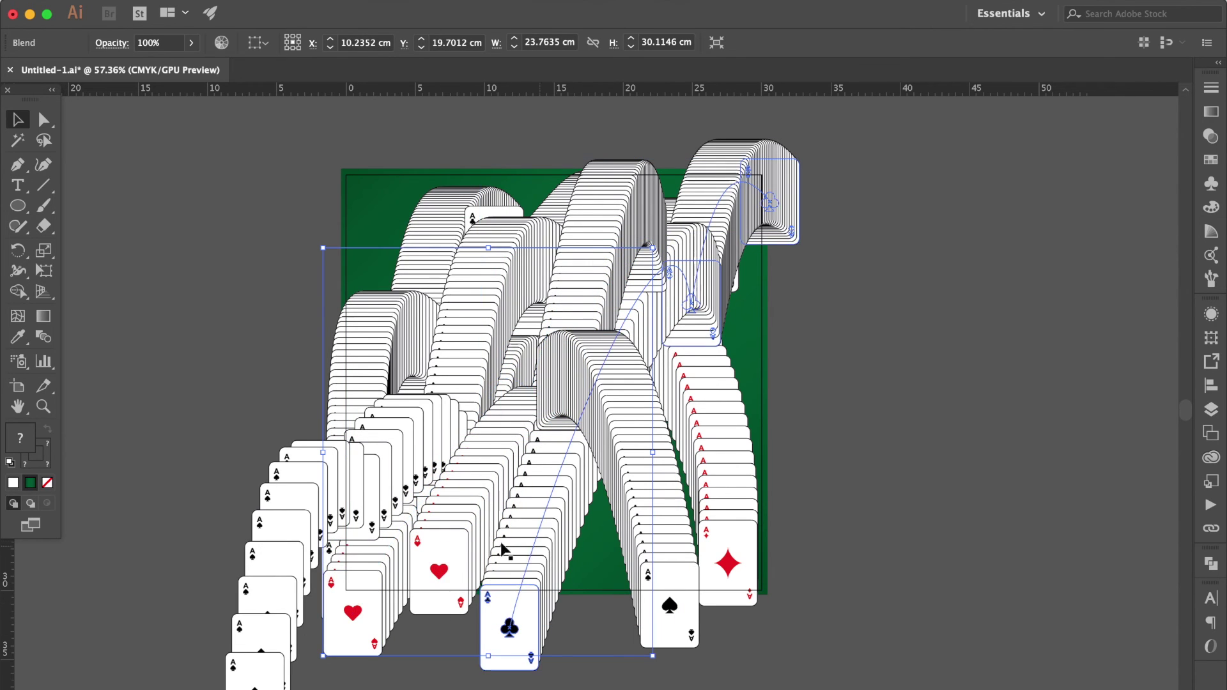
{"action": "left_click", "coordinate": [528, 551]}
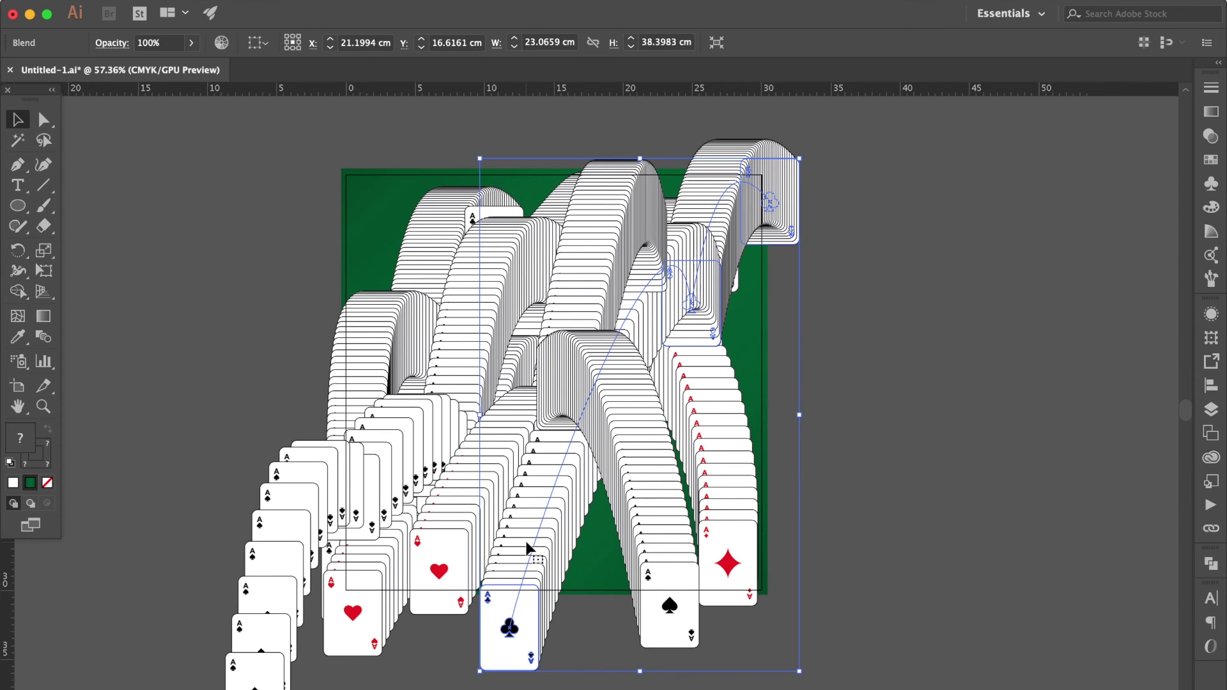
{"action": "left_click_drag", "start_coordinate": [528, 555], "coordinate": [604, 578]}
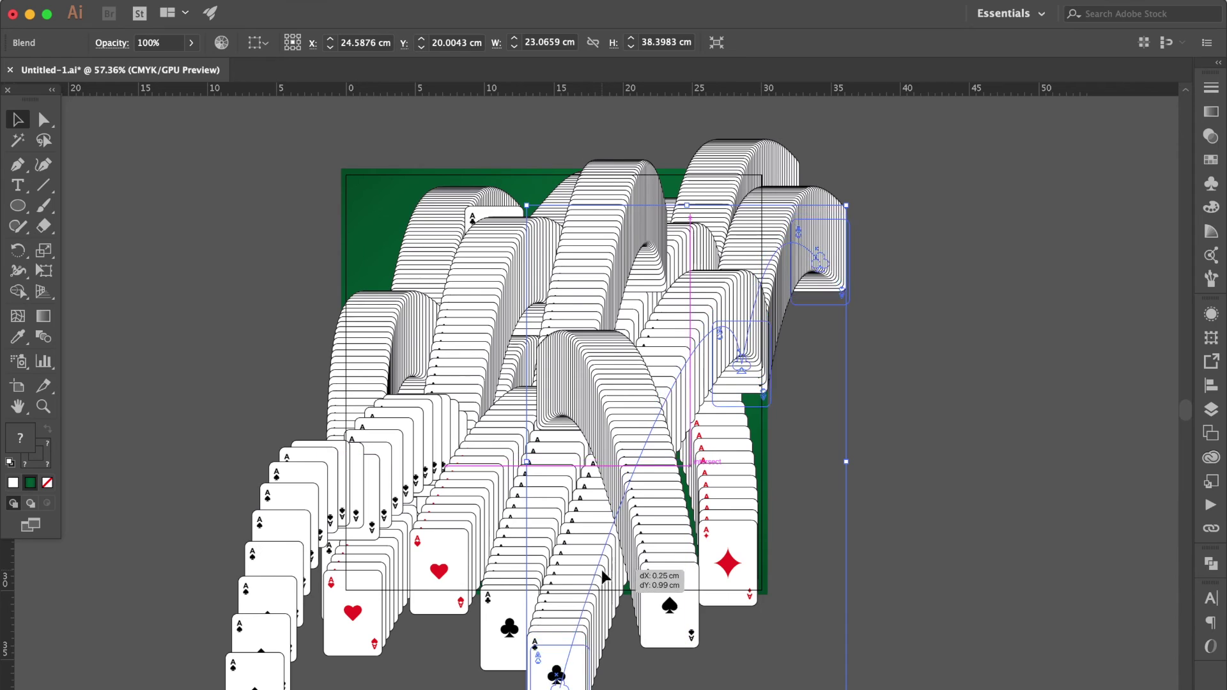
Step: Increase the duplicated clubs cascade to 80 specified steps, with the preview turned on
{"action": "double_click", "coordinate": [45, 336]}
{"action": "left_click", "coordinate": [1123, 338]}
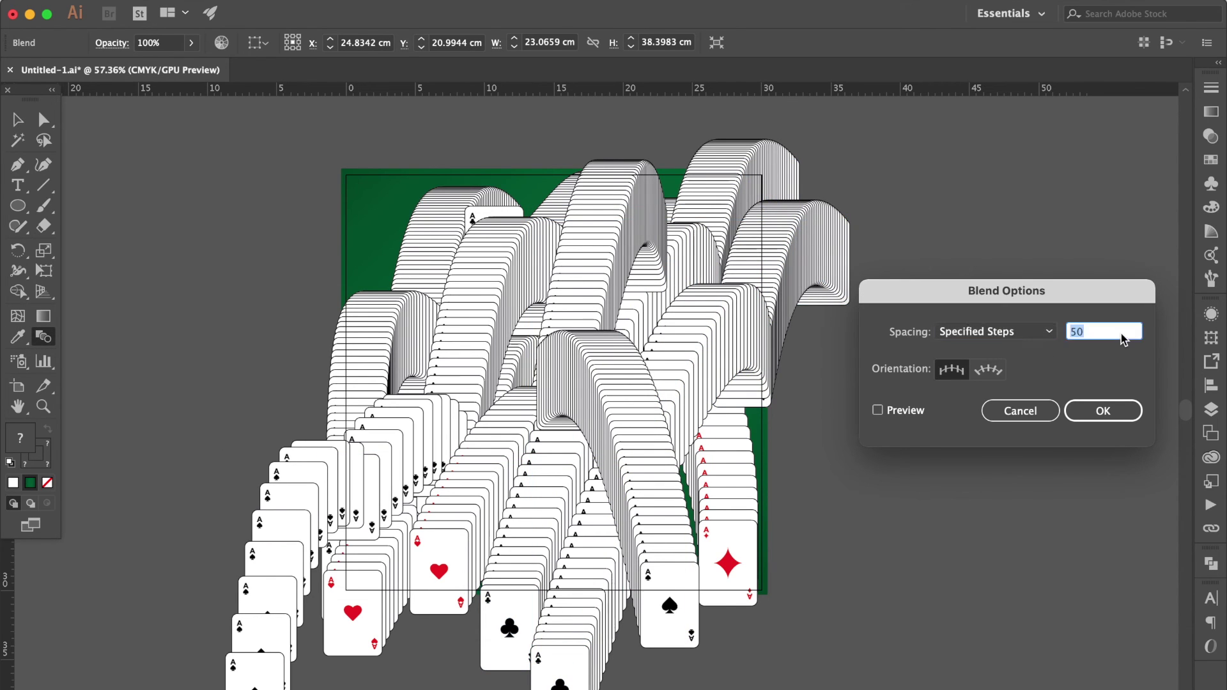
{"action": "left_click", "coordinate": [905, 413]}
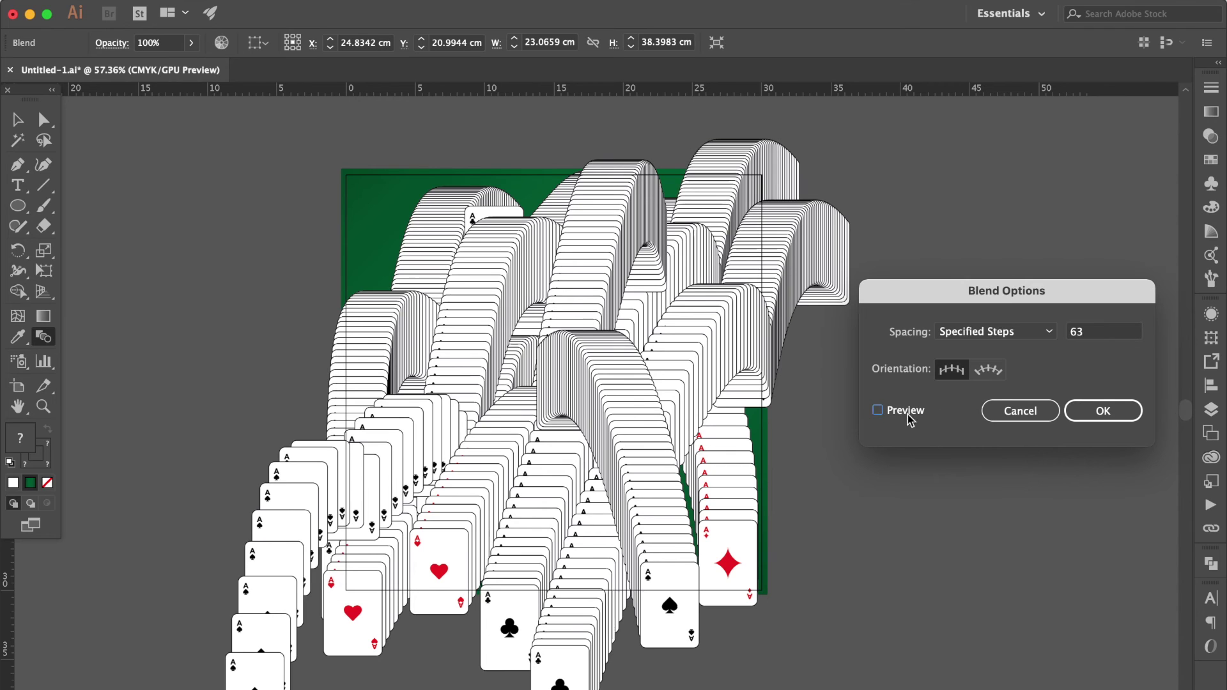
{"action": "key", "text": "Up"}
{"action": "key", "text": "Up"}
{"action": "key", "text": "Up"}
{"action": "key", "text": "Up"}
{"action": "key", "text": "Up"}
{"action": "key", "text": "Up"}
{"action": "key", "text": "Up"}
{"action": "key", "text": "Up"}
{"action": "key", "text": "Up"}
{"action": "key", "text": "Up"}
{"action": "key", "text": "Up"}
{"action": "key", "text": "Up"}
{"action": "key", "text": "Up"}
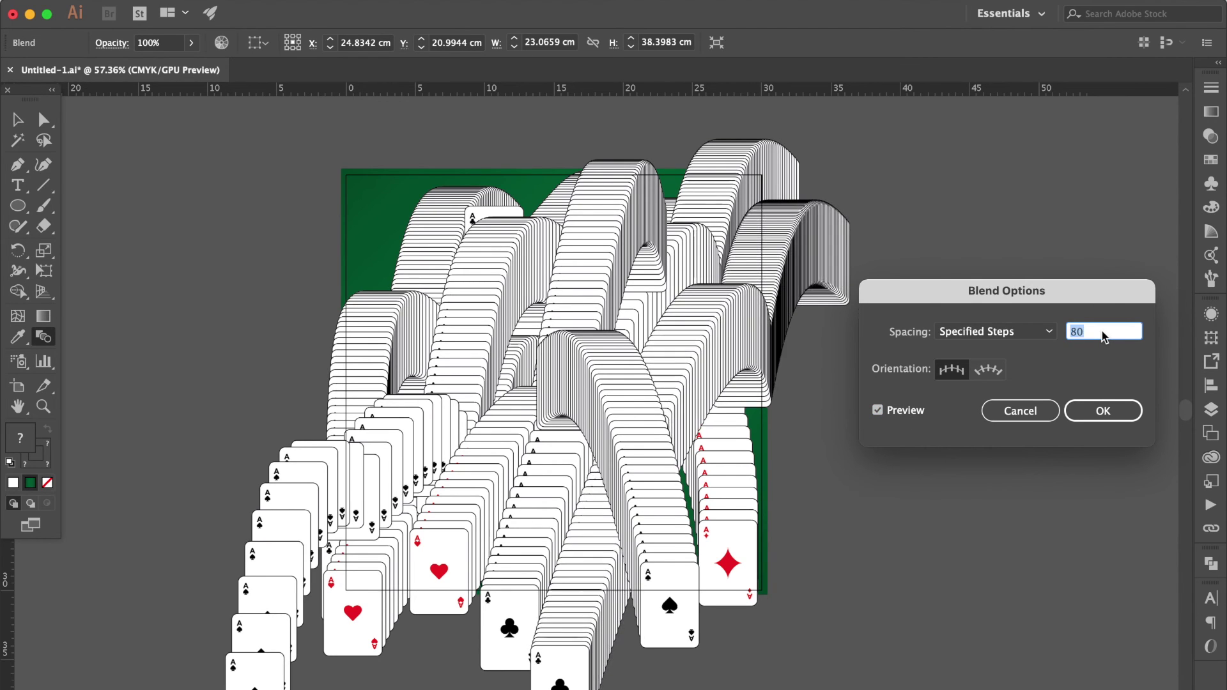
{"action": "key", "text": "Return"}
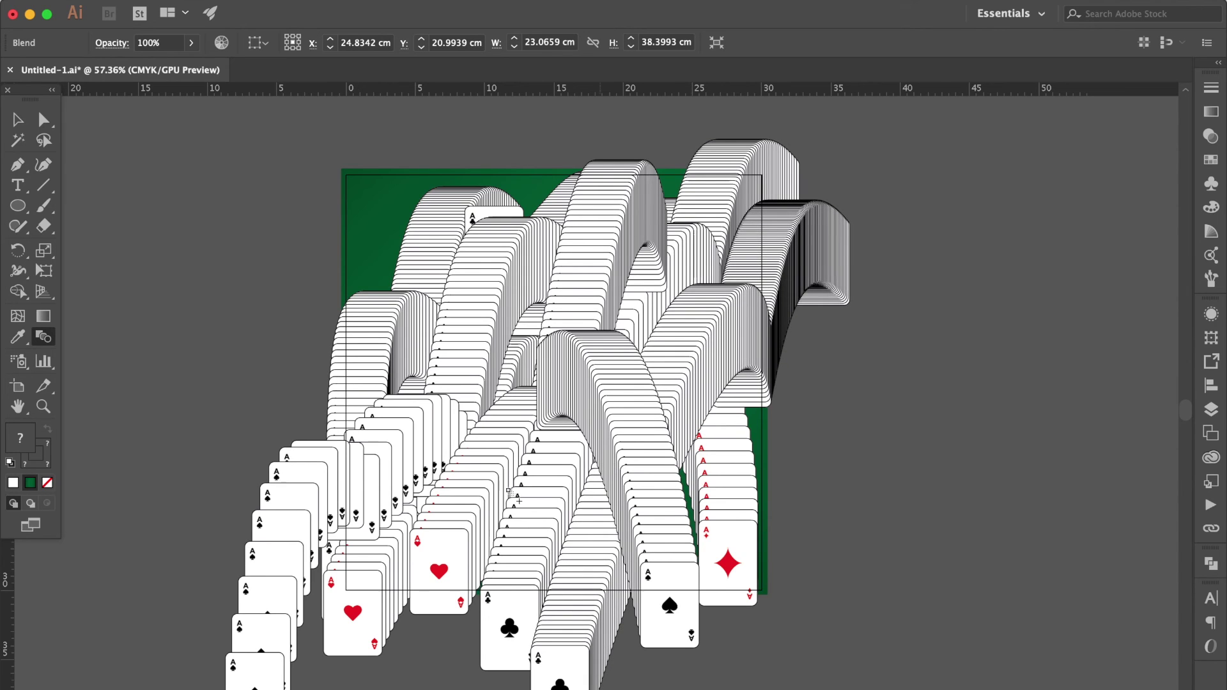
Step: Increase the front-left hearts cascade's blend to 45 specified steps, with the preview turned on
{"action": "key", "text": "v"}
{"action": "left_click", "coordinate": [369, 575]}
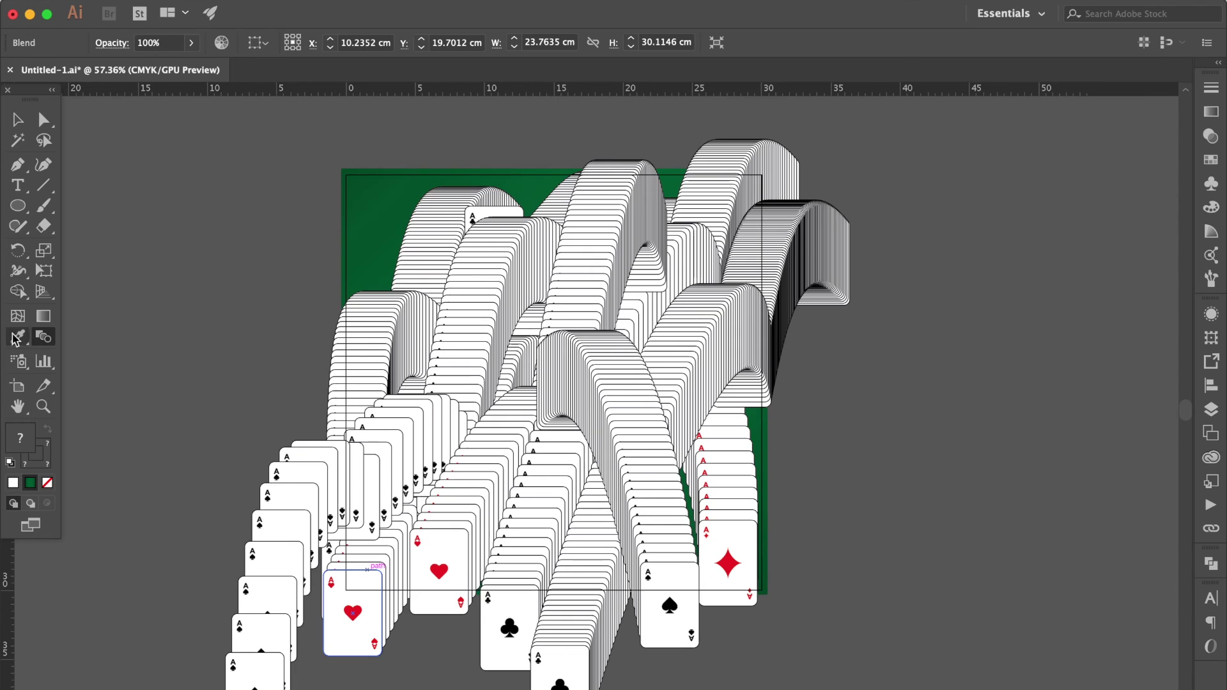
{"action": "double_click", "coordinate": [46, 338]}
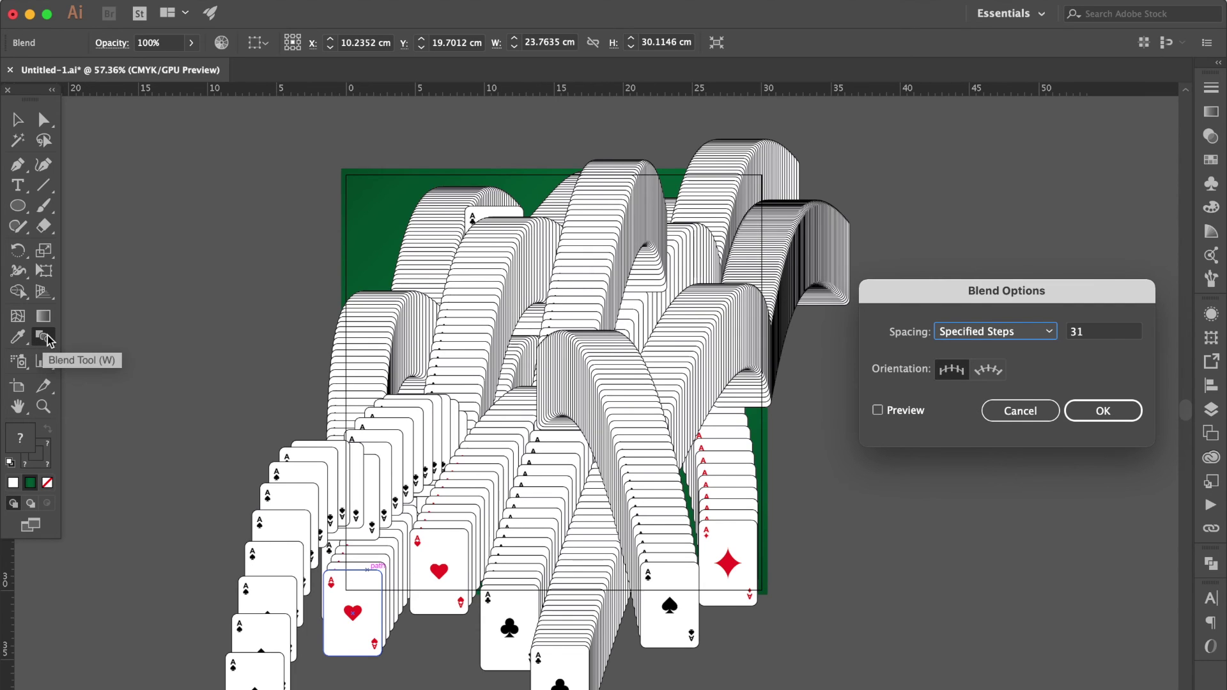
{"action": "double_click", "coordinate": [1087, 330]}
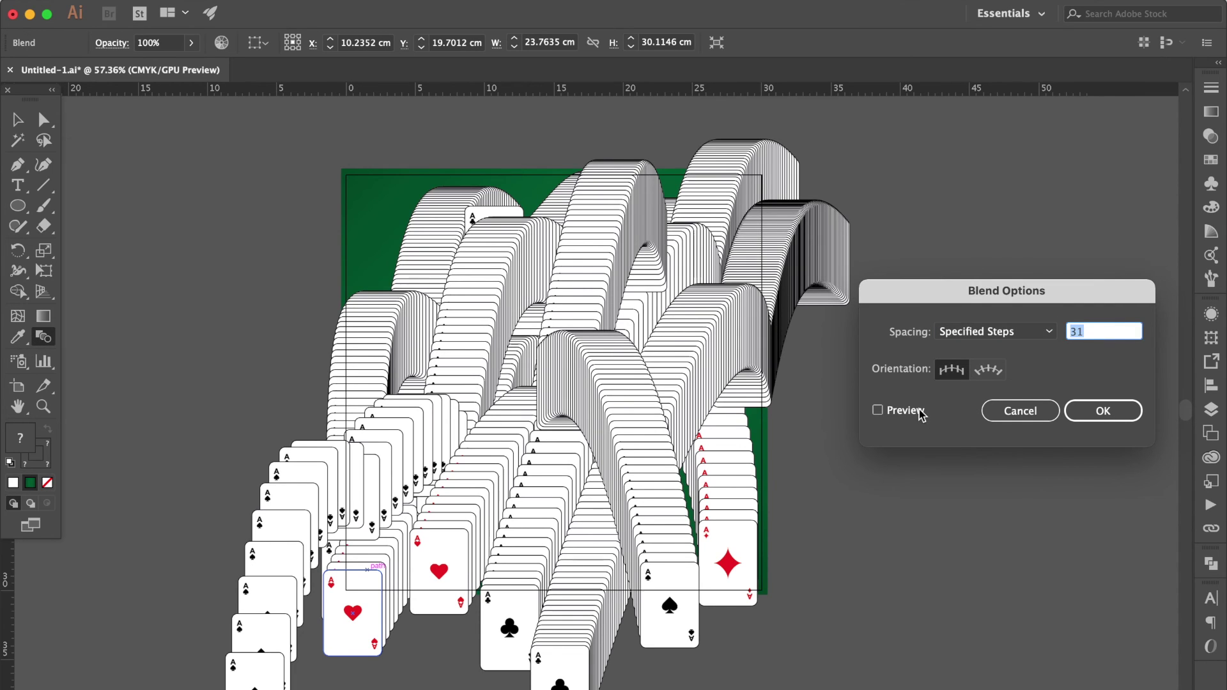
{"action": "left_click", "coordinate": [879, 410]}
{"action": "double_click", "coordinate": [1099, 332]}
{"action": "key", "text": "Up"}
{"action": "key", "text": "Up"}
{"action": "key", "text": "Up"}
{"action": "key", "text": "Up"}
{"action": "key", "text": "Up"}
{"action": "key", "text": "Up"}
{"action": "key", "text": "Up"}
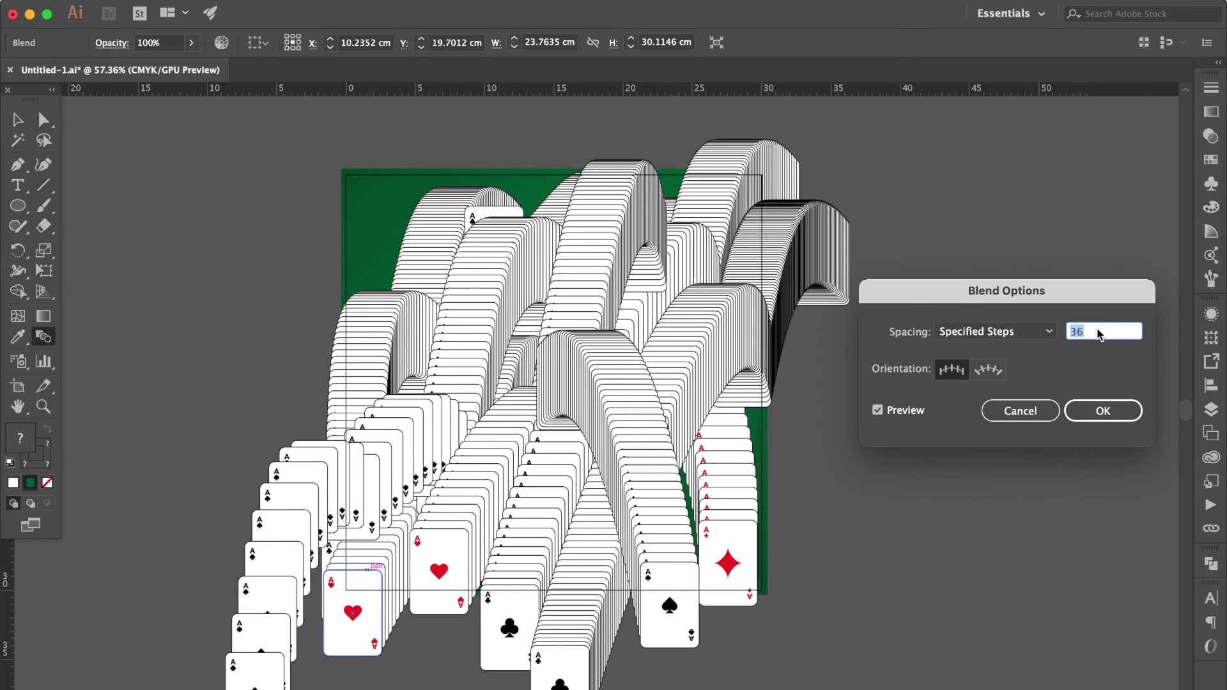
{"action": "key", "text": "Up"}
{"action": "key", "text": "Up"}
{"action": "key", "text": "Up"}
{"action": "key", "text": "Up"}
{"action": "key", "text": "Up"}
{"action": "key", "text": "Up"}
{"action": "key", "text": "Up"}
{"action": "key", "text": "Up"}
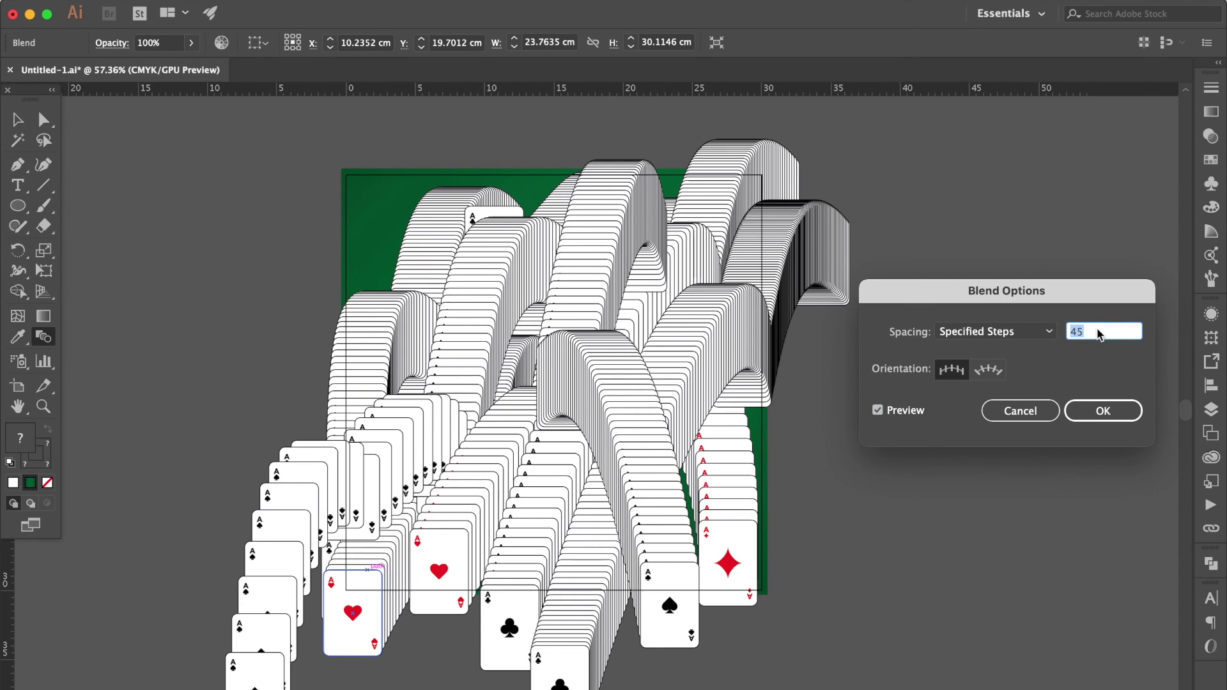
{"action": "key", "text": "Return"}
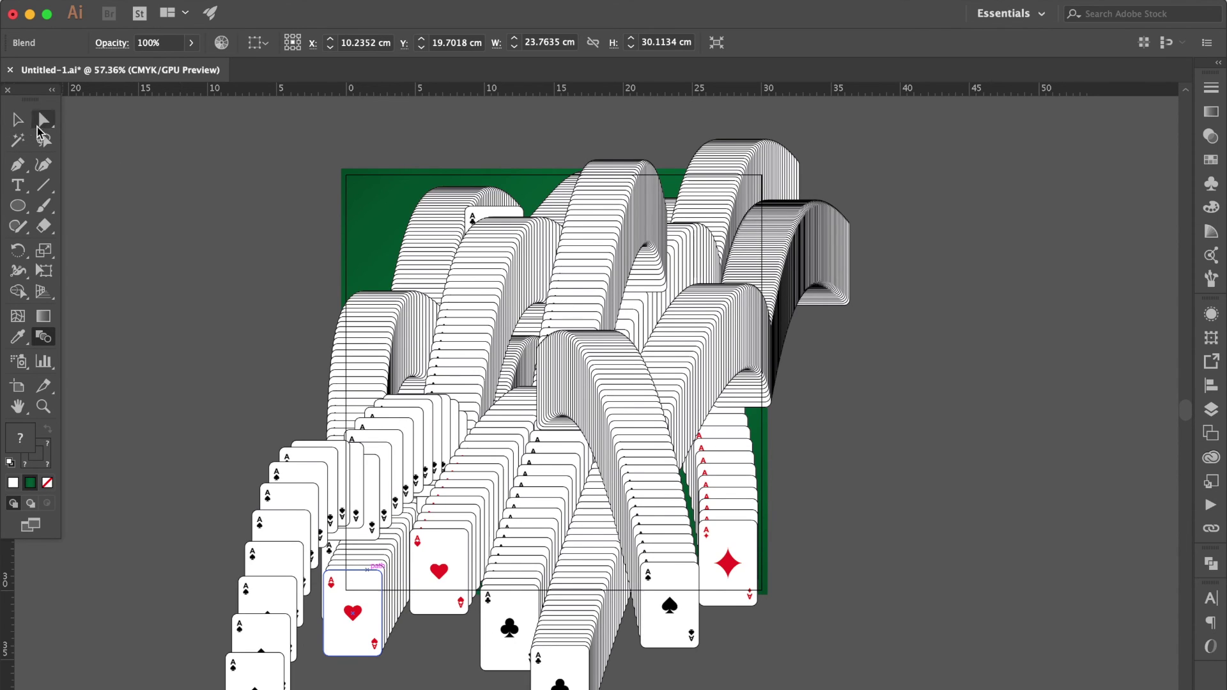
Step: Send the stray ace card near the artboard's upper edge and the green background to the back
{"action": "left_click", "coordinate": [18, 121]}
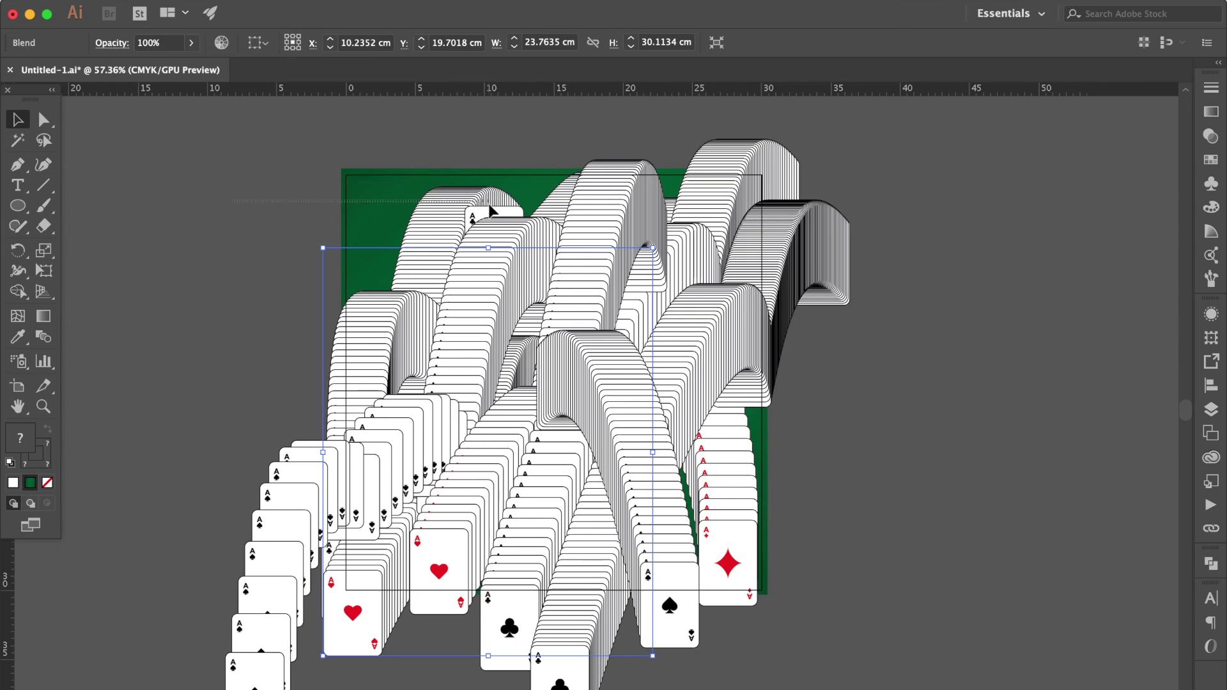
{"action": "left_click", "coordinate": [179, 203]}
{"action": "left_click", "coordinate": [500, 211]}
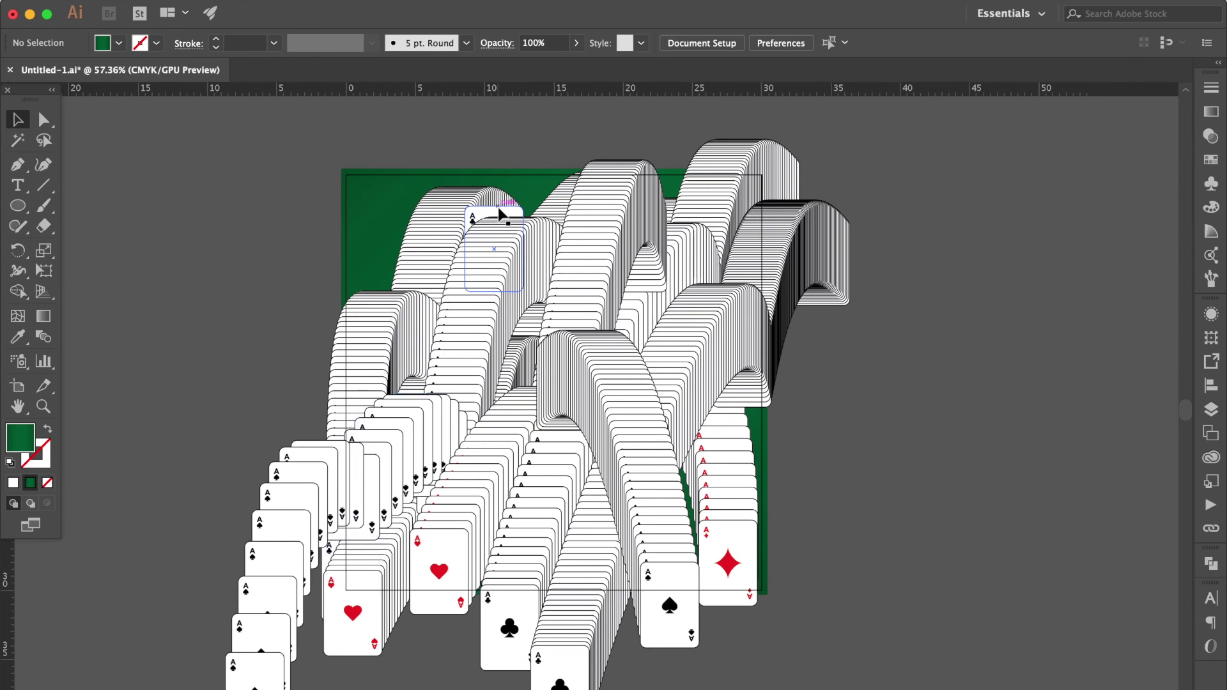
{"action": "left_click", "coordinate": [542, 188], "text": "shift"}
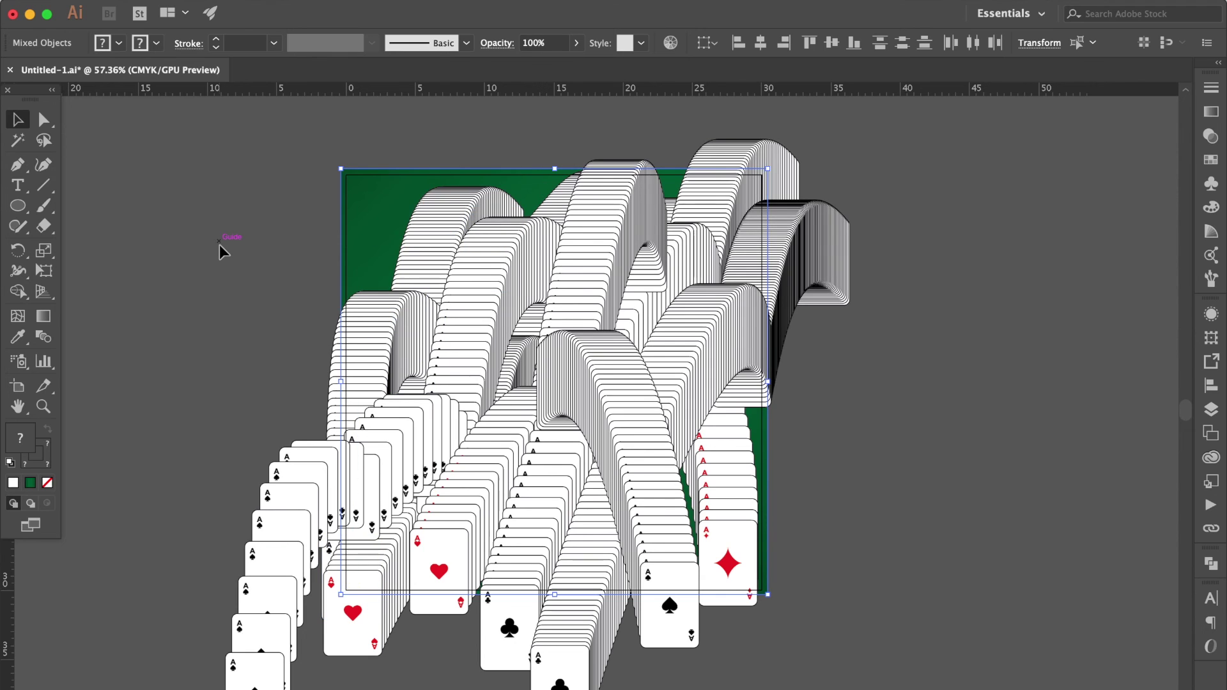
{"action": "left_click", "coordinate": [220, 244]}
Step: Duplicate the leftmost clubs cascade up and to the right, to about X 8.28 cm, Y 12.22 cm, and bring the copy to the front
{"action": "left_click", "coordinate": [476, 207]}
{"action": "left_click_drag", "start_coordinate": [431, 247], "coordinate": [453, 183]}
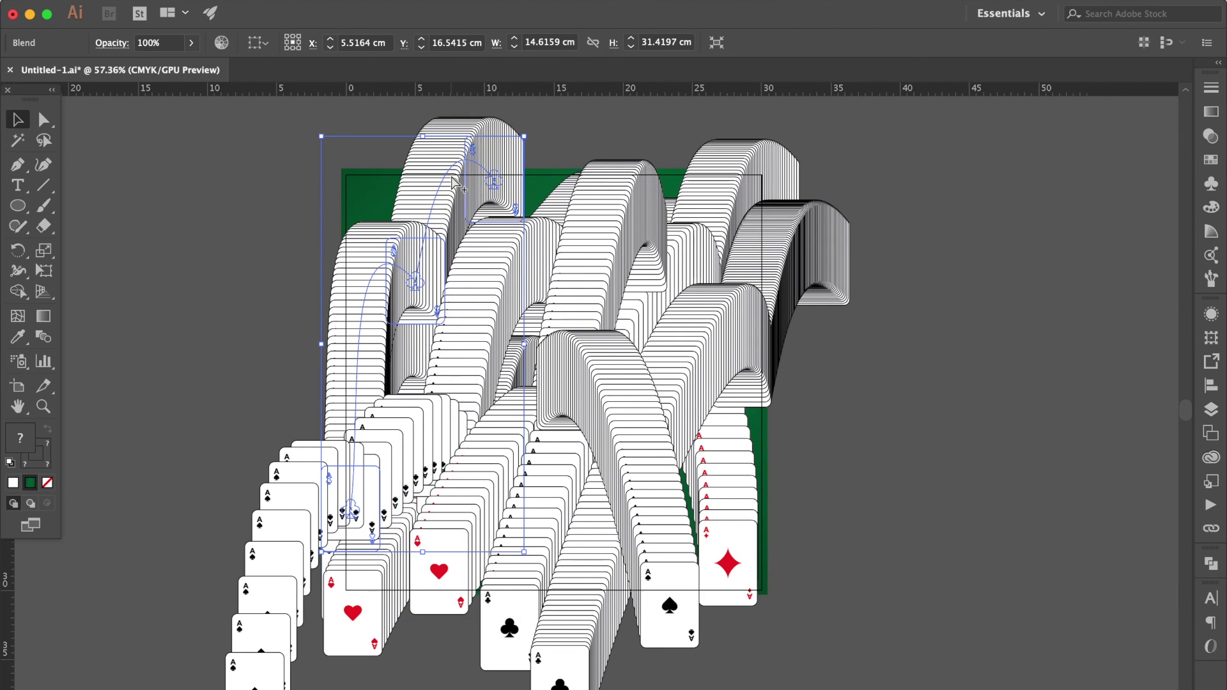
{"action": "left_click_drag", "start_coordinate": [442, 159], "coordinate": [479, 166]}
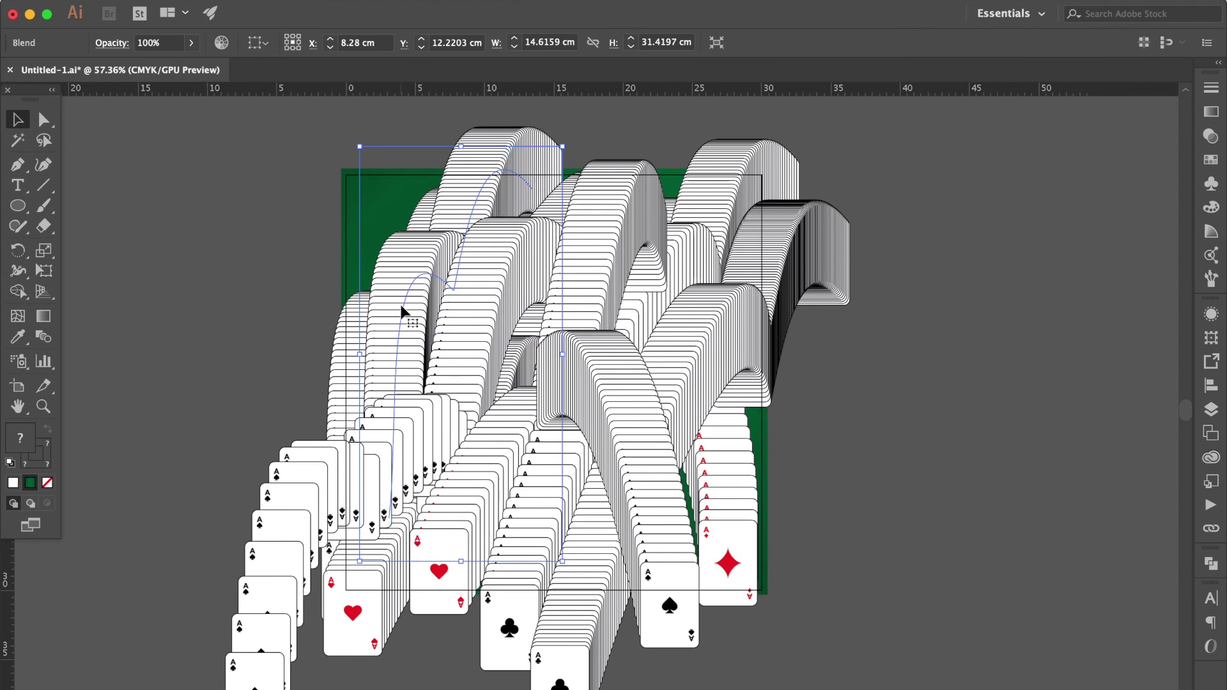
Step: Stretch the copied clubs cascade outward by moving its spine's lower end point to about X -12.31 cm, Y 31.36 cm, and deselect it
{"action": "left_click", "coordinate": [42, 120]}
{"action": "left_click", "coordinate": [390, 517]}
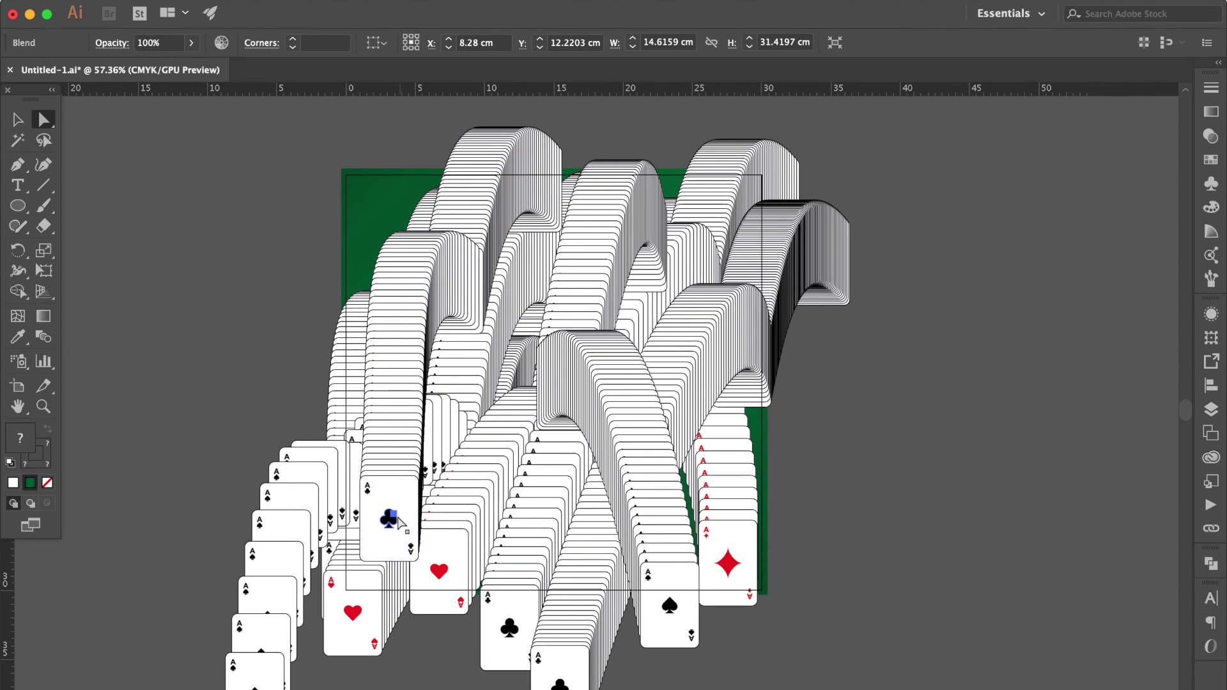
{"action": "left_click_drag", "start_coordinate": [390, 518], "coordinate": [173, 610]}
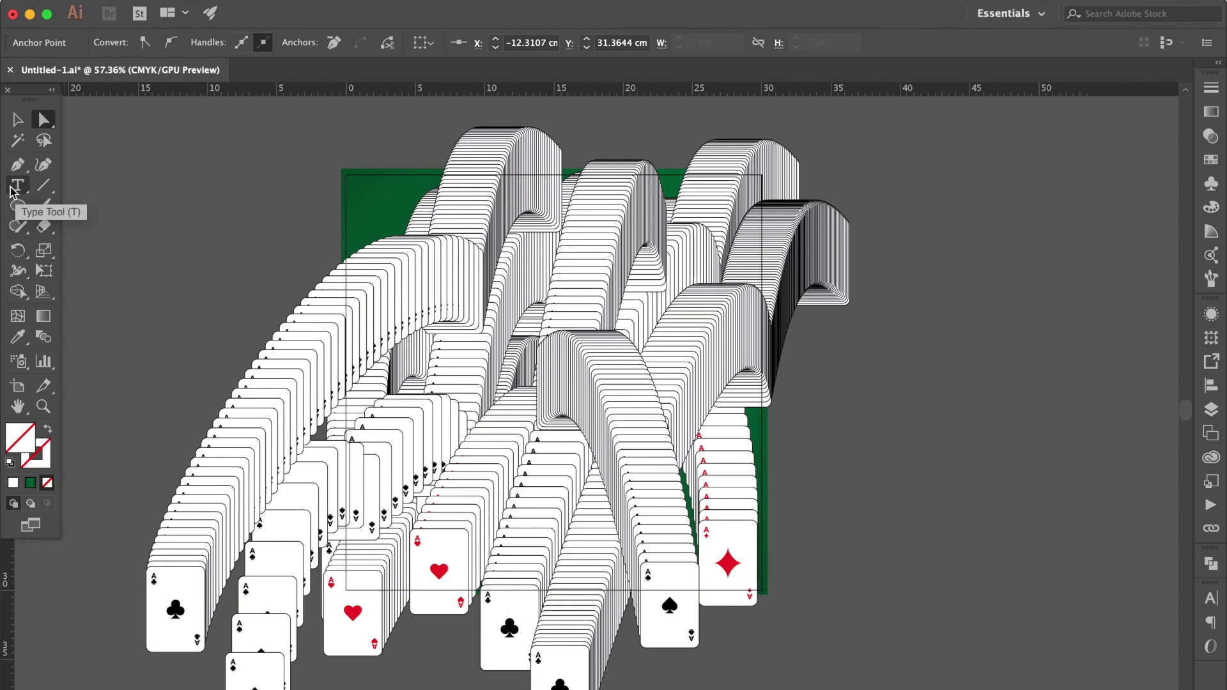
{"action": "left_click", "coordinate": [18, 122]}
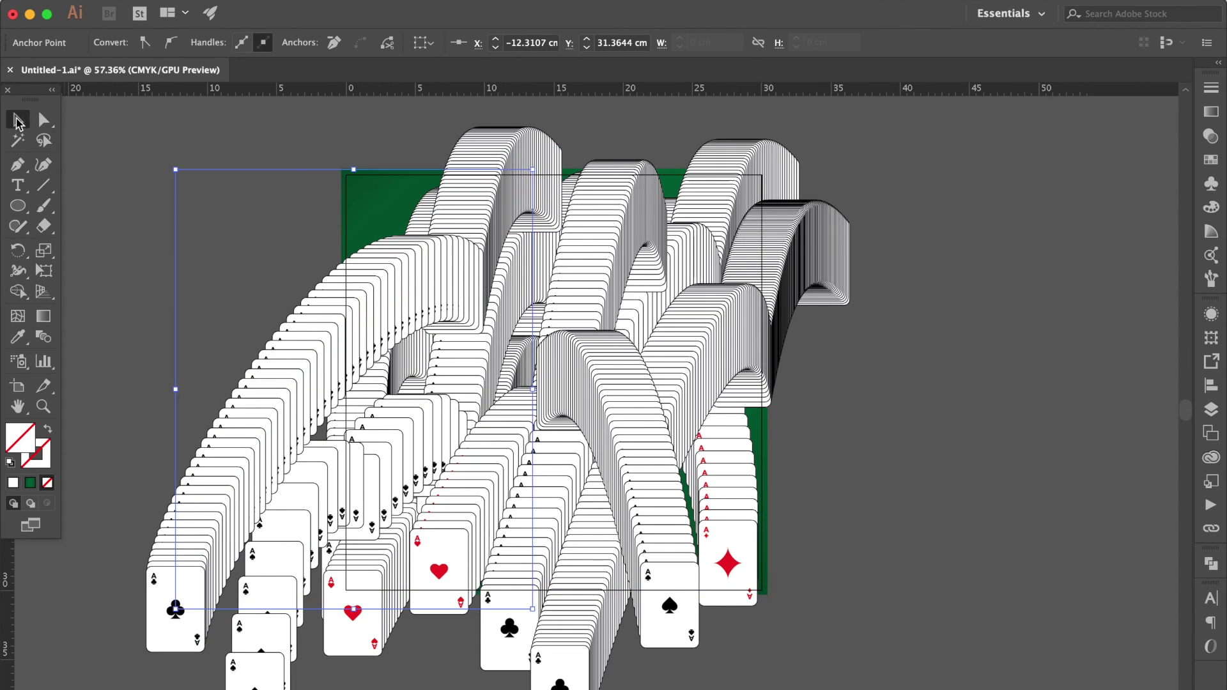
{"action": "left_click", "coordinate": [217, 230]}
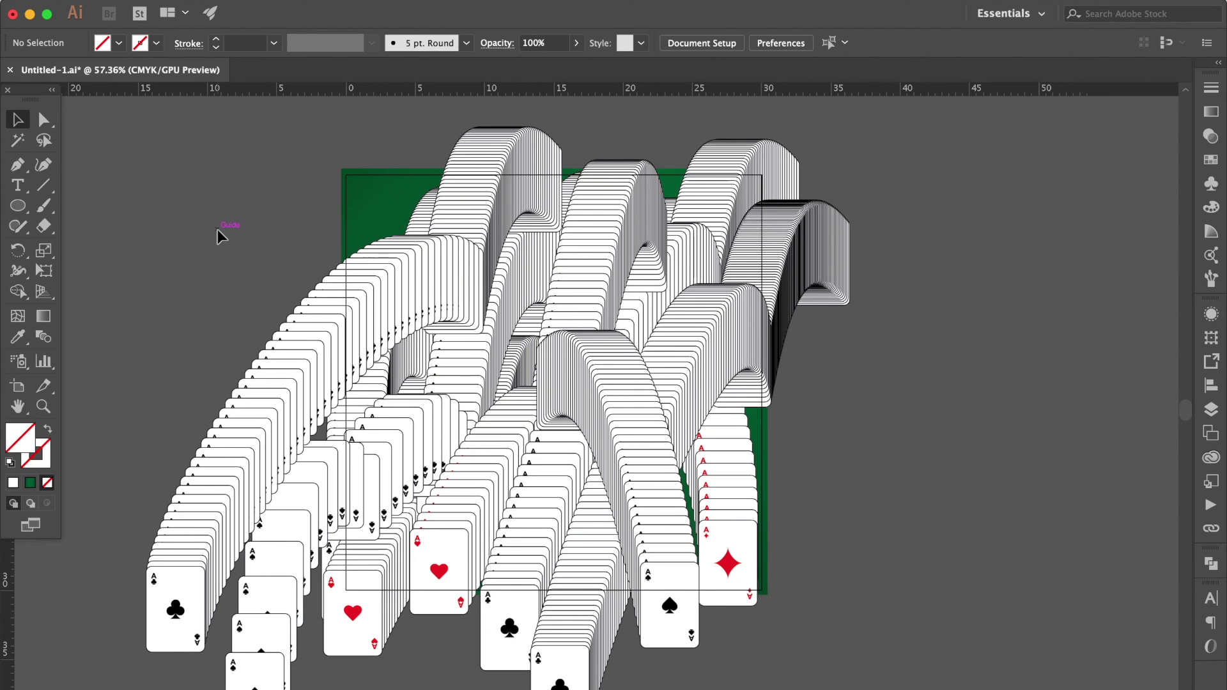